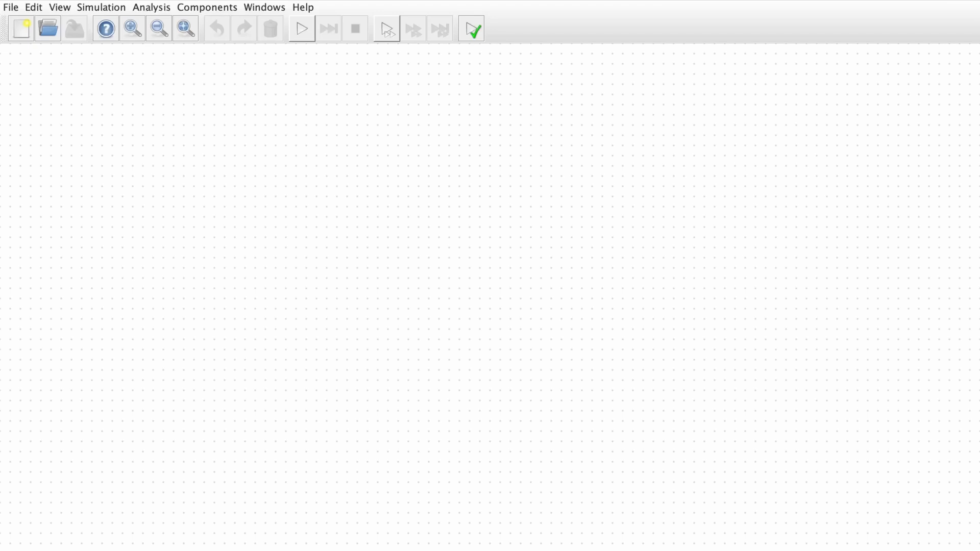
Switch the circuit view to Presentation Mode.
{"action": "left_click", "coordinate": [34, 7]}
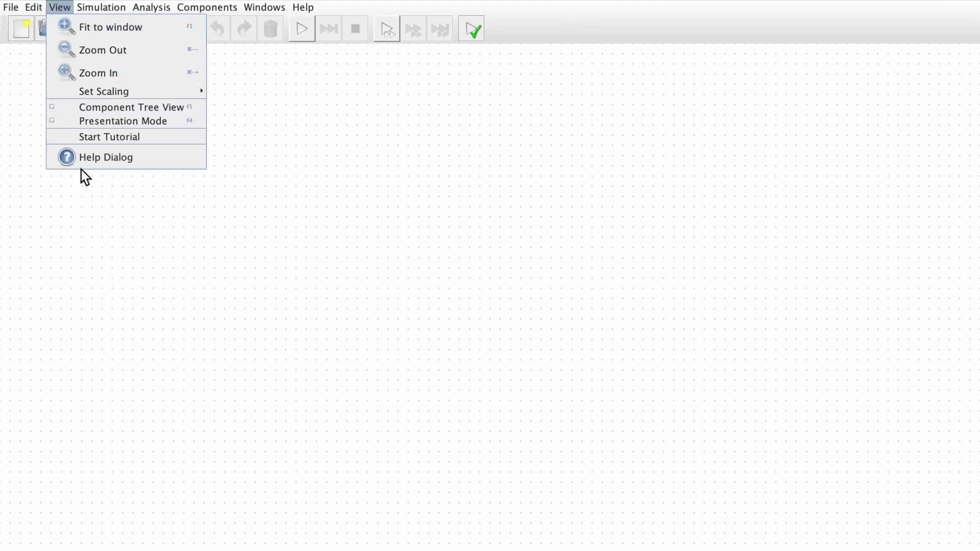
{"action": "mouse_move", "coordinate": [56, 7]}
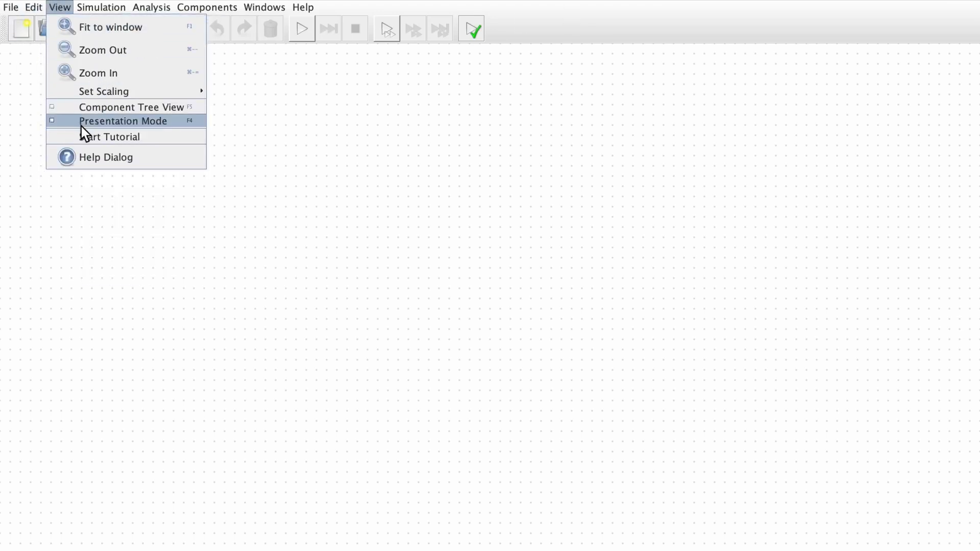
{"action": "left_click", "coordinate": [98, 121]}
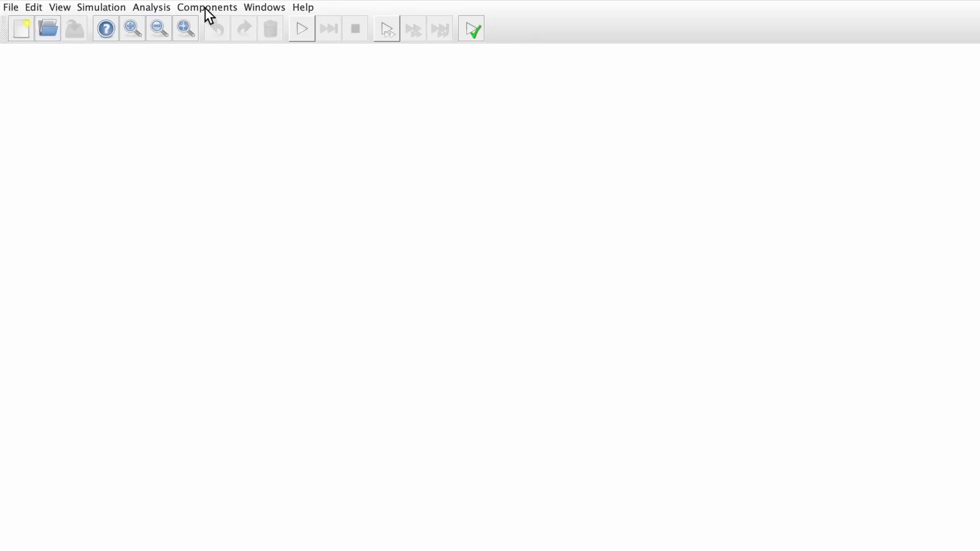
Place an input component on the upper-left part of the canvas and label it s_vld.
{"action": "left_click", "coordinate": [183, 7]}
{"action": "mouse_move", "coordinate": [198, 22]}
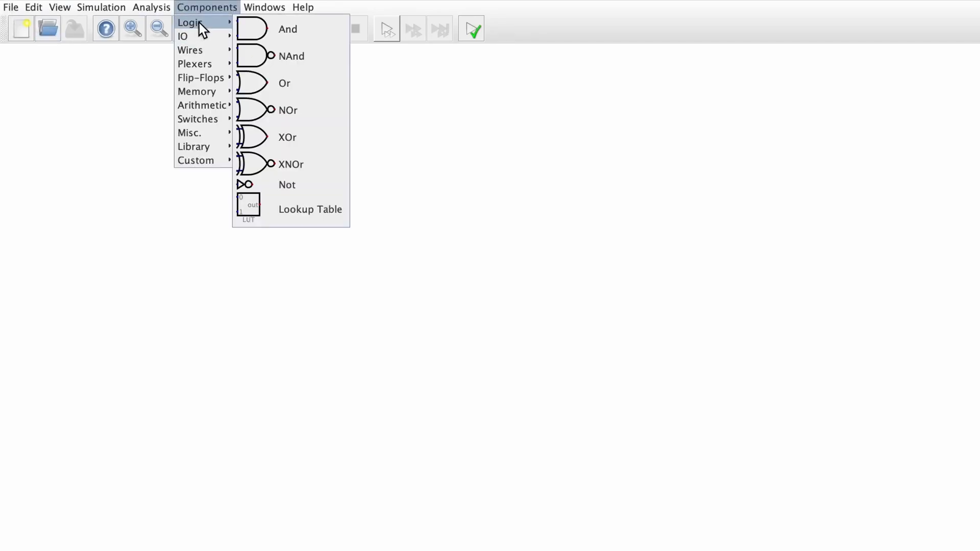
{"action": "left_click", "coordinate": [282, 69]}
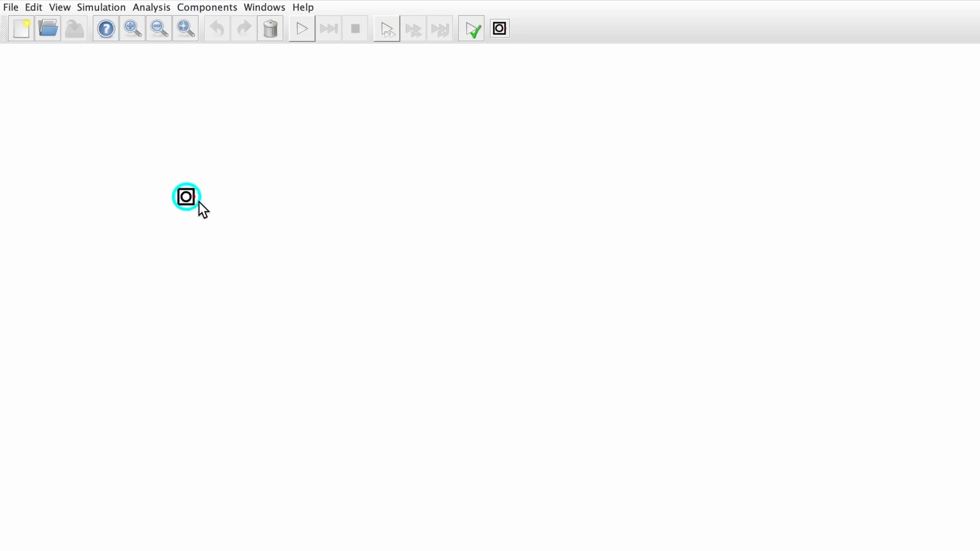
{"action": "left_click", "coordinate": [194, 182]}
{"action": "double_click", "coordinate": [186, 178]}
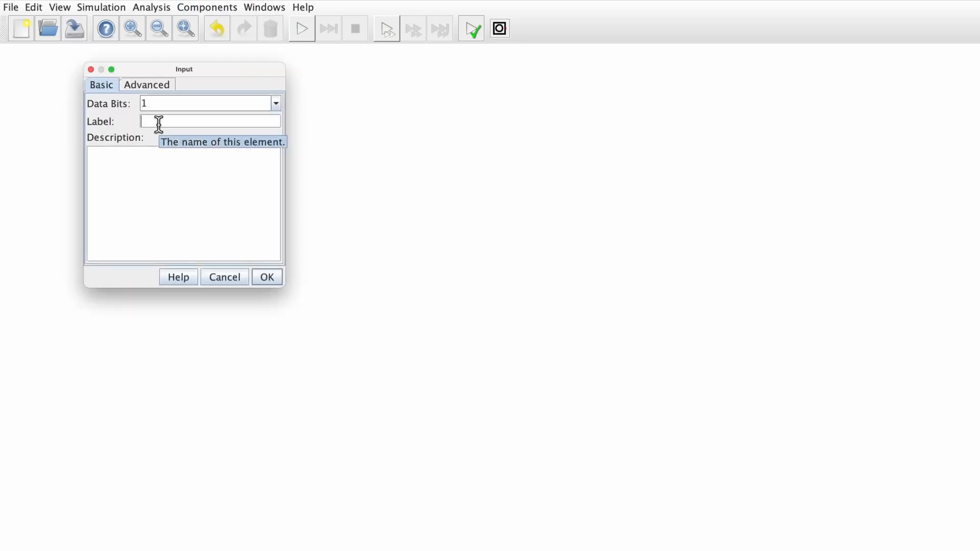
{"action": "type", "text": "s_vd"}
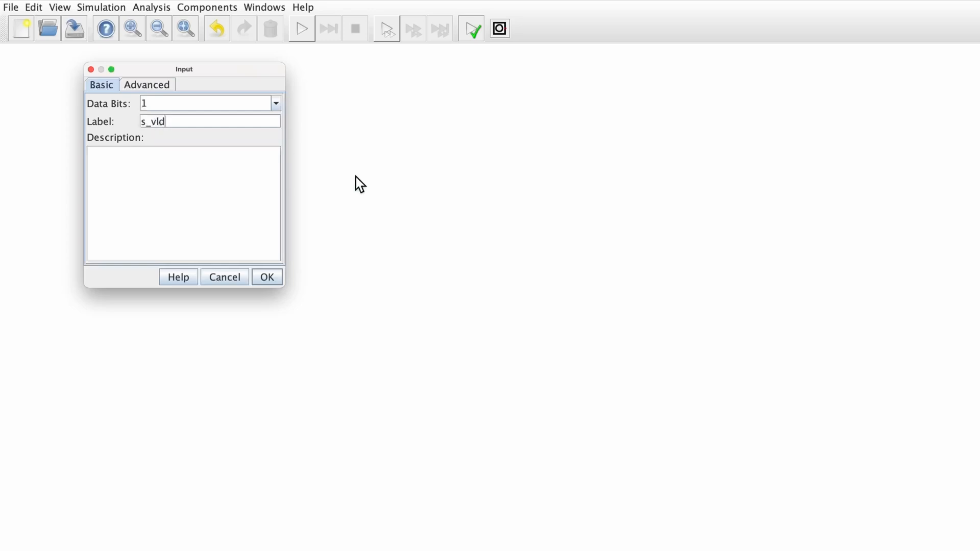
{"action": "left_click", "coordinate": [269, 279]}
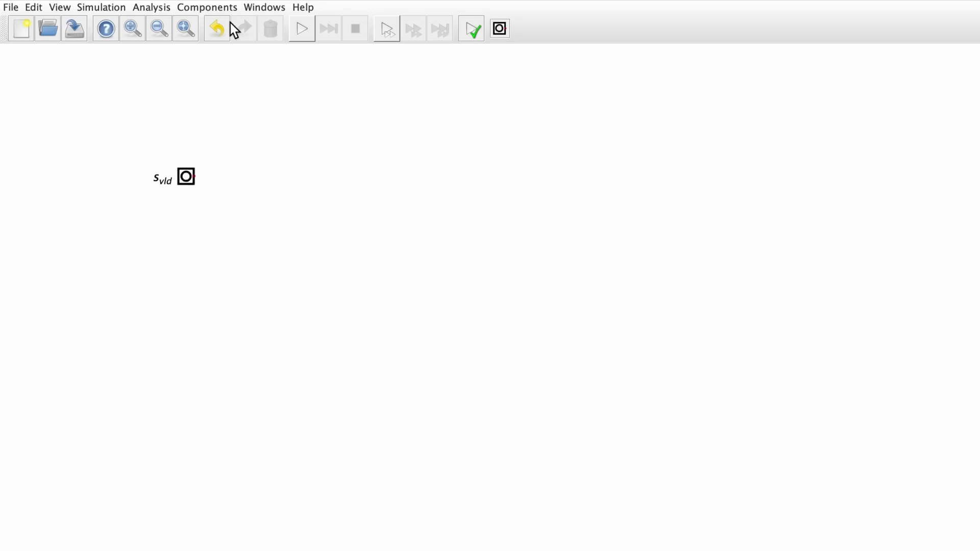
{"action": "left_click", "coordinate": [206, 7]}
{"action": "mouse_move", "coordinate": [202, 40]}
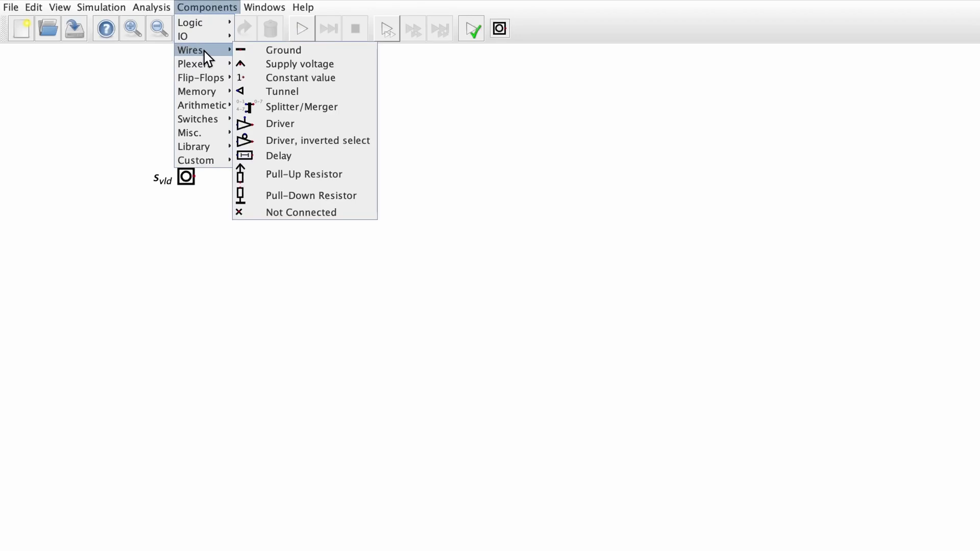
{"action": "left_click", "coordinate": [199, 4]}
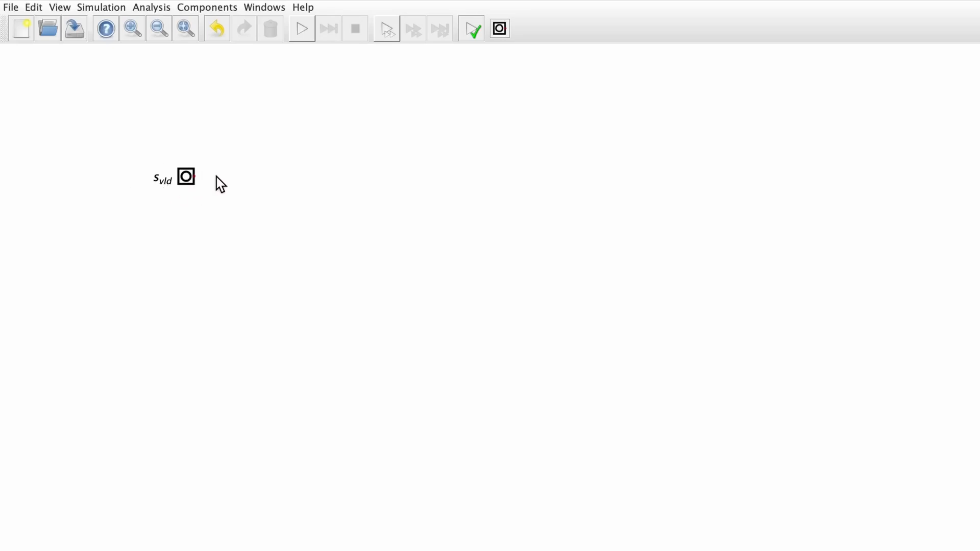
{"action": "left_click", "coordinate": [200, 6]}
{"action": "mouse_move", "coordinate": [198, 23]}
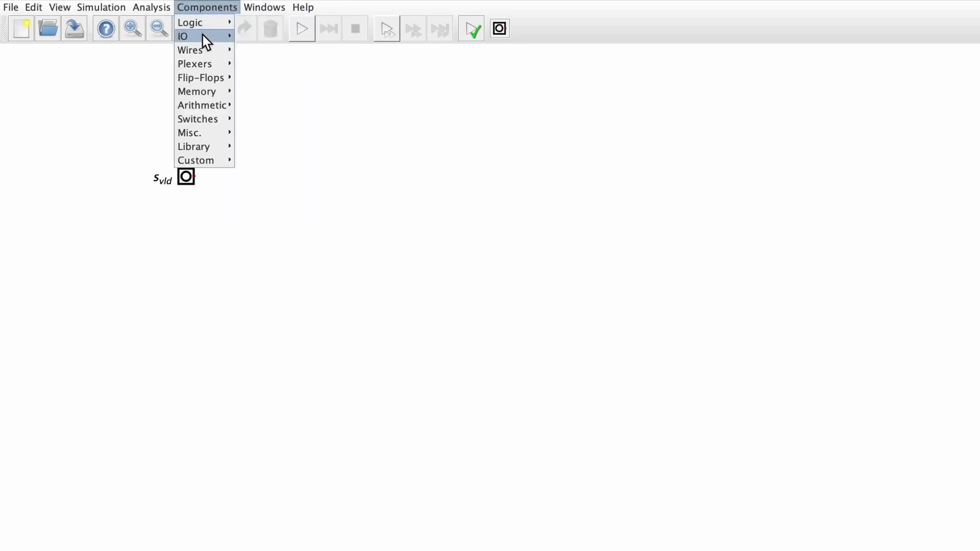
{"action": "left_click", "coordinate": [204, 11]}
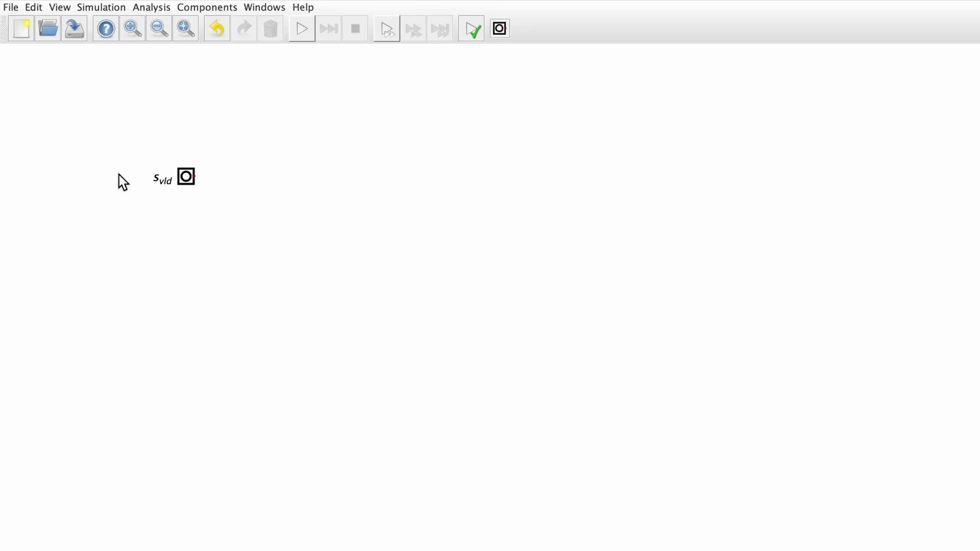
{"action": "left_click", "coordinate": [190, 7]}
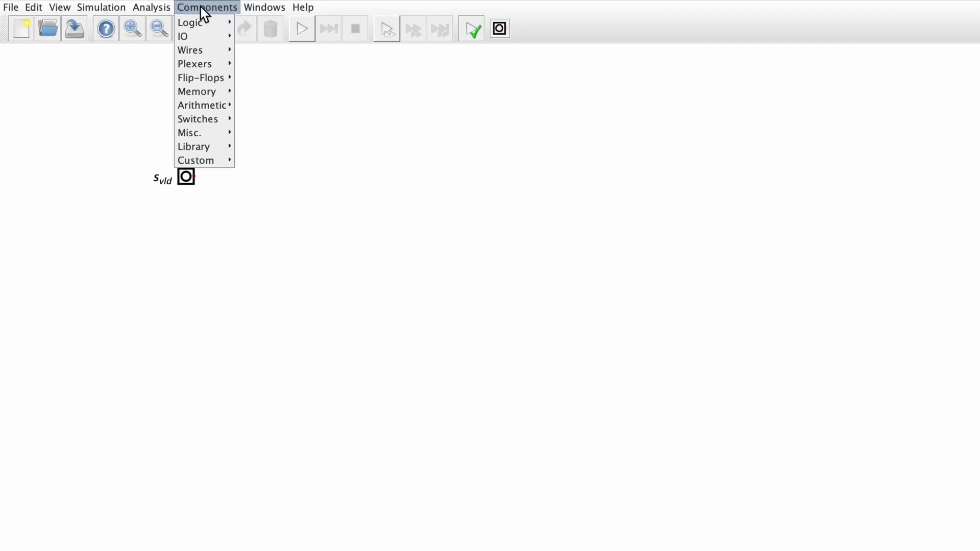
{"action": "left_click", "coordinate": [204, 4]}
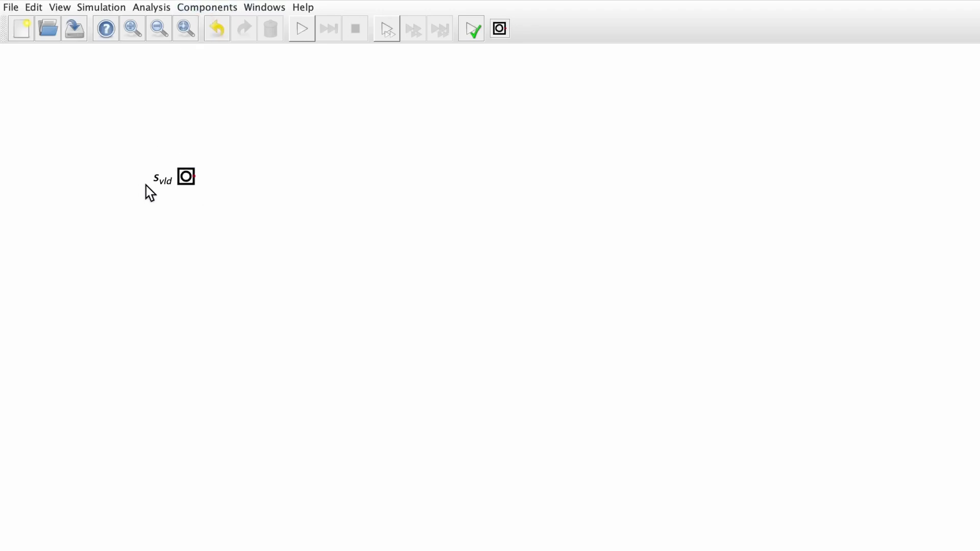
Place an output directly below the s_vld input with its pin facing right and label it s_rdy.
{"action": "left_click", "coordinate": [187, 8]}
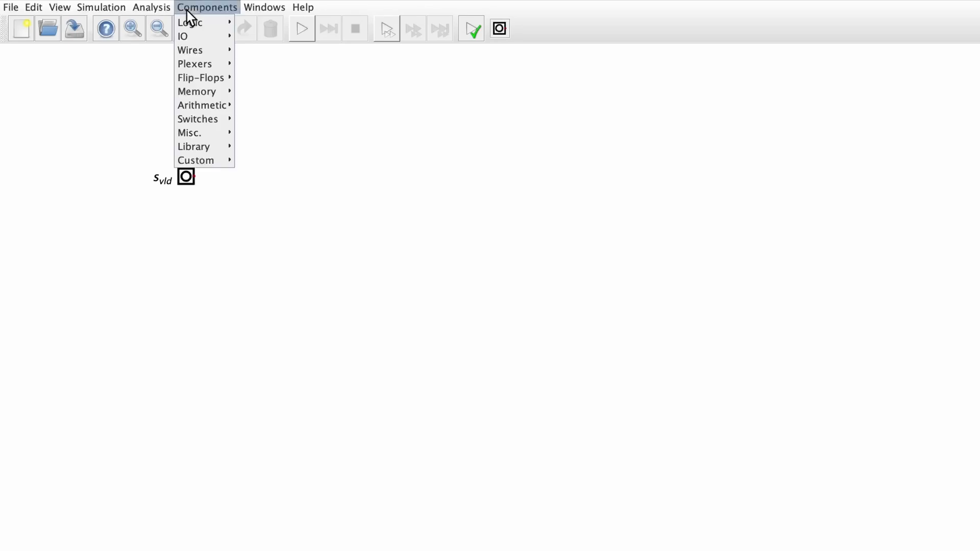
{"action": "mouse_move", "coordinate": [197, 37]}
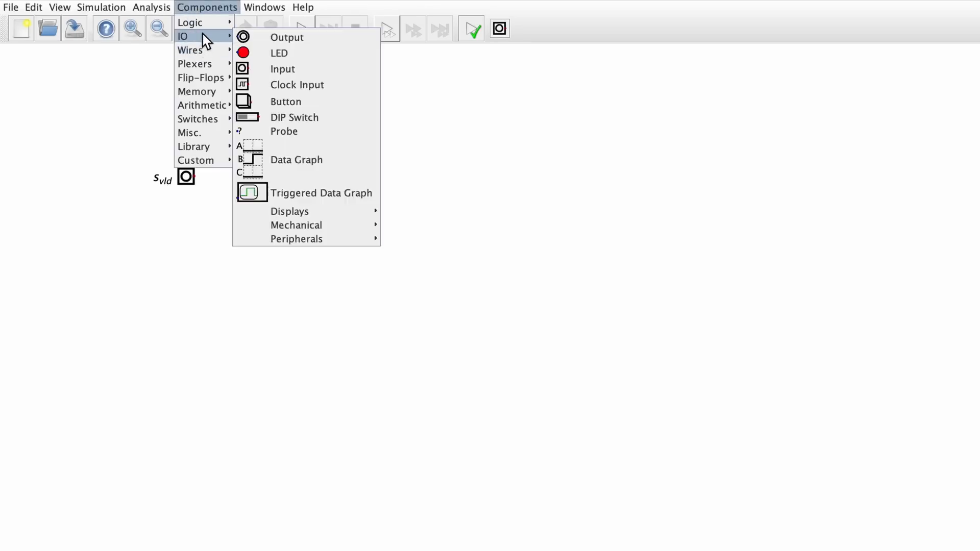
{"action": "left_click", "coordinate": [287, 37]}
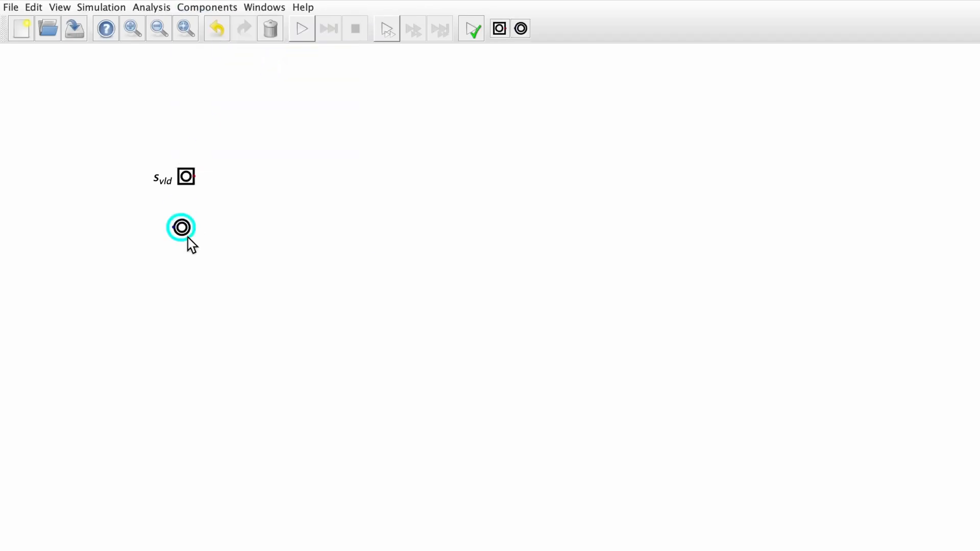
{"action": "left_click", "coordinate": [213, 222]}
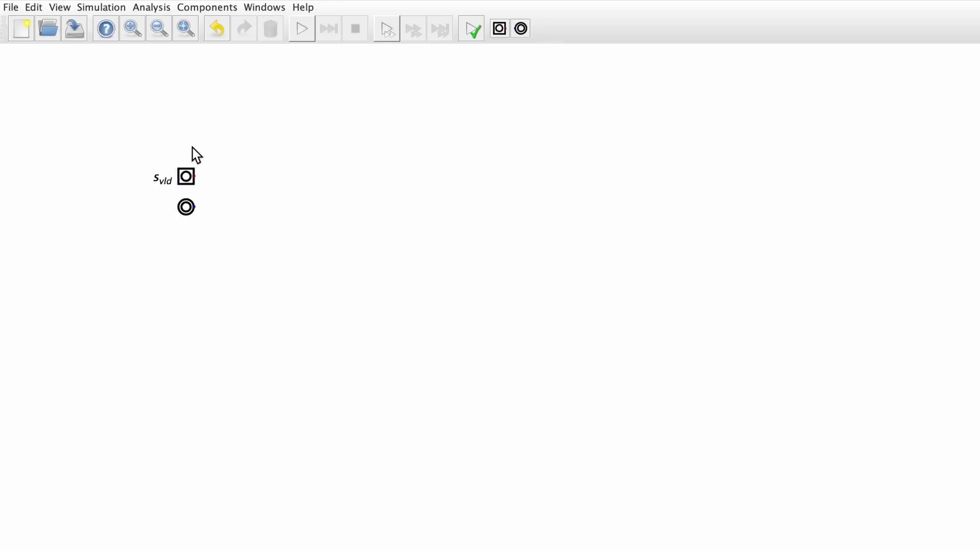
{"action": "right_click", "coordinate": [187, 209]}
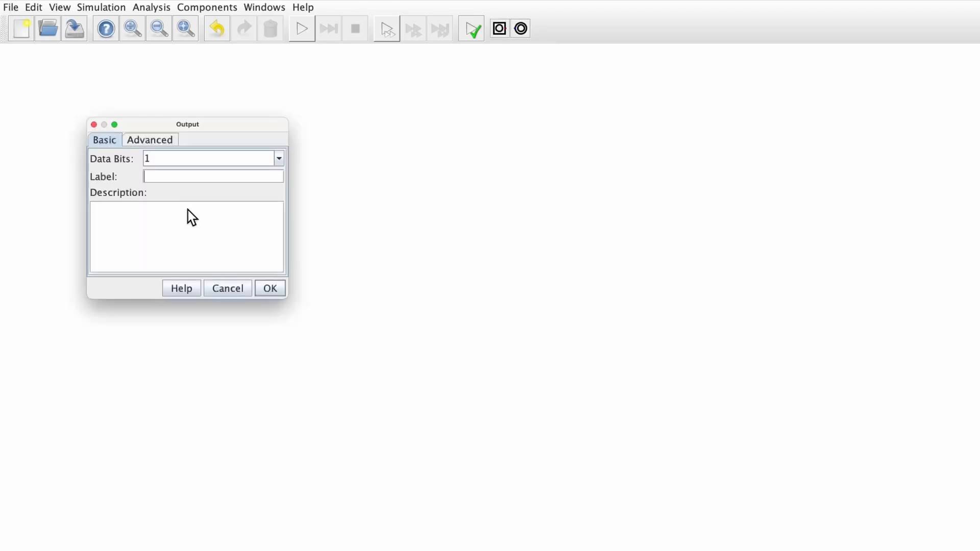
{"action": "left_click", "coordinate": [164, 177]}
{"action": "type", "text": "s_rdy"}
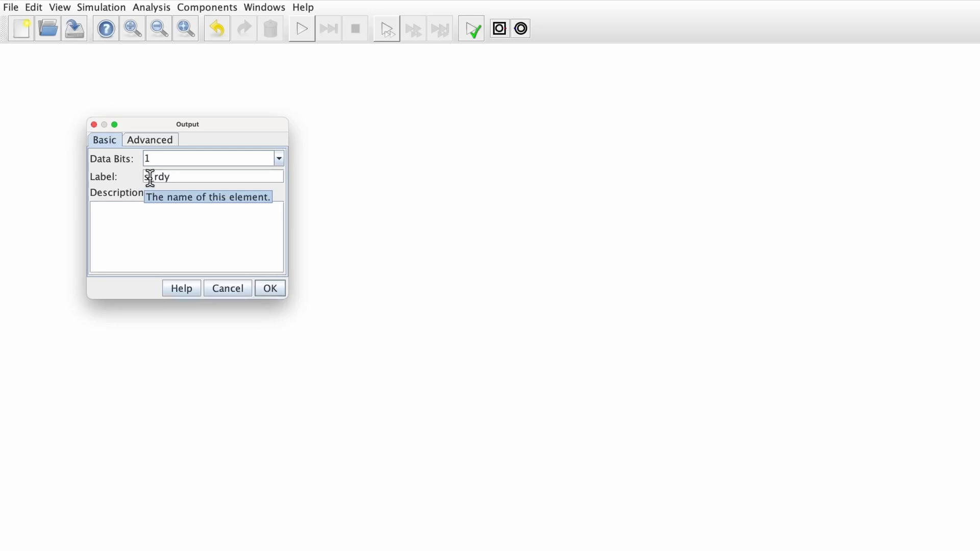
{"action": "key", "text": "Return"}
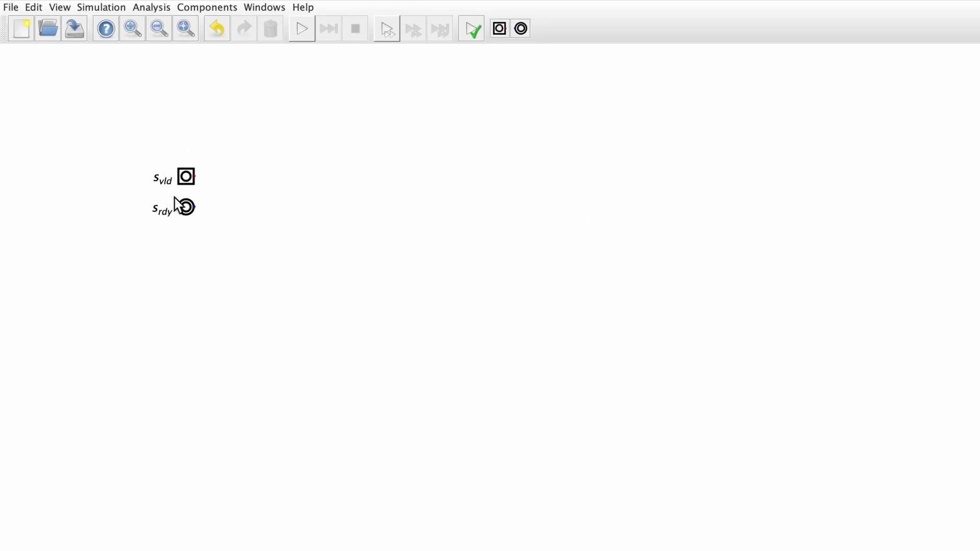
Place an output level with s_vld on the far right side of the circuit and label it d_vld.
{"action": "left_click", "coordinate": [521, 29]}
{"action": "left_click", "coordinate": [639, 183]}
{"action": "left_click", "coordinate": [636, 176]}
{"action": "type", "text": "d_vld"}
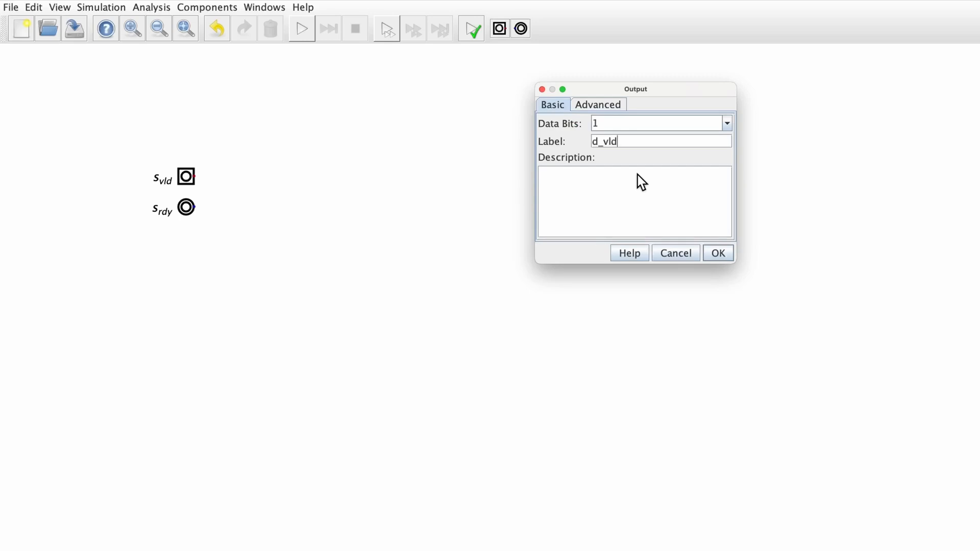
{"action": "key", "text": "Return"}
Place an input directly below d_vld with its pin facing left and label it d_rdy.
{"action": "left_click", "coordinate": [499, 29]}
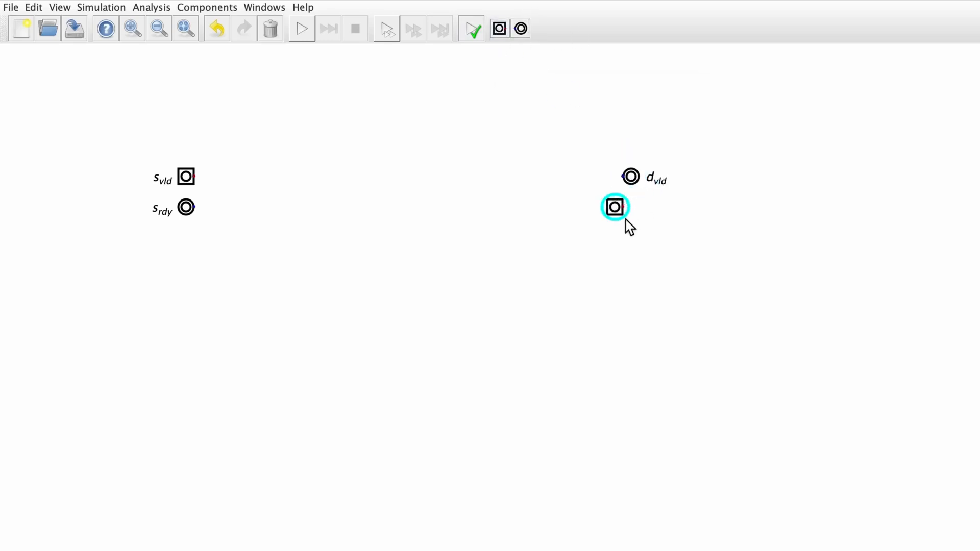
{"action": "left_click", "coordinate": [632, 207]}
{"action": "left_click", "coordinate": [632, 207]}
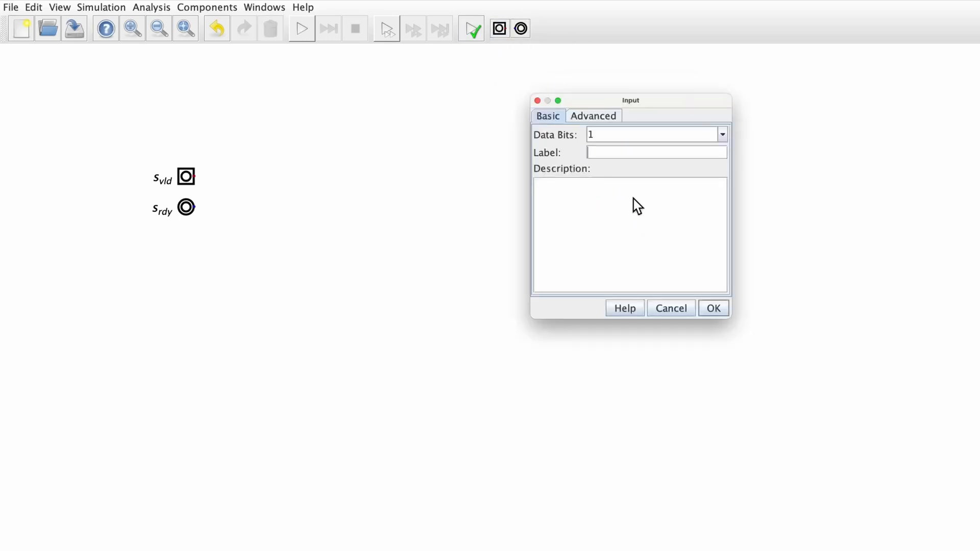
{"action": "type", "text": "d_rdy"}
{"action": "key", "text": "Return"}
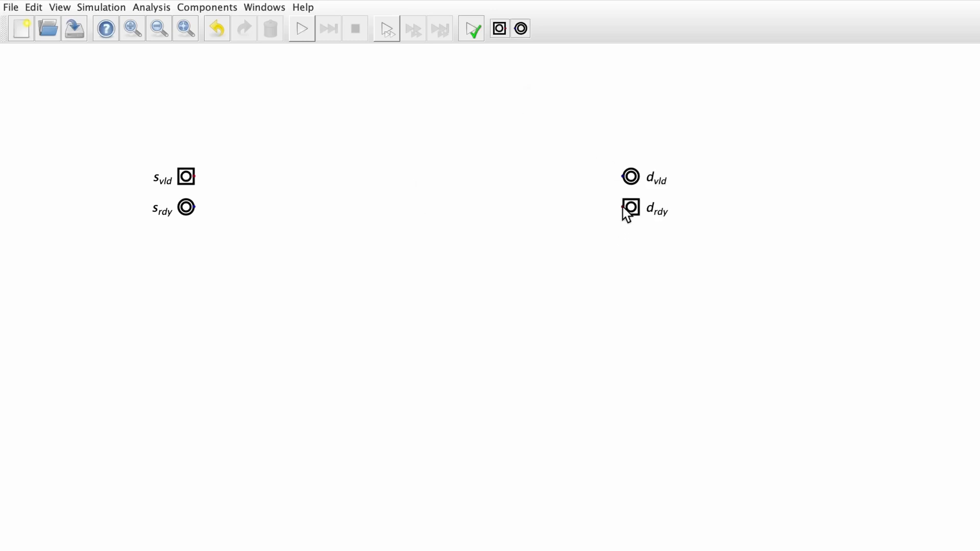
Wire d_rdy straight to s_rdy and s_vld straight to d_vld.
{"action": "mouse_move", "coordinate": [624, 209]}
{"action": "left_mouse_down"}
{"action": "mouse_move", "coordinate": [207, 221]}
{"action": "mouse_move", "coordinate": [199, 208]}
{"action": "left_mouse_up"}
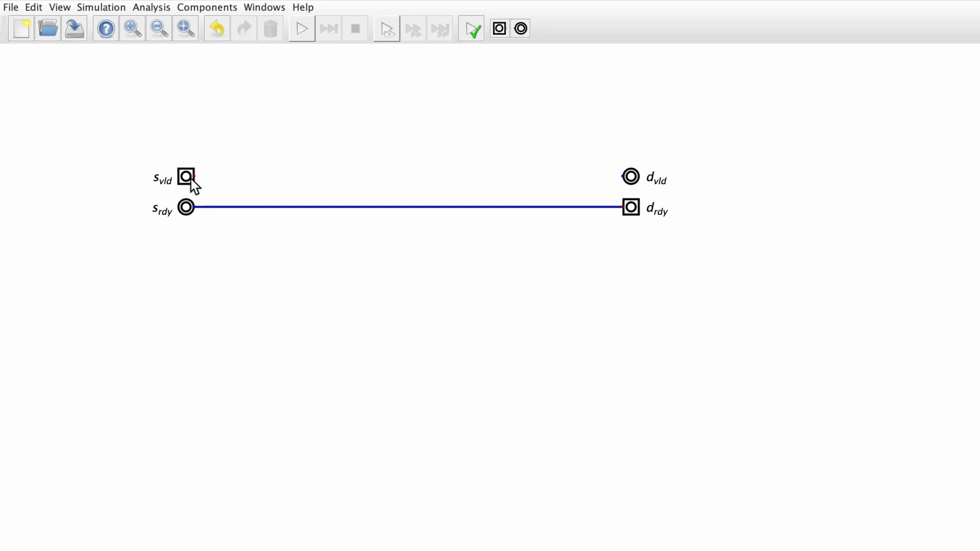
{"action": "left_click_drag", "start_coordinate": [194, 176], "coordinate": [622, 177]}
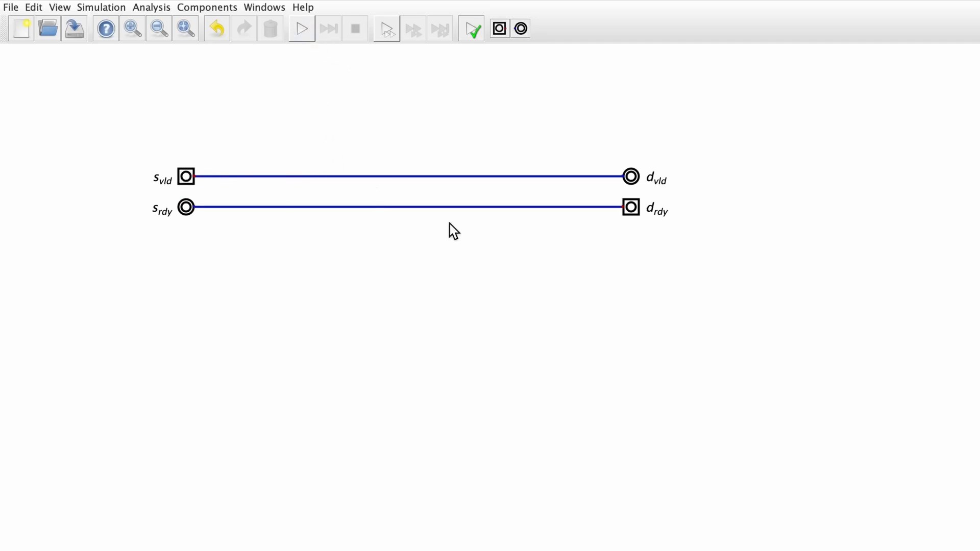
Run the simulation of the wired handshake signals and stop it again.
{"action": "scroll", "coordinate": [379, 161], "scroll_direction": "up", "scroll_amount": 3}
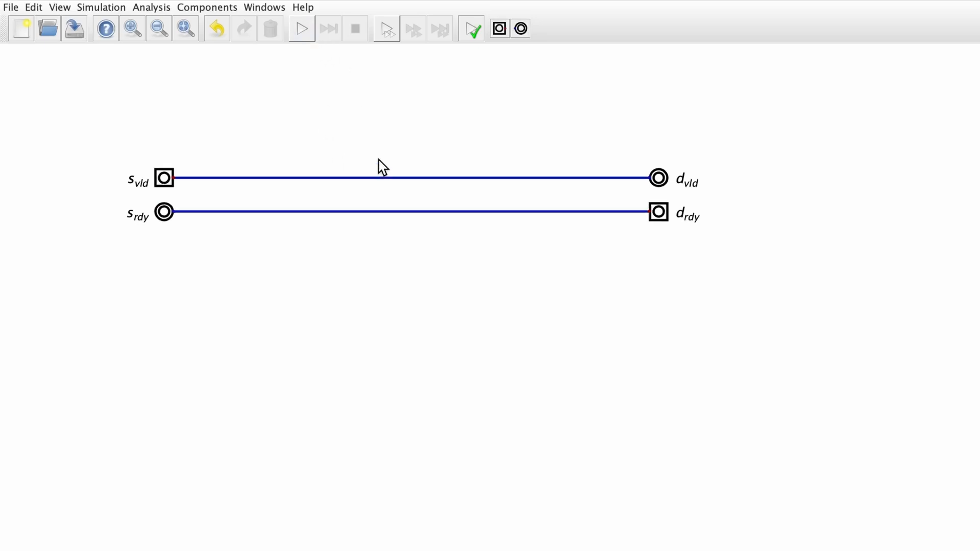
{"action": "left_click", "coordinate": [302, 29]}
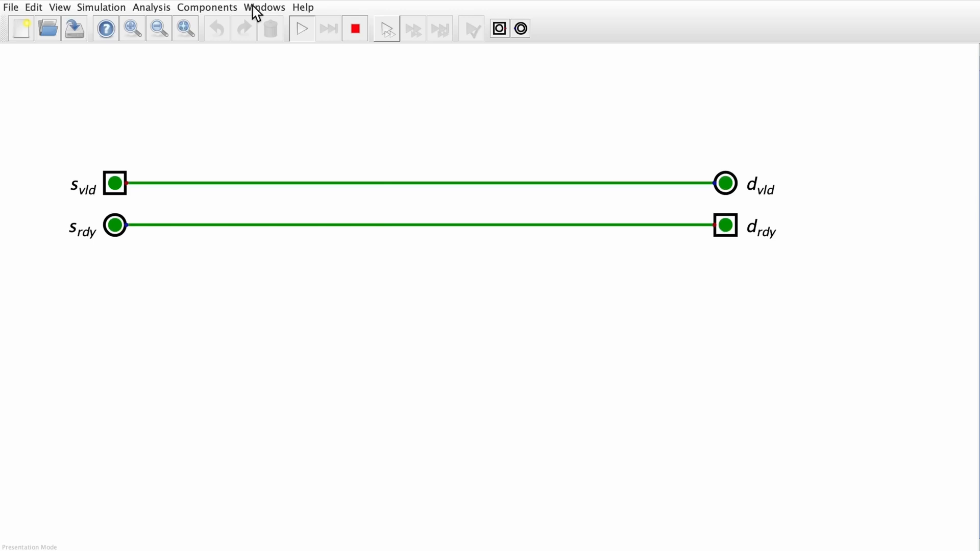
{"action": "left_click", "coordinate": [362, 31]}
{"action": "left_click", "coordinate": [224, 10]}
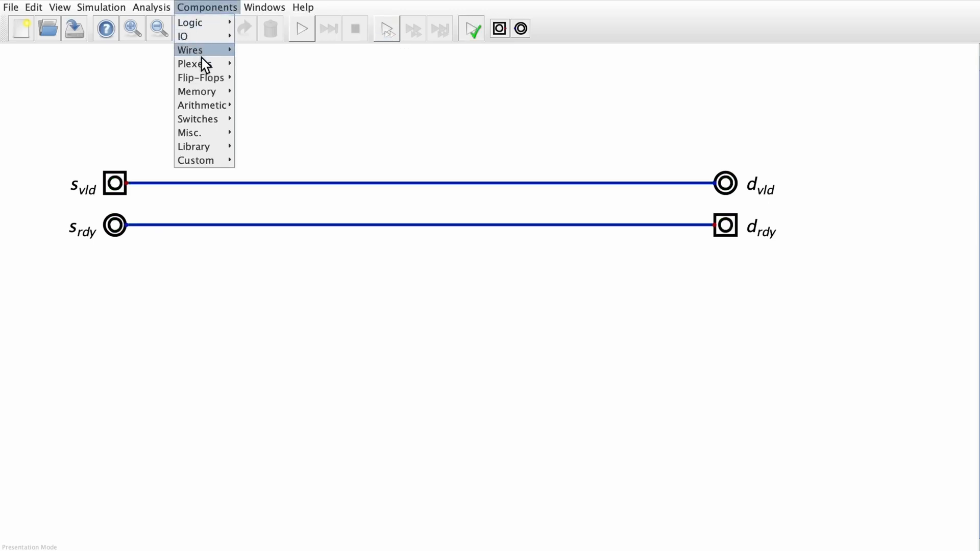
{"action": "mouse_move", "coordinate": [205, 49]}
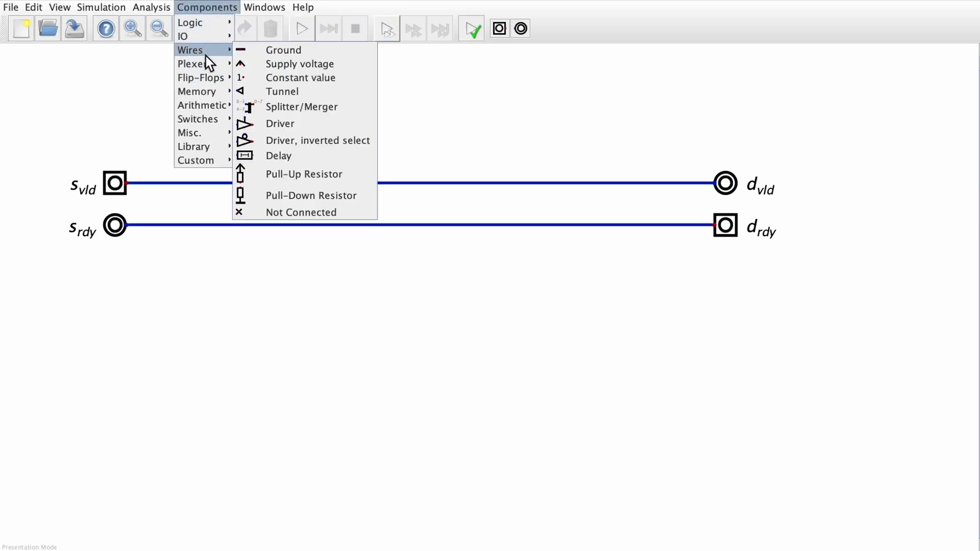
{"action": "left_click", "coordinate": [204, 6]}
Place another input above s_vld, aligned with it, and label it data.
{"action": "left_click", "coordinate": [503, 29]}
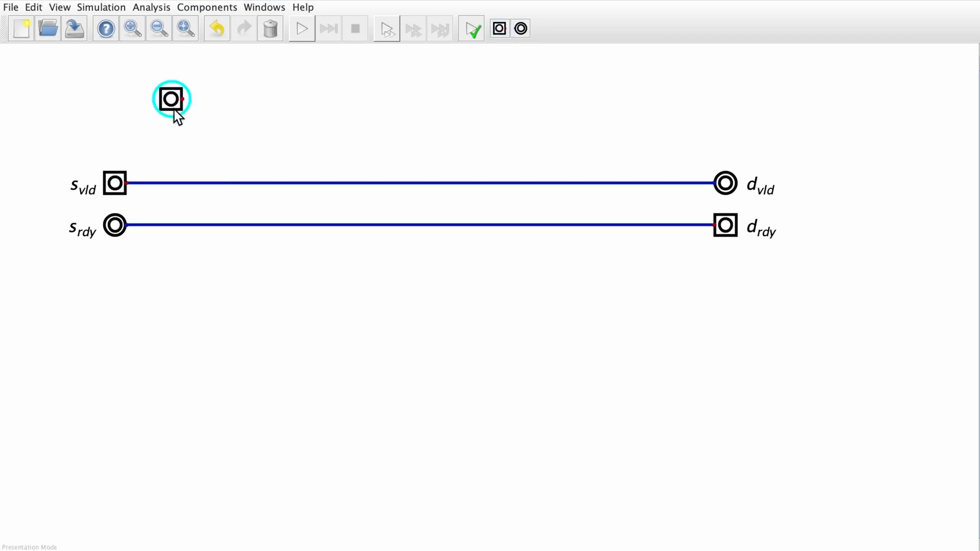
{"action": "left_click", "coordinate": [118, 121]}
{"action": "double_click", "coordinate": [117, 114]}
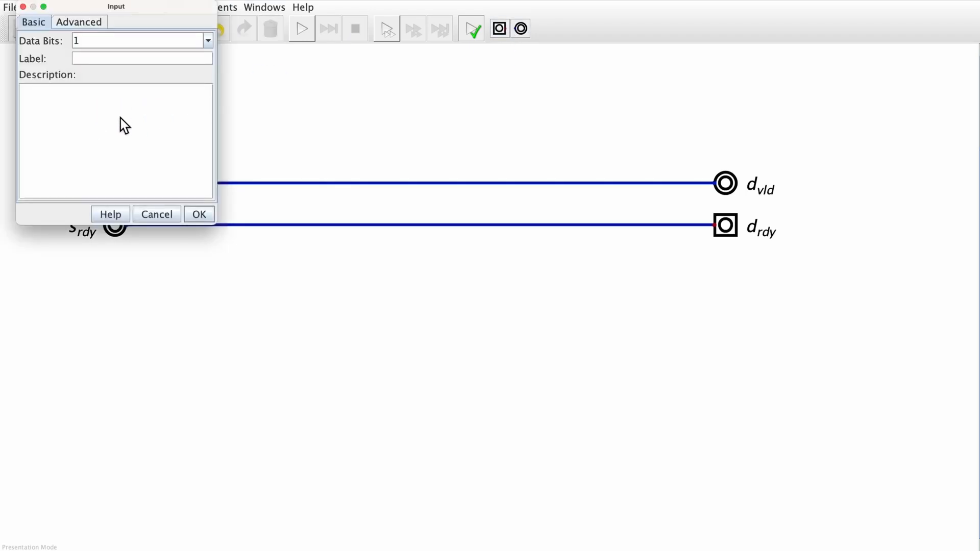
{"action": "type", "text": "data"}
{"action": "left_click", "coordinate": [207, 215]}
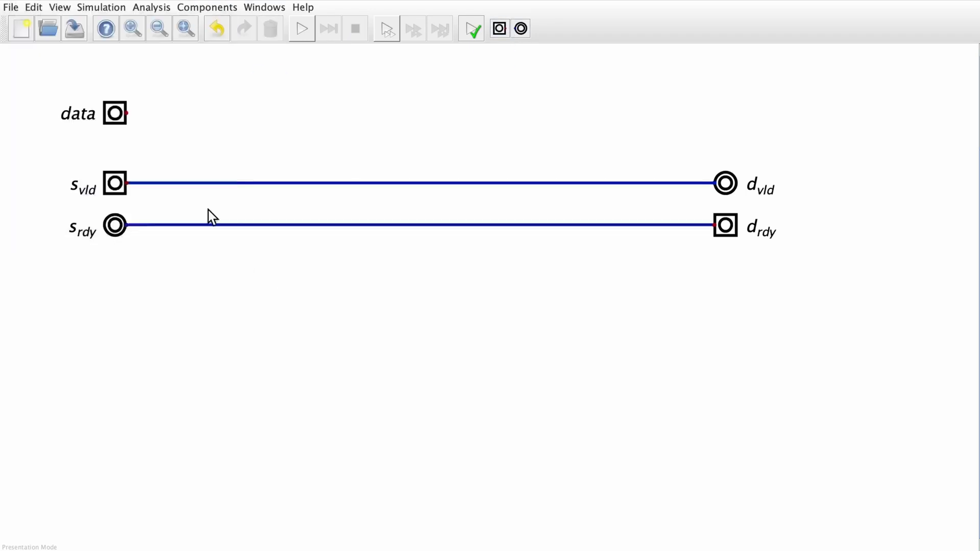
Place a register to the right of the data input and wire data straight to its D pin, aligning the input with it.
{"action": "left_click", "coordinate": [228, 8]}
{"action": "mouse_move", "coordinate": [213, 91]}
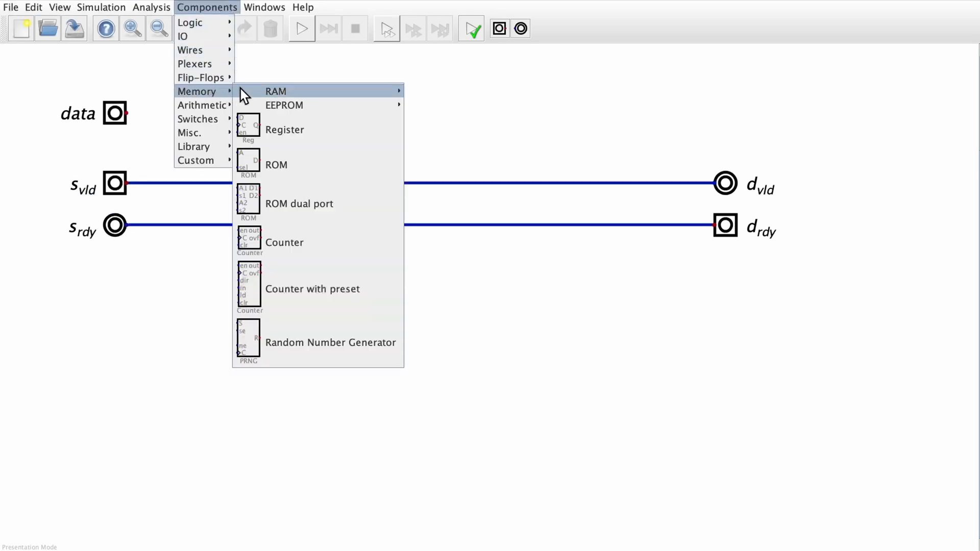
{"action": "left_click", "coordinate": [285, 130]}
{"action": "left_click", "coordinate": [434, 135]}
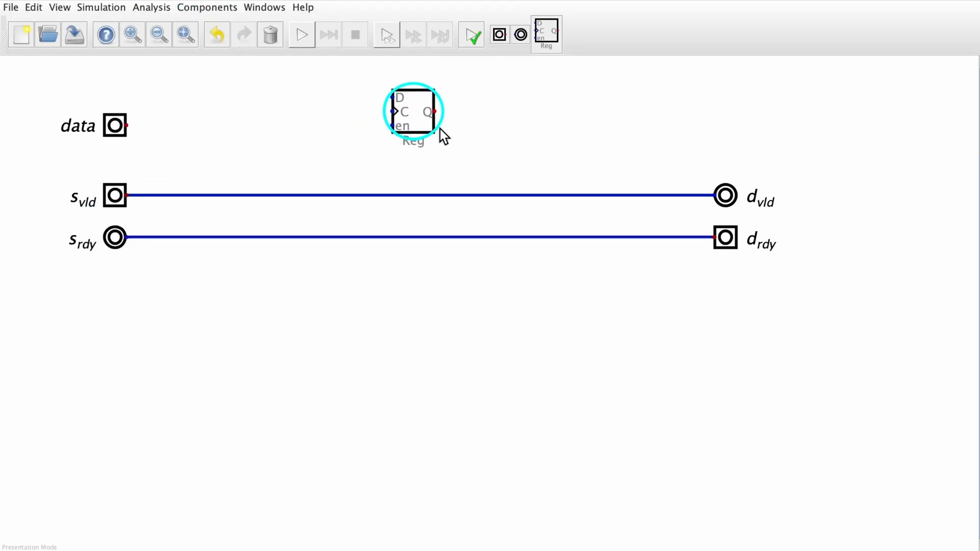
{"action": "left_click", "coordinate": [433, 141]}
{"action": "mouse_move", "coordinate": [91, 94]}
{"action": "left_mouse_down"}
{"action": "mouse_move", "coordinate": [157, 151]}
{"action": "mouse_move", "coordinate": [151, 137]}
{"action": "left_mouse_up"}
{"action": "left_click", "coordinate": [128, 113]}
{"action": "left_click", "coordinate": [387, 110]}
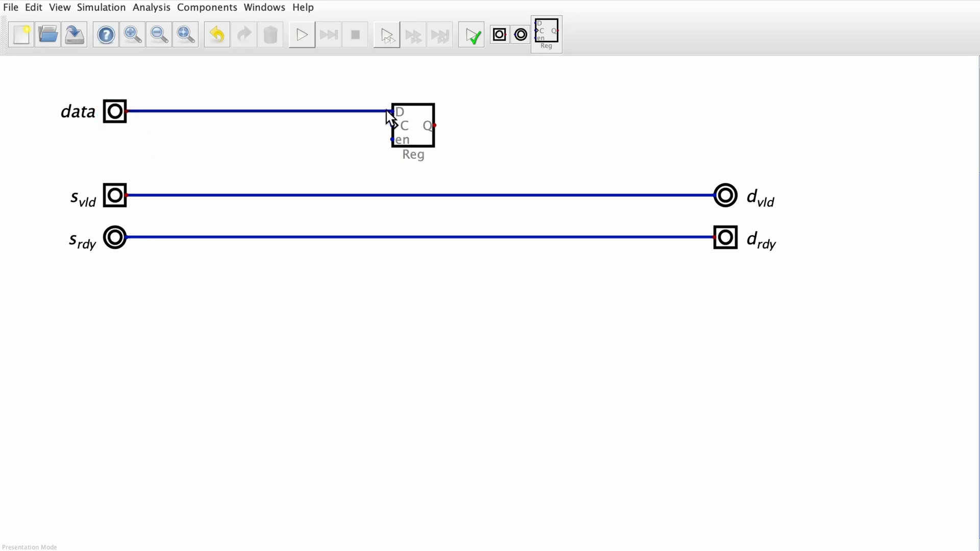
Place a clock input below s_rdy and label it clk.
{"action": "left_click", "coordinate": [209, 9]}
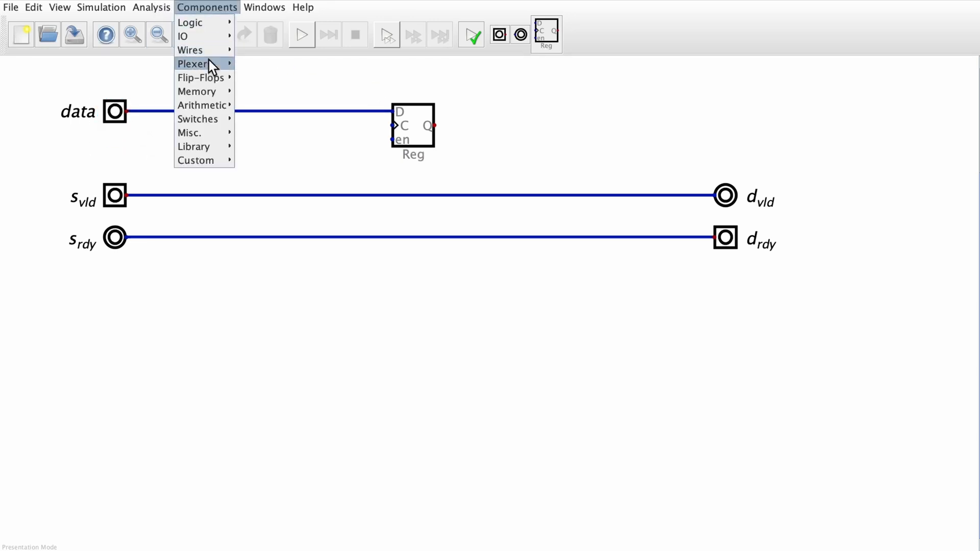
{"action": "mouse_move", "coordinate": [199, 52]}
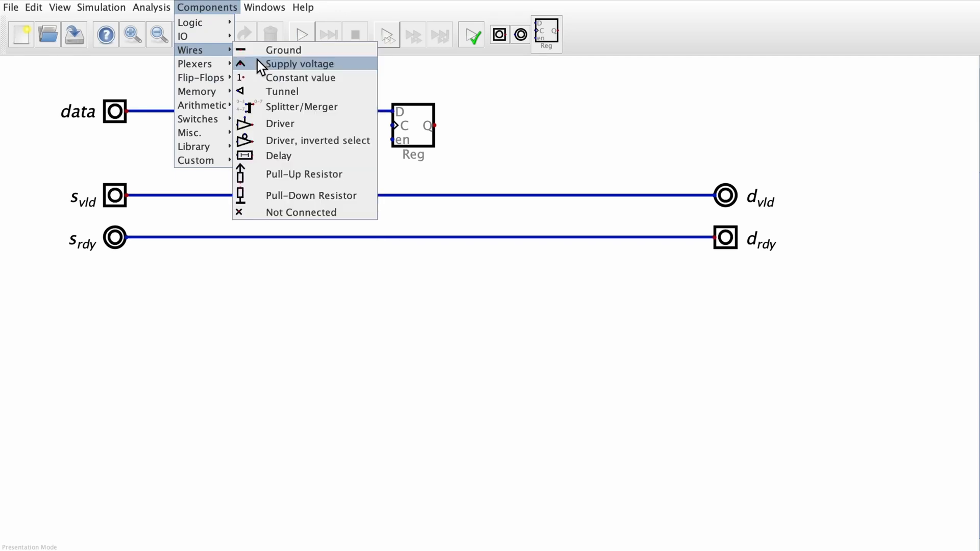
{"action": "left_click", "coordinate": [284, 84]}
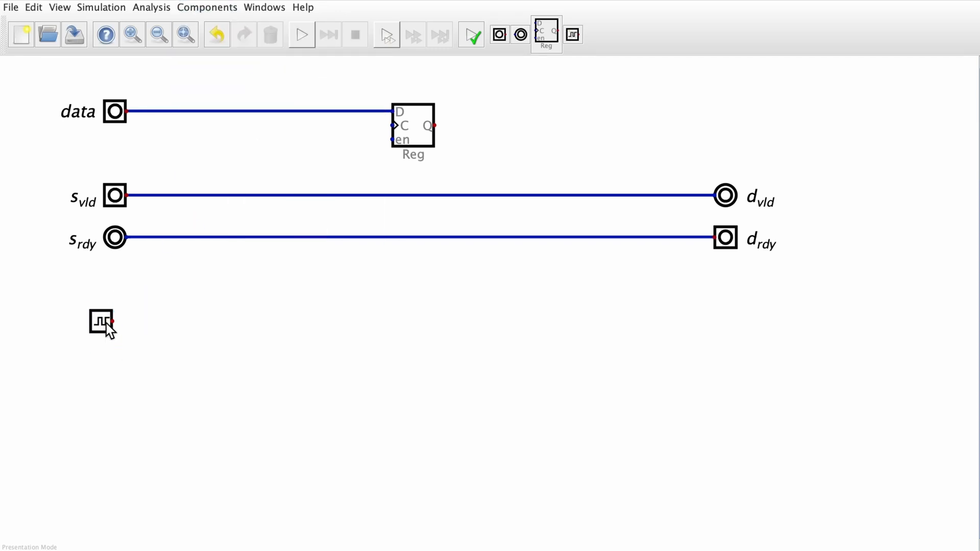
{"action": "left_click", "coordinate": [105, 324]}
{"action": "right_click", "coordinate": [104, 324]}
{"action": "type", "text": "clk"}
{"action": "key", "text": "Return"}
Attach a tunnel to the clk output and set its net name to c.
{"action": "key", "text": "t"}
{"action": "left_click", "coordinate": [132, 328]}
{"action": "right_click", "coordinate": [135, 325]}
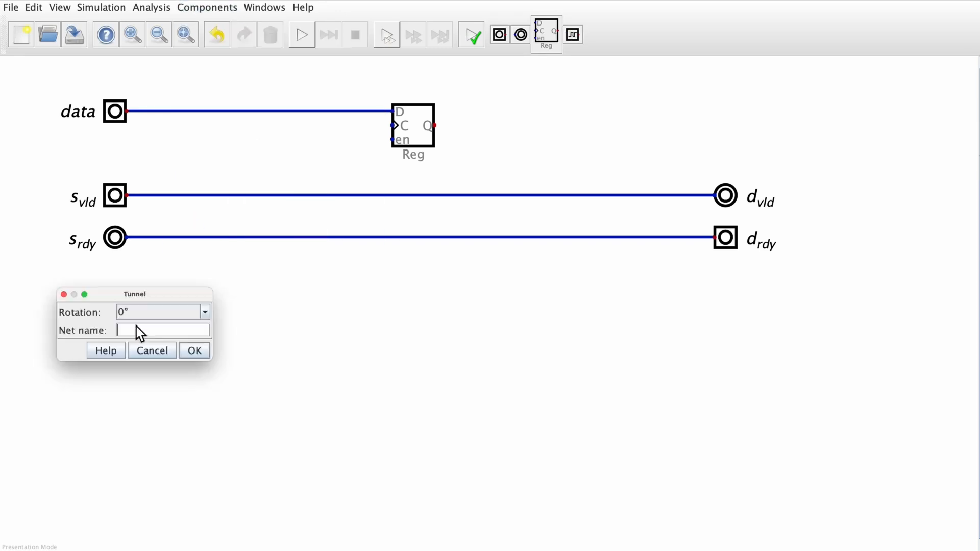
{"action": "type", "text": "c"}
{"action": "key", "text": "Return"}
Connect a copy of the c tunnel, rotated 180°, to the register's C pin and draw a short wire leftward from its en pin.
{"action": "left_click_drag", "start_coordinate": [93, 303], "coordinate": [174, 350]}
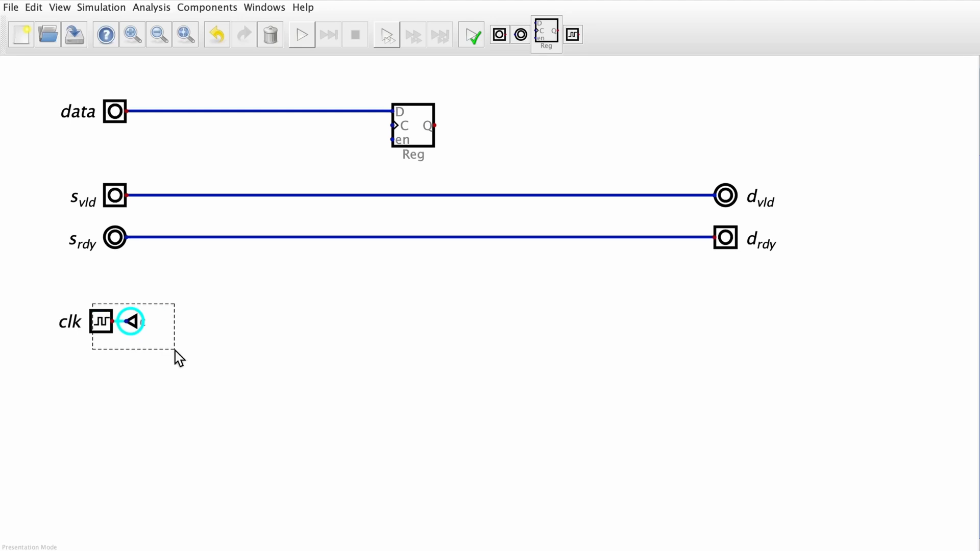
{"action": "key", "text": "super+d"}
{"action": "key", "text": "r"}
{"action": "key", "text": "r"}
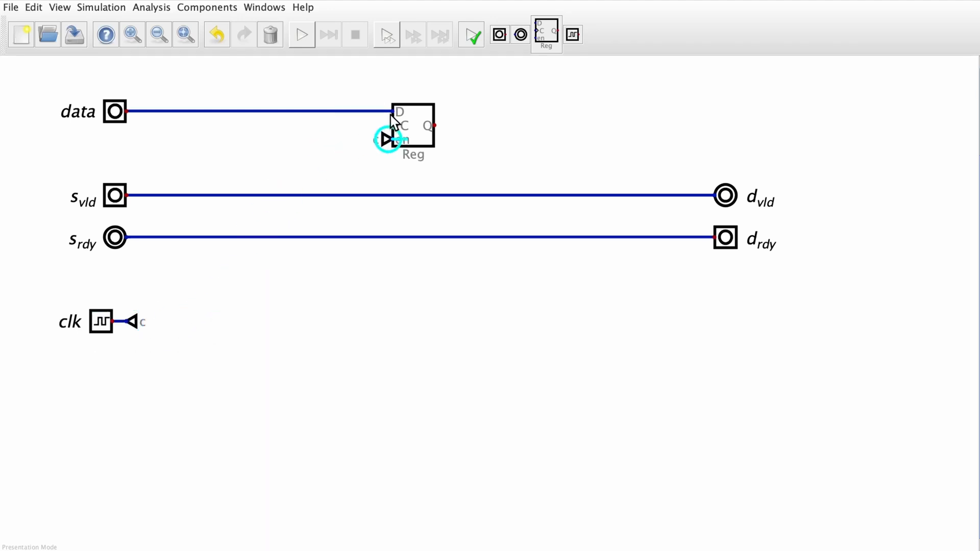
{"action": "left_click", "coordinate": [387, 134]}
{"action": "left_click", "coordinate": [395, 140]}
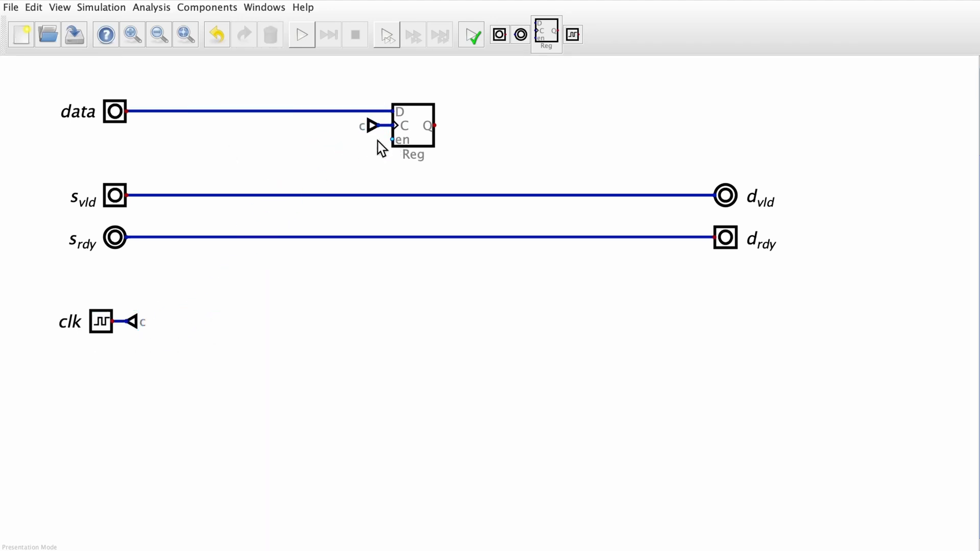
{"action": "left_click", "coordinate": [299, 142]}
Place an output above d_vld, level with the register's Q pin, and relabel the data input s_data.
{"action": "left_click", "coordinate": [520, 34]}
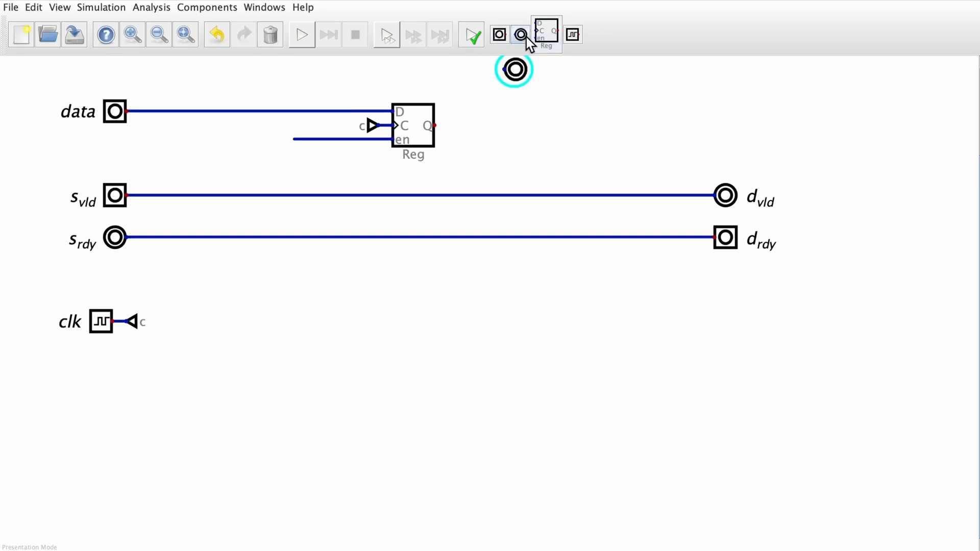
{"action": "left_click", "coordinate": [744, 142]}
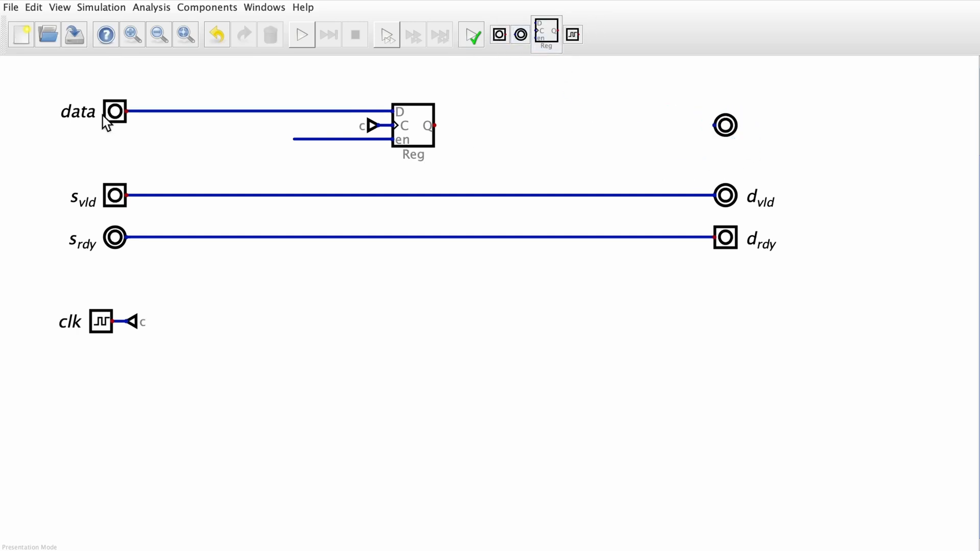
{"action": "right_click", "coordinate": [115, 113]}
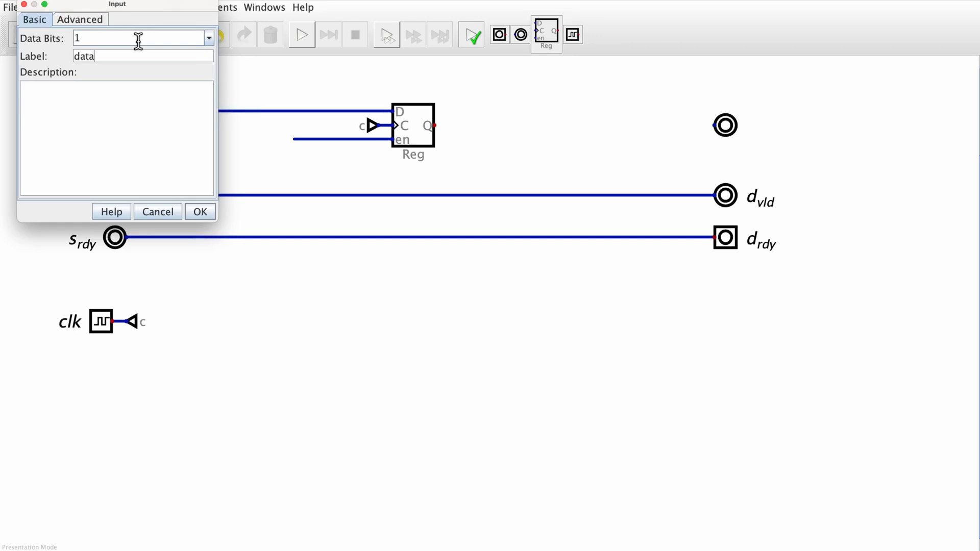
{"action": "key", "text": "Left"}
{"action": "key", "text": "Left"}
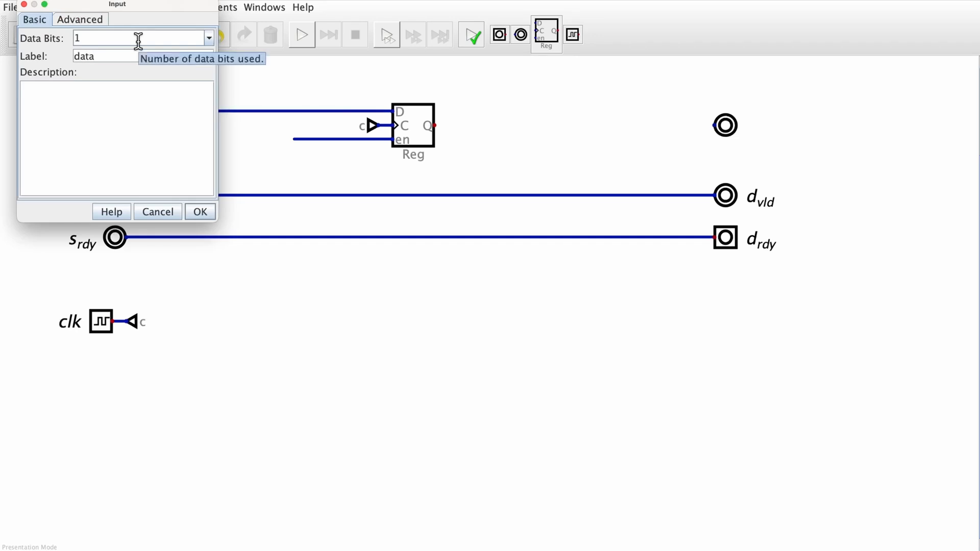
{"action": "key", "text": "Left"}
{"action": "key", "text": "Left"}
{"action": "type", "text": "s_"}
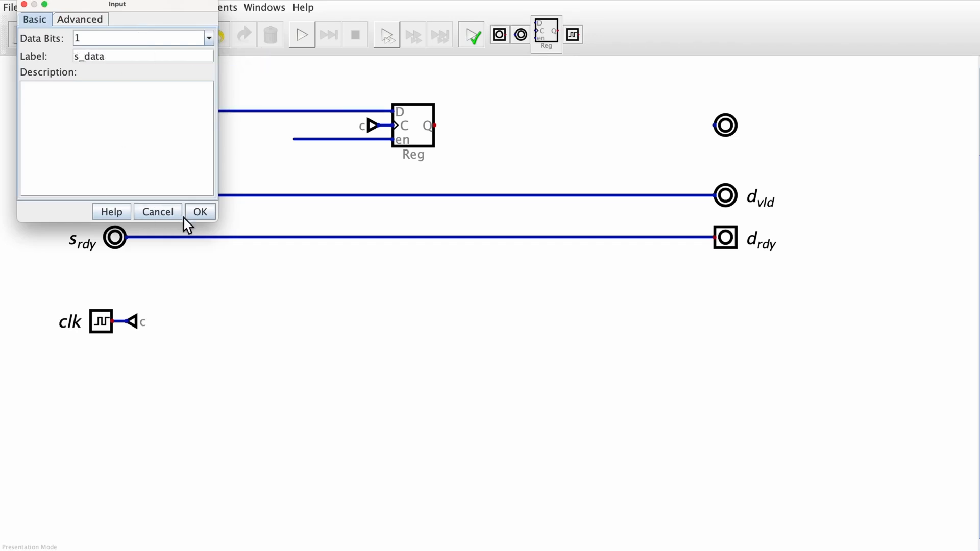
{"action": "left_click", "coordinate": [199, 213]}
Label the new output d_data and wire the register's Q pin to it.
{"action": "right_click", "coordinate": [726, 125]}
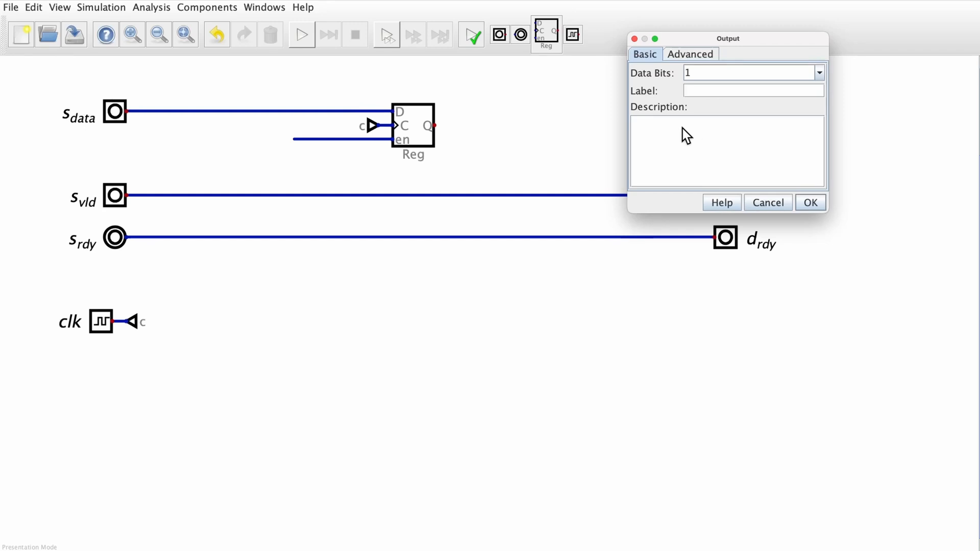
{"action": "type", "text": "d_"}
{"action": "type", "text": "data"}
{"action": "key", "text": "Return"}
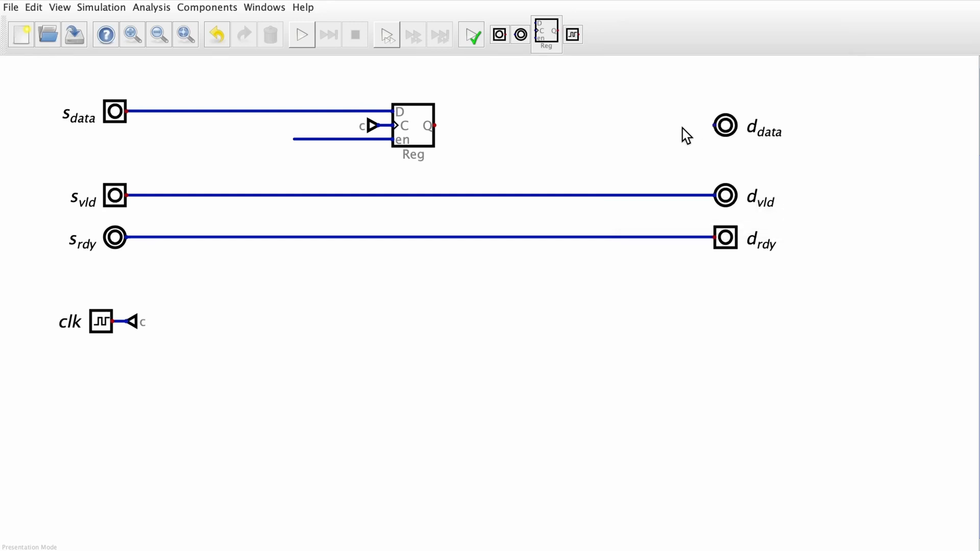
{"action": "left_click", "coordinate": [433, 125]}
{"action": "left_click", "coordinate": [714, 125]}
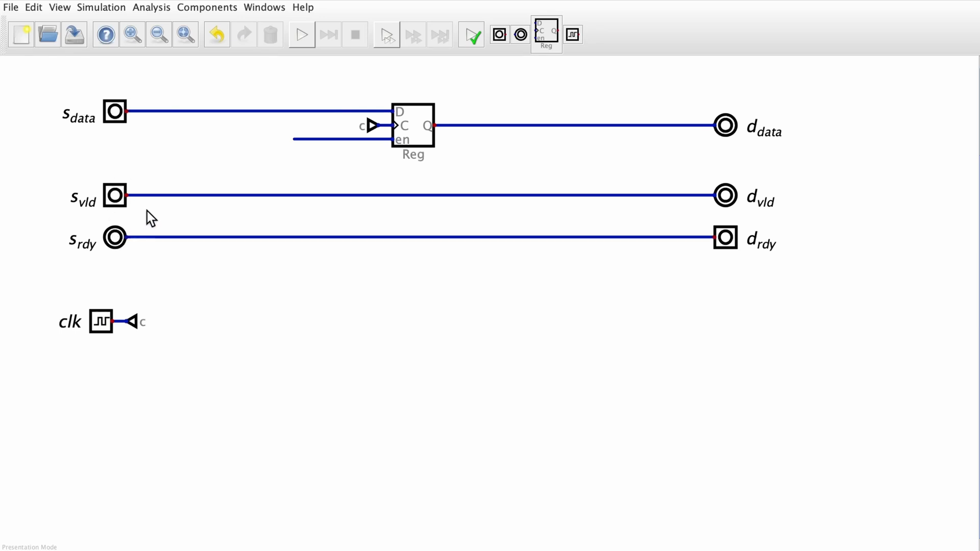
Place an And gate between the s_vld and s_rdy lines and shift the whole s_rdy to d_rdy row down to clear it.
{"action": "left_click", "coordinate": [197, 7]}
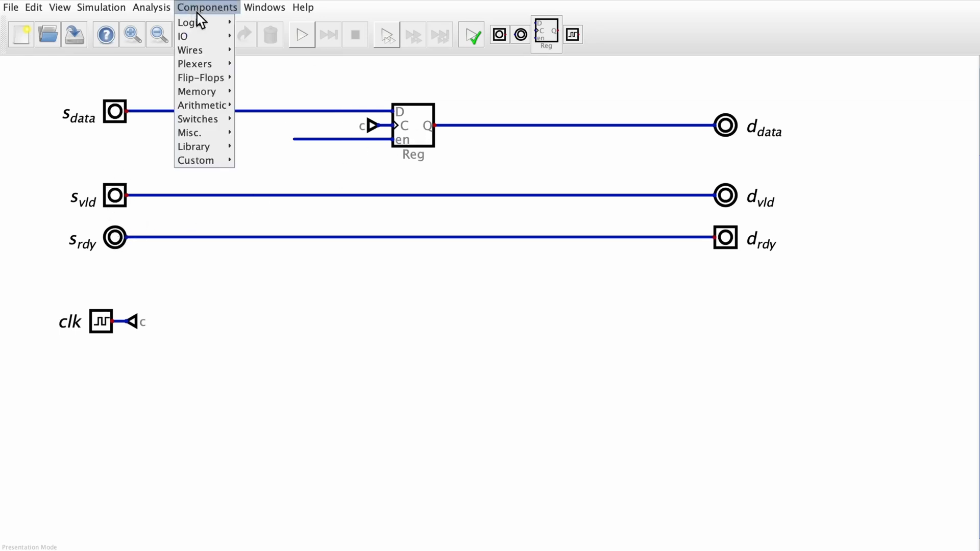
{"action": "mouse_move", "coordinate": [199, 25]}
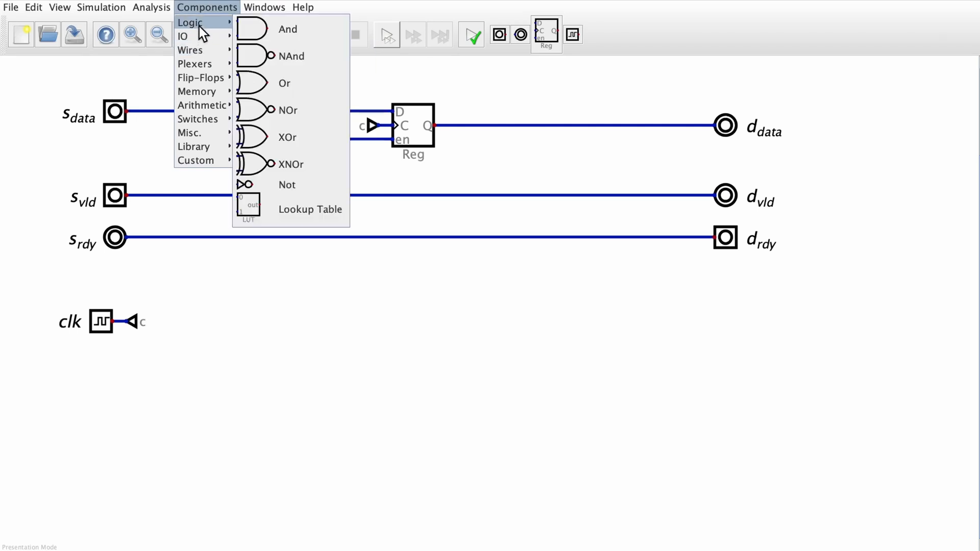
{"action": "left_click", "coordinate": [255, 28]}
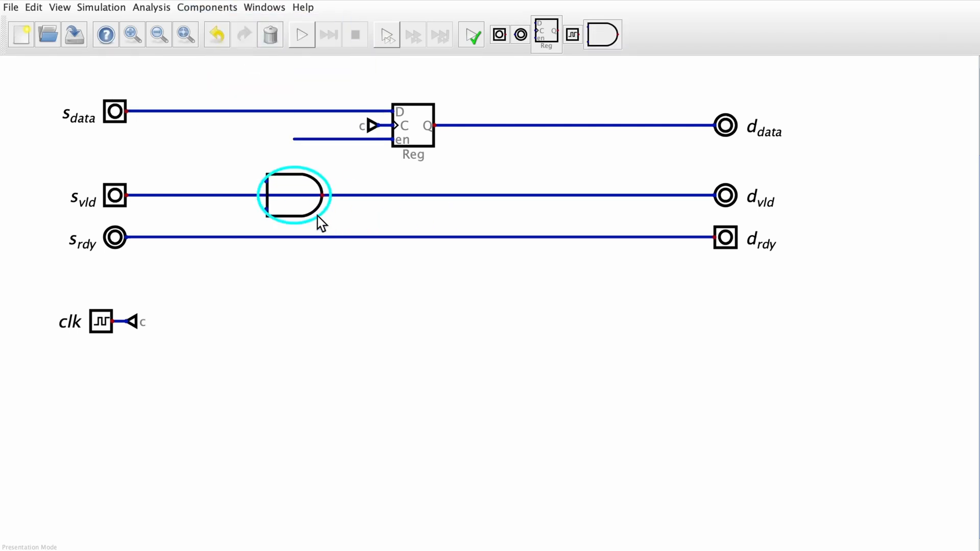
{"action": "left_click", "coordinate": [241, 246]}
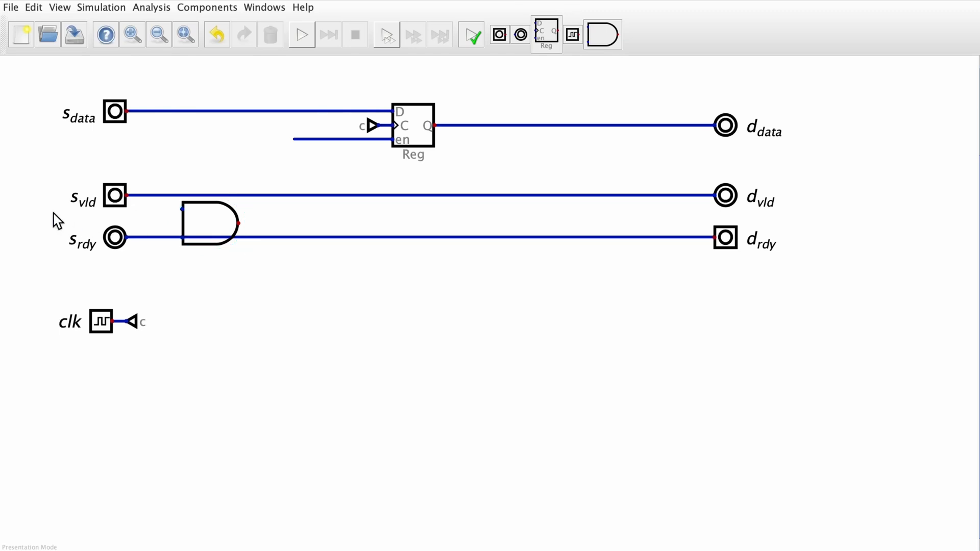
{"action": "left_click_drag", "start_coordinate": [55, 215], "coordinate": [873, 293]}
{"action": "left_click_drag", "start_coordinate": [753, 254], "coordinate": [752, 270]}
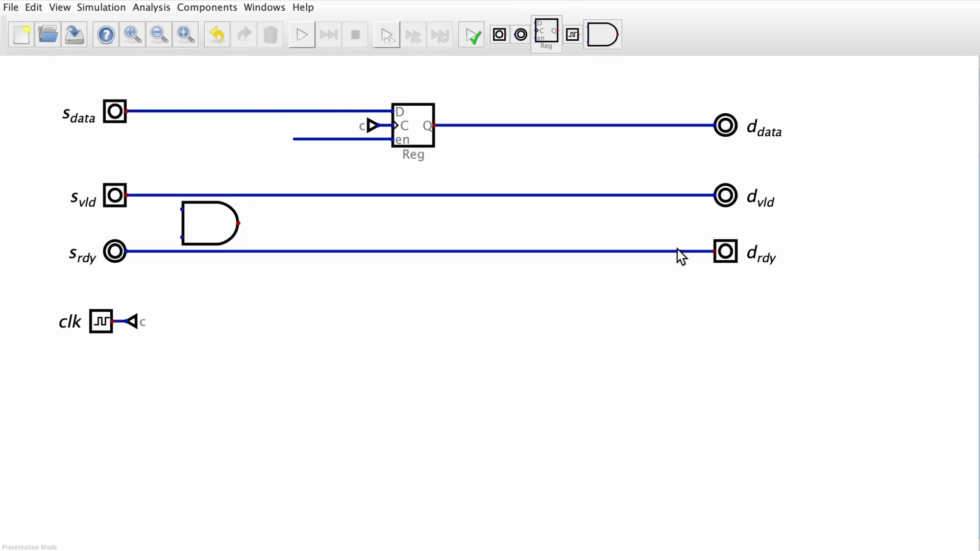
Wire s_vld and s_rdy into the And gate's inputs and its output to the register's en wire.
{"action": "left_click", "coordinate": [168, 196]}
{"action": "left_click", "coordinate": [238, 225]}
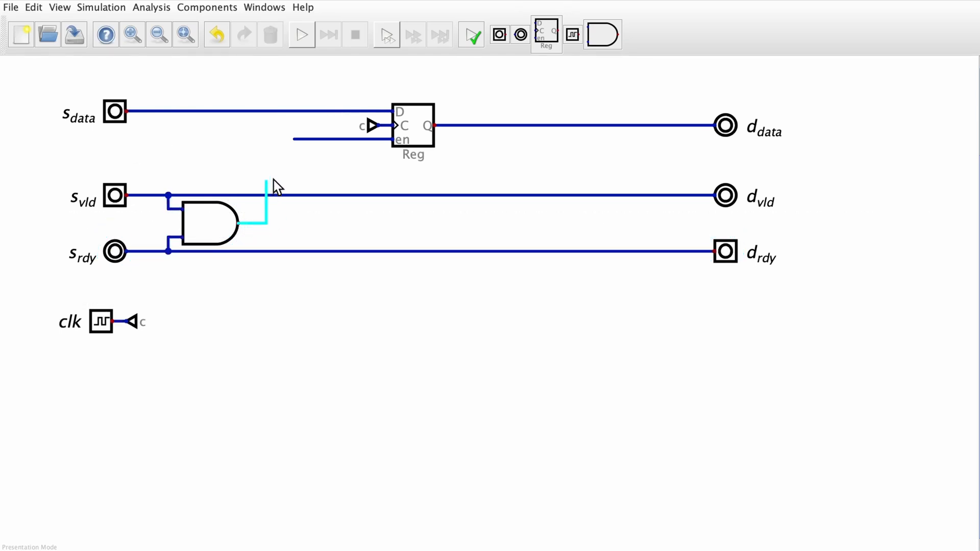
{"action": "left_click", "coordinate": [295, 139]}
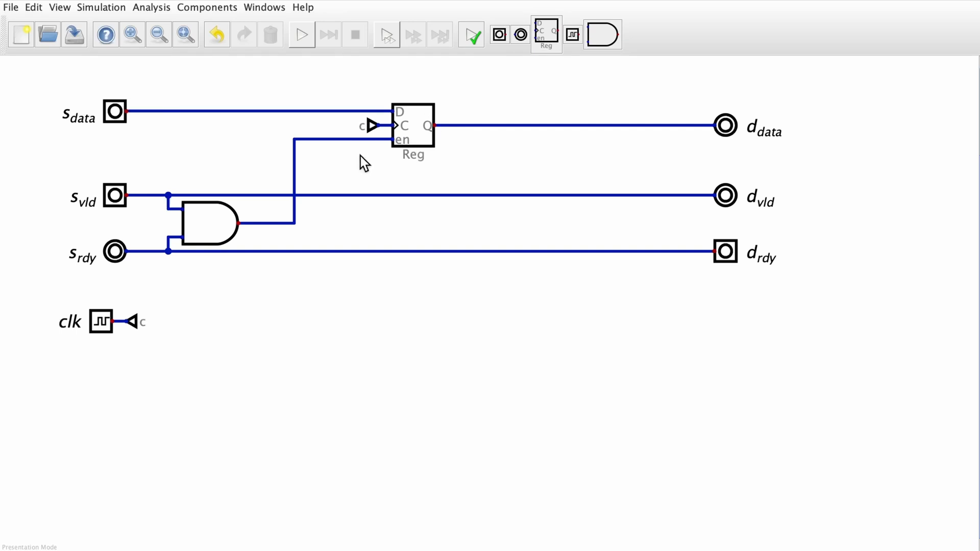
Start the simulation, set s_data and s_vld high, and switch d_rdy high and back low to test the register transfer.
{"action": "left_click", "coordinate": [300, 37]}
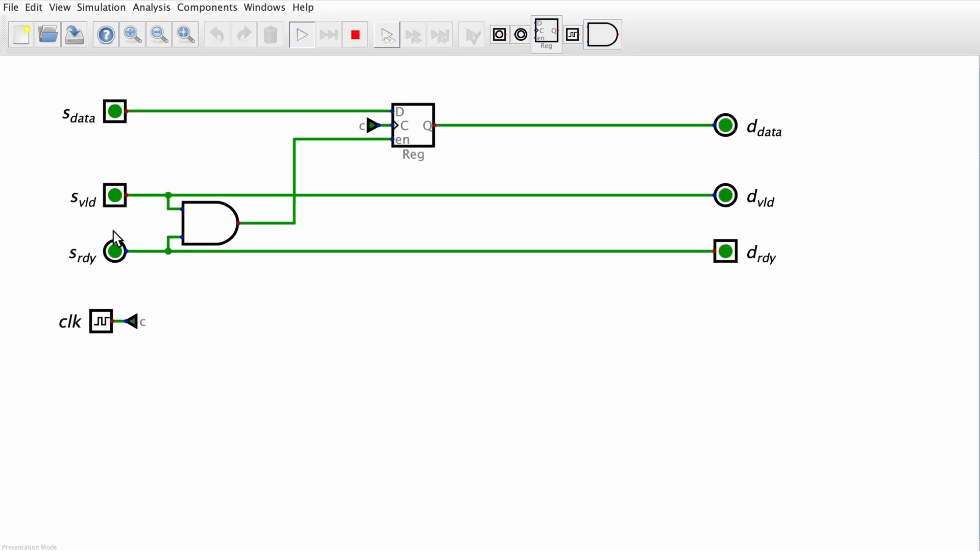
{"action": "left_click", "coordinate": [115, 112]}
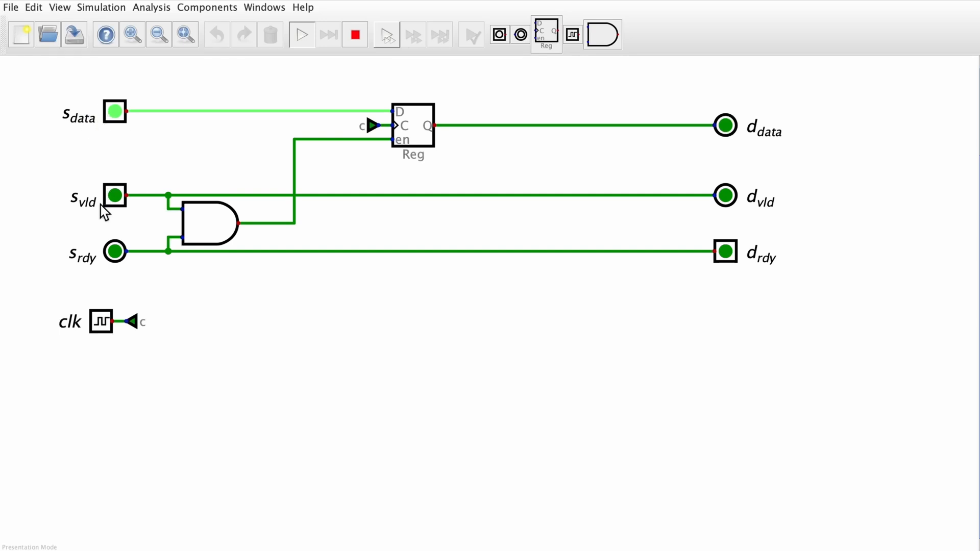
{"action": "left_click", "coordinate": [115, 197]}
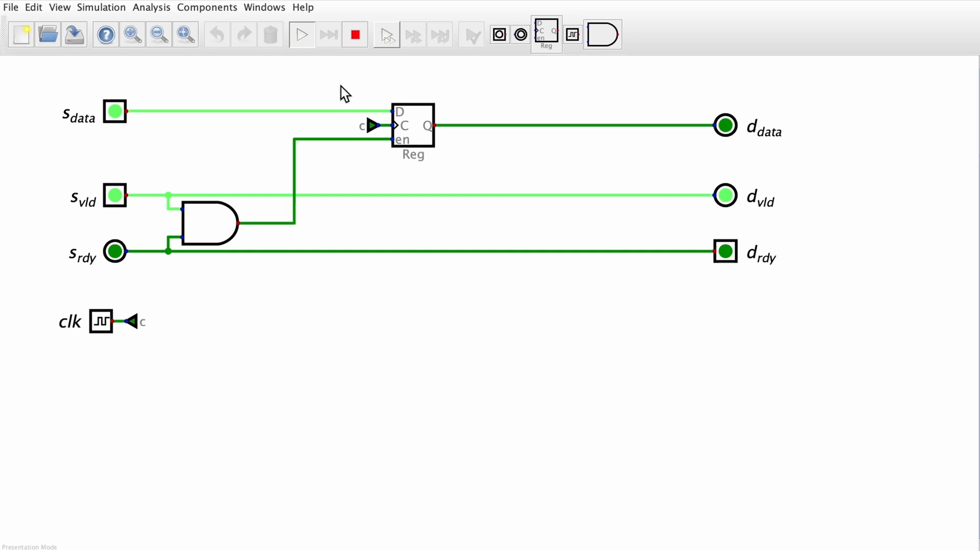
{"action": "scroll", "coordinate": [332, 93], "scroll_direction": "up", "scroll_amount": 2}
{"action": "scroll", "coordinate": [295, 145], "scroll_direction": "down", "scroll_amount": 1}
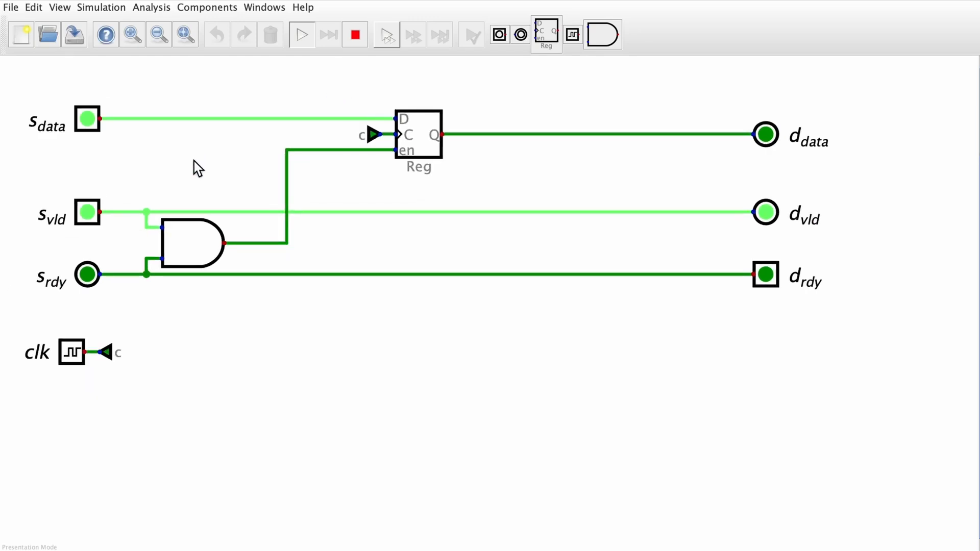
{"action": "left_click", "coordinate": [765, 276]}
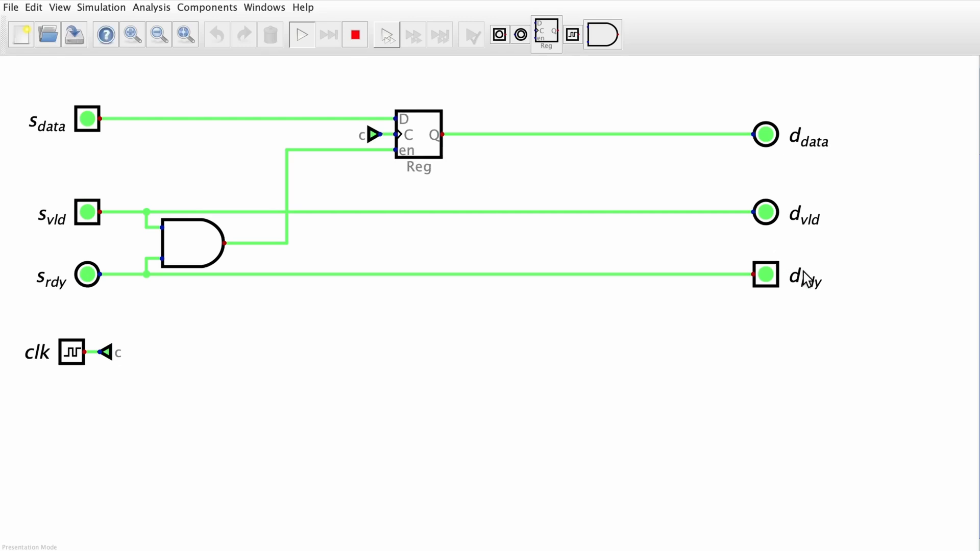
{"action": "left_click", "coordinate": [766, 275]}
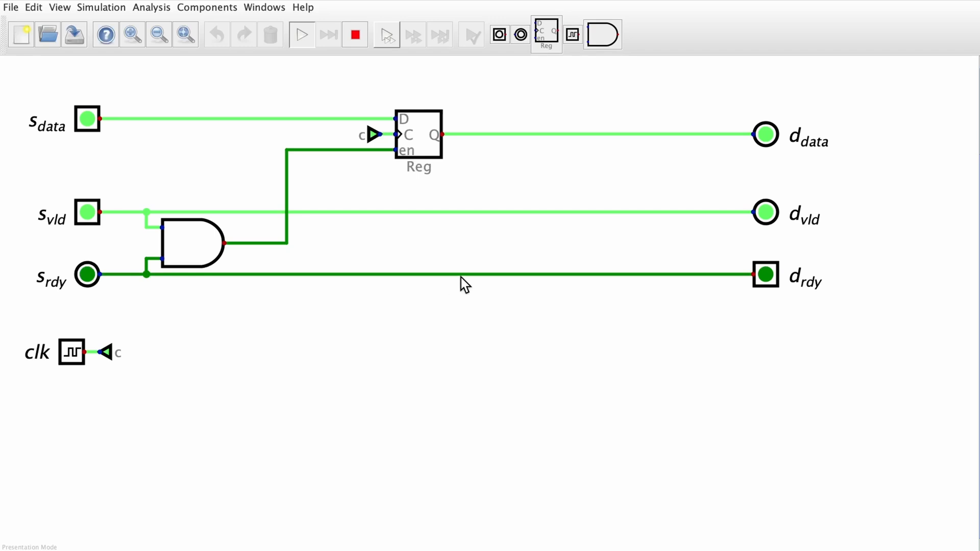
Test the handshake with s_data low, d_rdy high and s_vld switched low, and stop the simulation.
{"action": "left_click", "coordinate": [90, 121]}
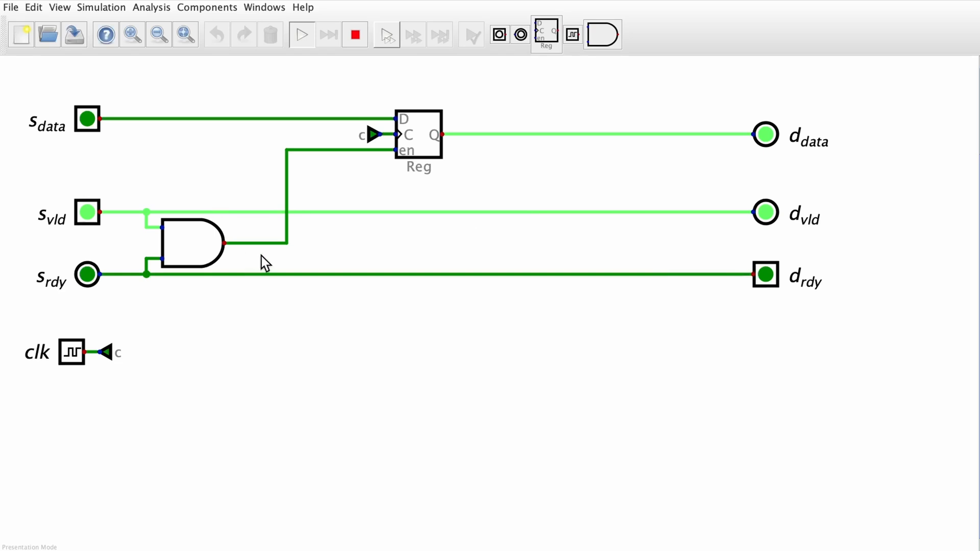
{"action": "left_click", "coordinate": [761, 278]}
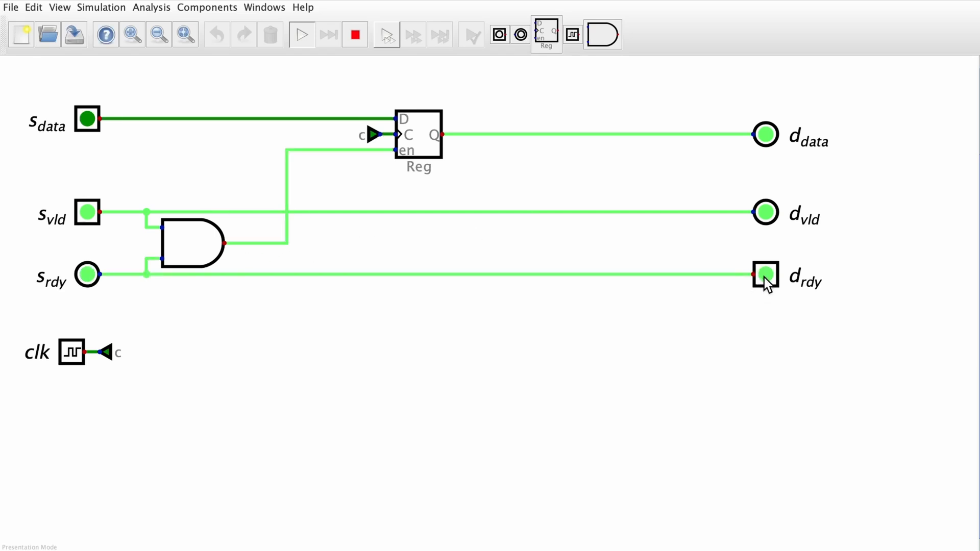
{"action": "left_click", "coordinate": [96, 214]}
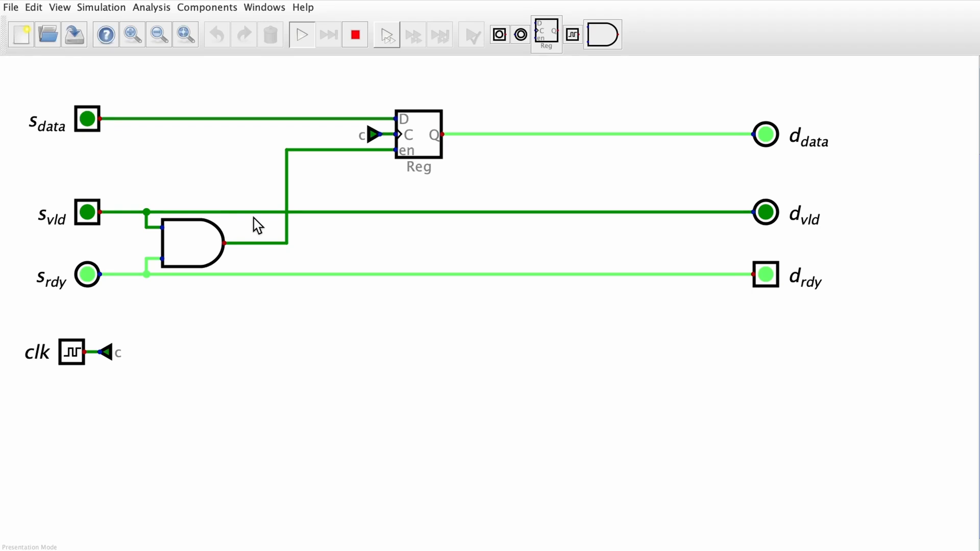
{"action": "left_click", "coordinate": [355, 35]}
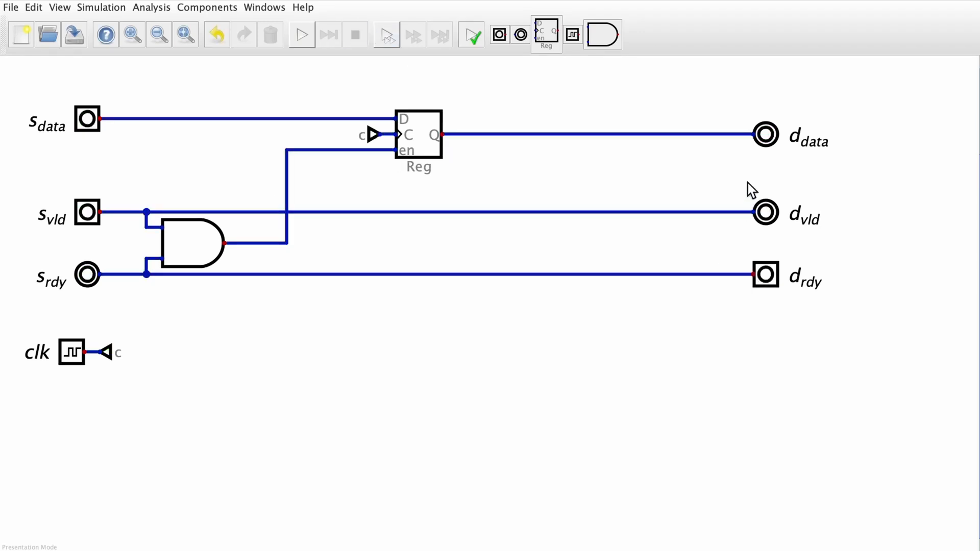
Shorten the s_vld wire so it no longer reaches d_vld and place a D-Flip-flop with its D input at the wire's end.
{"action": "left_click_drag", "start_coordinate": [725, 193], "coordinate": [384, 231]}
{"action": "left_click", "coordinate": [206, 6]}
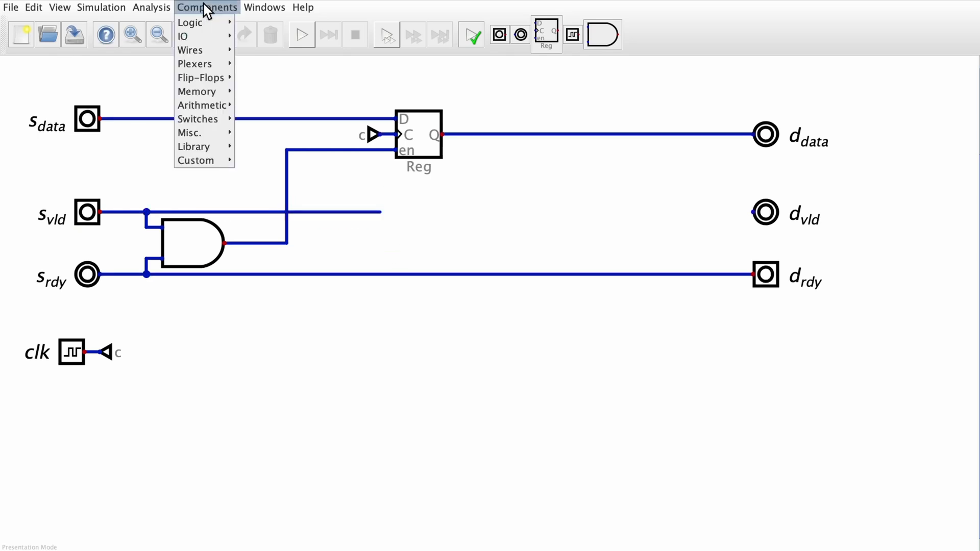
{"action": "mouse_move", "coordinate": [209, 81]}
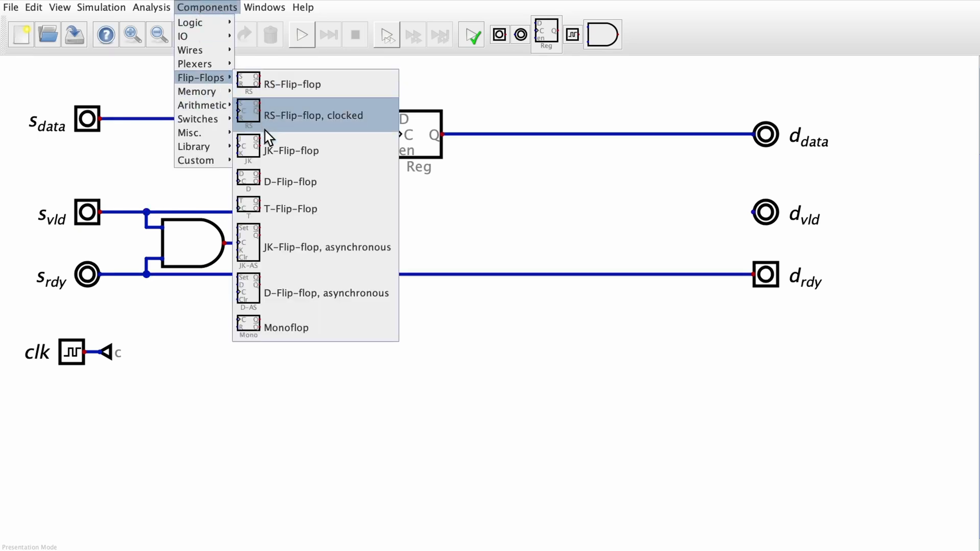
{"action": "left_click", "coordinate": [278, 181]}
{"action": "left_click", "coordinate": [433, 239]}
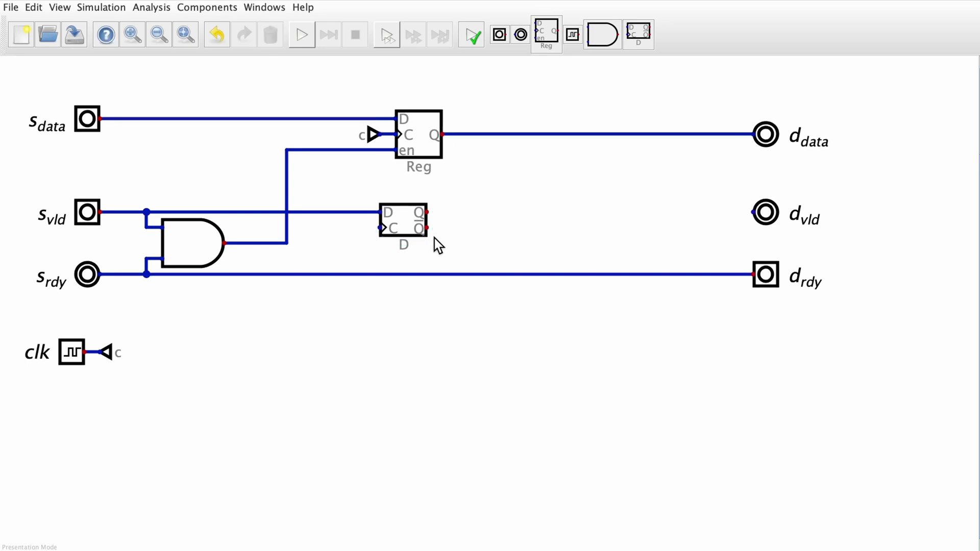
Copy the register's clock tunnel c onto the D flip-flop's C input.
{"action": "left_click_drag", "start_coordinate": [361, 124], "coordinate": [405, 144]}
{"action": "key", "text": "ctrl+c"}
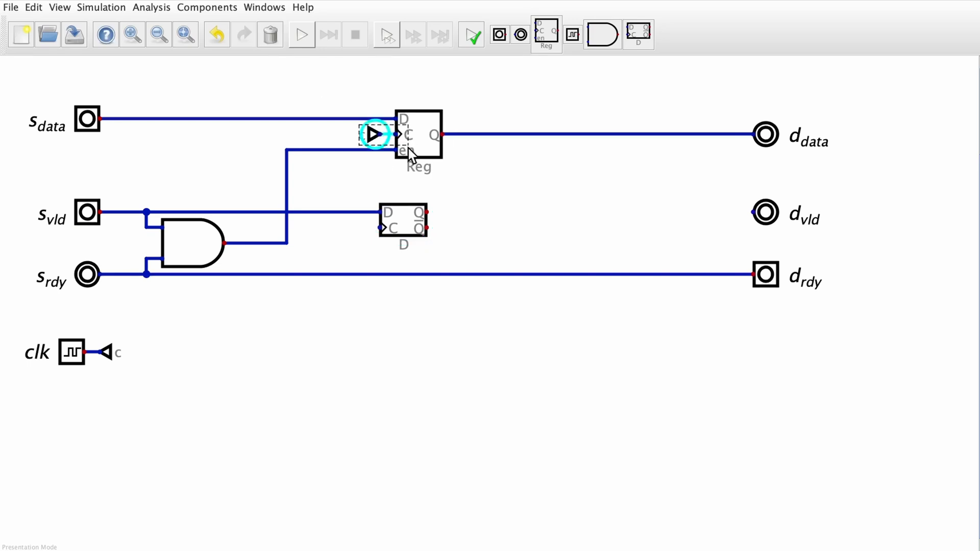
{"action": "key", "text": "ctrl+v"}
{"action": "left_click", "coordinate": [379, 228]}
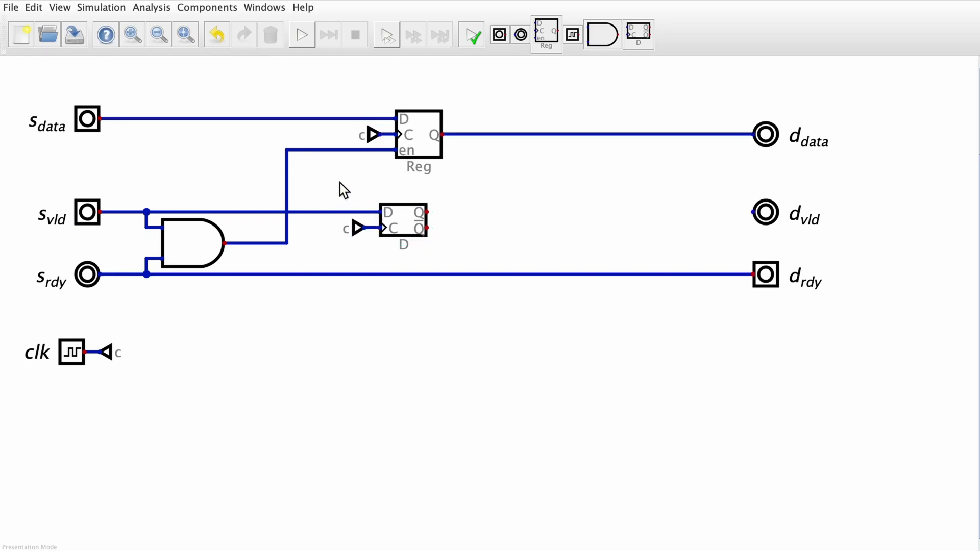
Shift the D flip-flop and its clock tunnel into line under the register and wire its Q output to d_vld.
{"action": "left_click_drag", "start_coordinate": [340, 182], "coordinate": [471, 263]}
{"action": "left_click", "coordinate": [470, 258]}
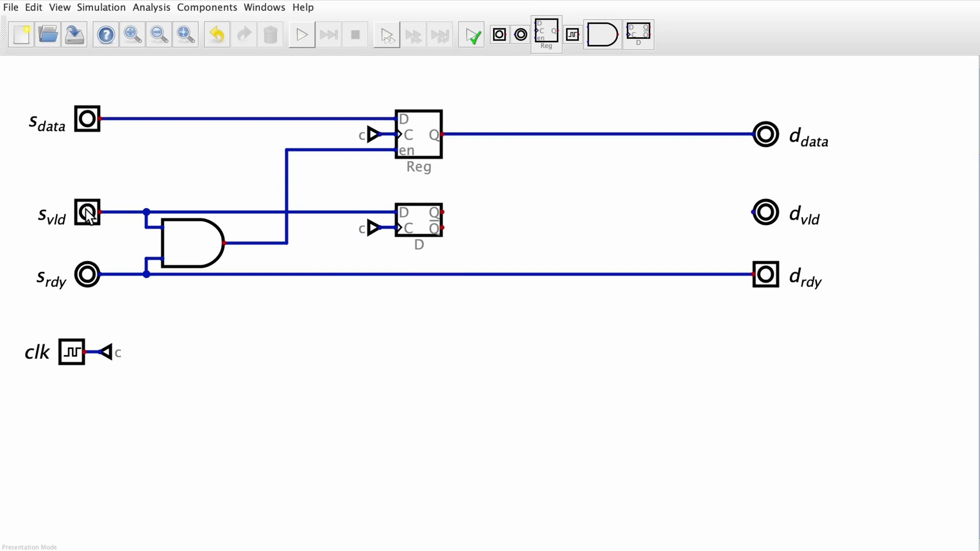
{"action": "left_click", "coordinate": [441, 213]}
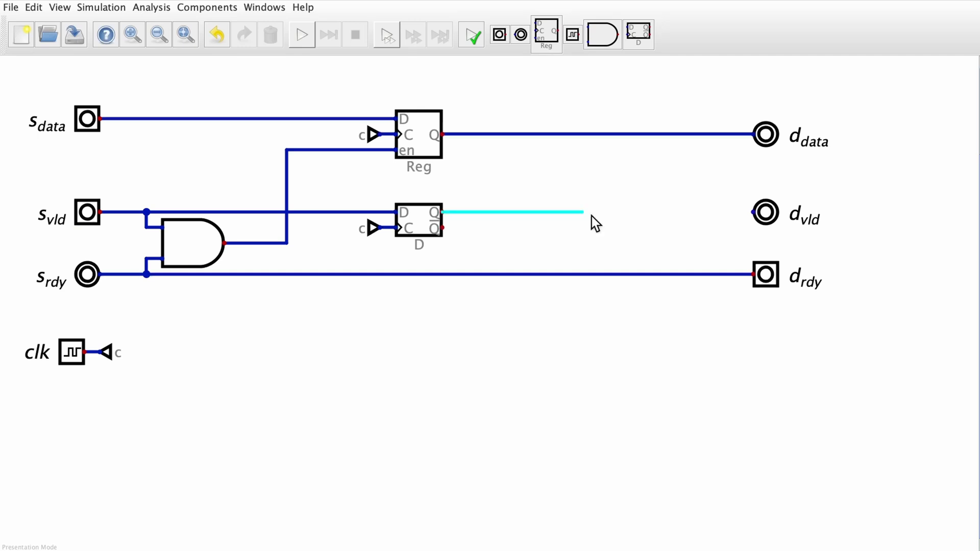
{"action": "left_click", "coordinate": [751, 217]}
Simulate the circuit with d_rdy high, switch s_vld high and back low to test the delayed valid signal, and stop the simulation.
{"action": "left_click", "coordinate": [302, 34]}
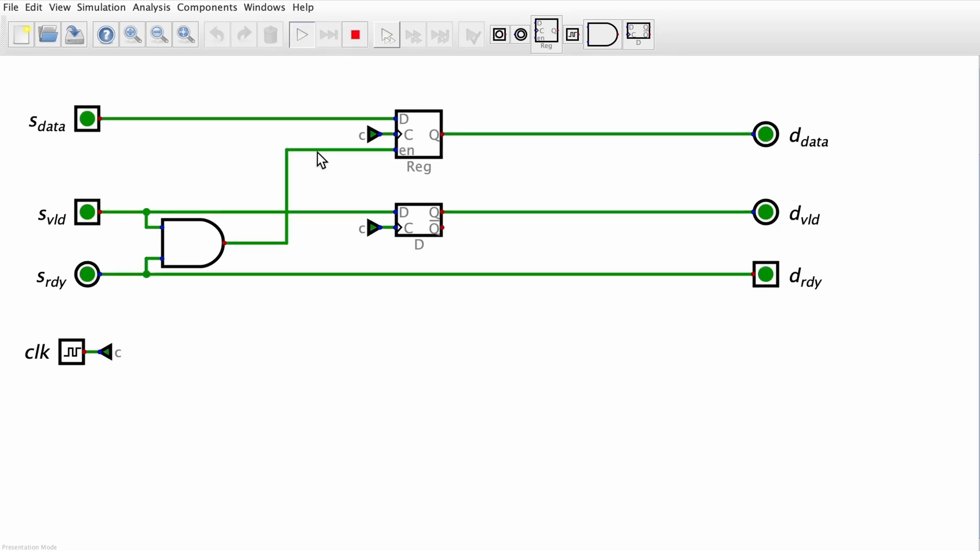
{"action": "left_click", "coordinate": [766, 275]}
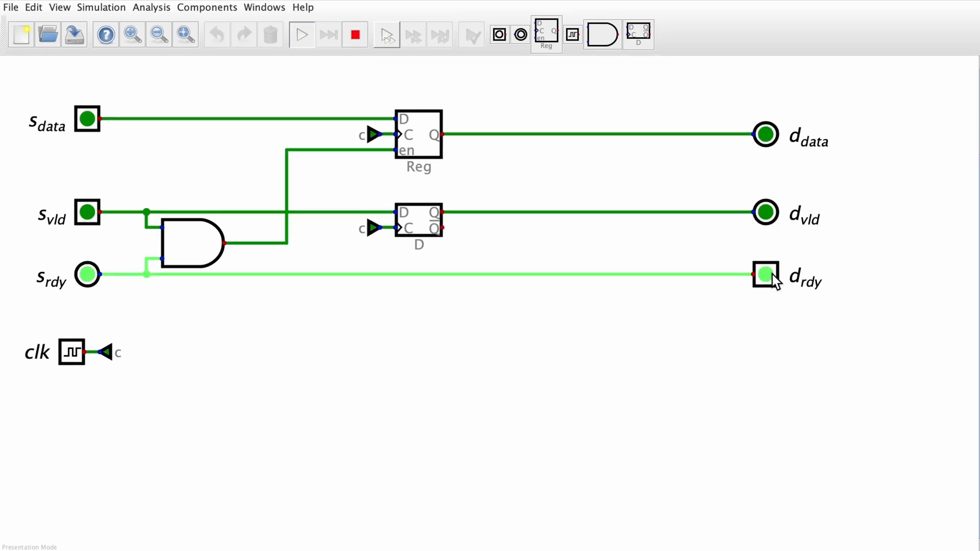
{"action": "double_click", "coordinate": [764, 279]}
{"action": "left_click", "coordinate": [85, 214]}
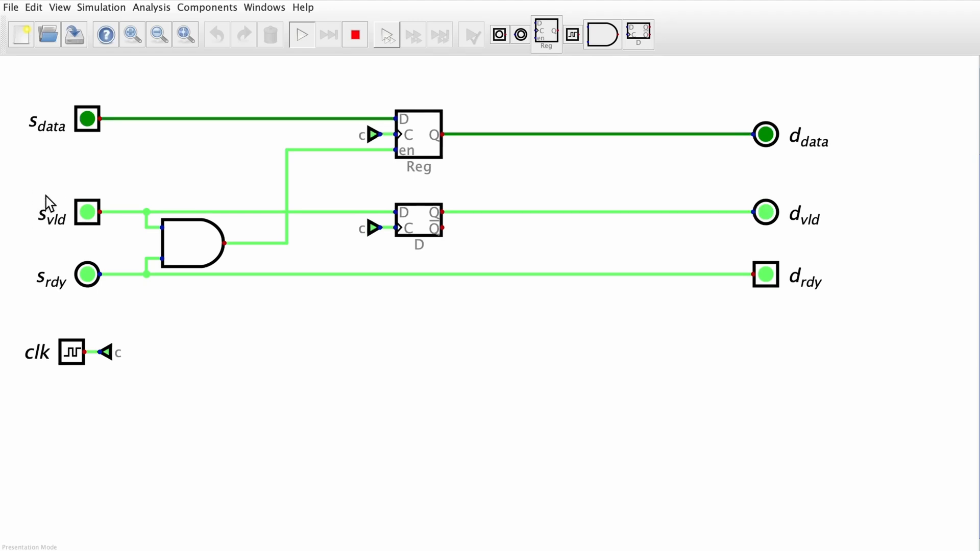
{"action": "left_click", "coordinate": [95, 219]}
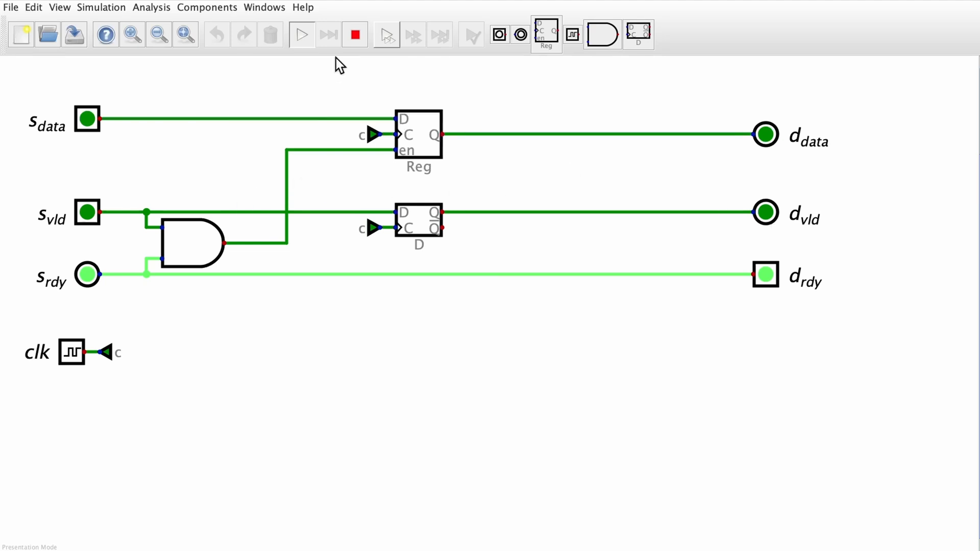
{"action": "left_click", "coordinate": [356, 34]}
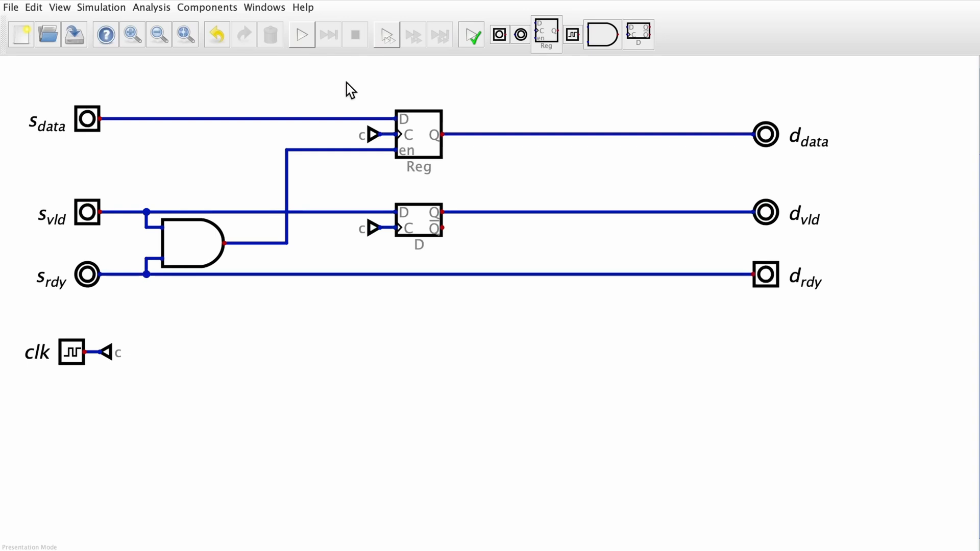
Move the register towards s_data, shorten the d_data wire and place a copy of the register with its clock tunnel in the gap.
{"action": "mouse_move", "coordinate": [336, 85]}
{"action": "left_mouse_down"}
{"action": "mouse_move", "coordinate": [460, 166]}
{"action": "mouse_move", "coordinate": [414, 174]}
{"action": "mouse_move", "coordinate": [392, 165]}
{"action": "left_mouse_up"}
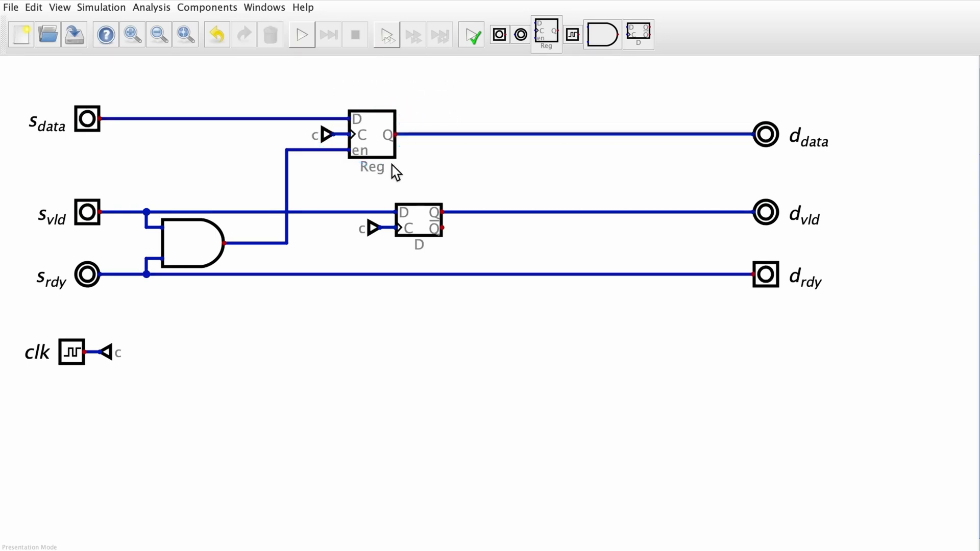
{"action": "left_click_drag", "start_coordinate": [389, 125], "coordinate": [656, 146]}
{"action": "left_click_drag", "start_coordinate": [320, 96], "coordinate": [469, 188]}
{"action": "key", "text": "ctrl+c"}
{"action": "key", "text": "ctrl+v"}
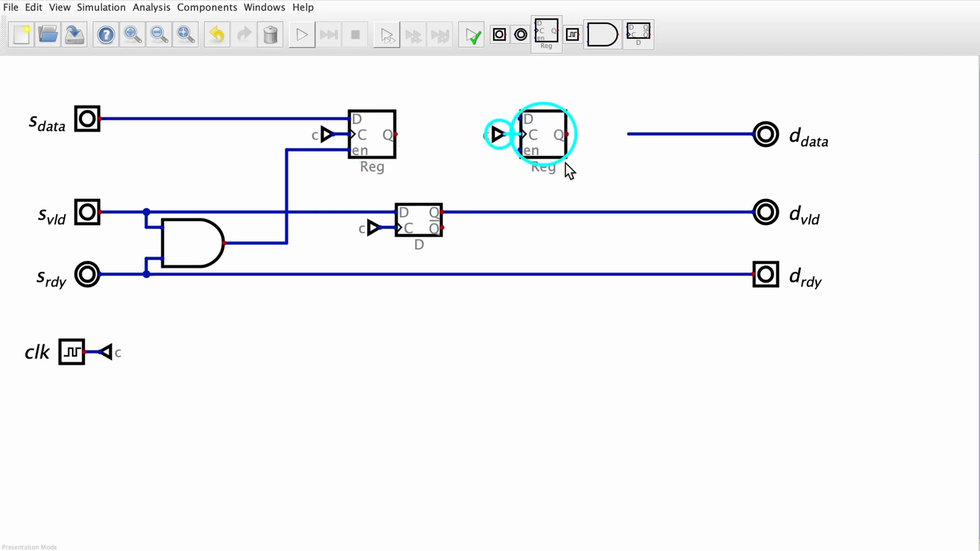
{"action": "left_click", "coordinate": [565, 163]}
Wire the first register's Q to the second's D and the second's Q to d_data, and add a wire stub at its en input.
{"action": "left_click", "coordinate": [567, 133]}
{"action": "left_click", "coordinate": [396, 133]}
{"action": "left_click", "coordinate": [427, 118]}
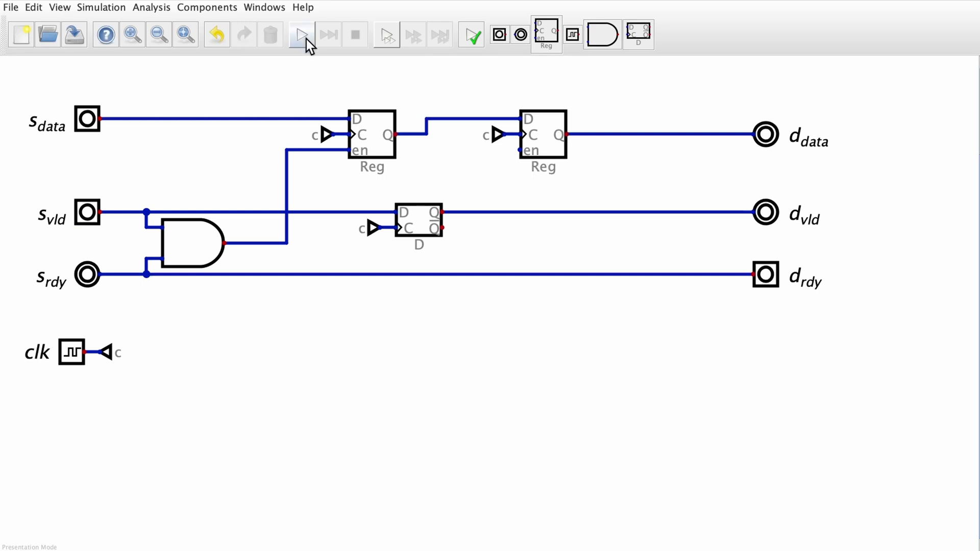
{"action": "left_click", "coordinate": [519, 150]}
Add a decoration Rectangle above the s_data line and label it "source".
{"action": "left_click", "coordinate": [207, 7]}
{"action": "mouse_move", "coordinate": [202, 23]}
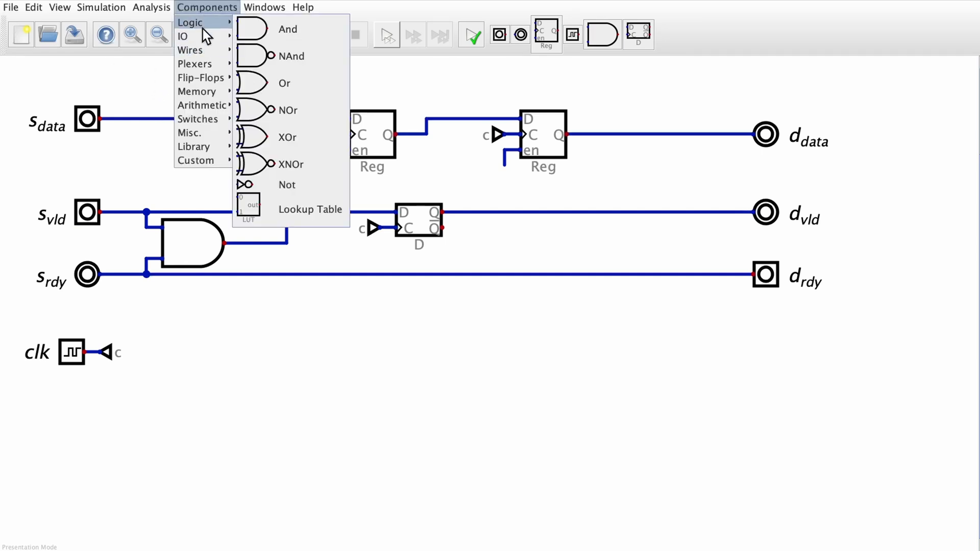
{"action": "mouse_move", "coordinate": [219, 134]}
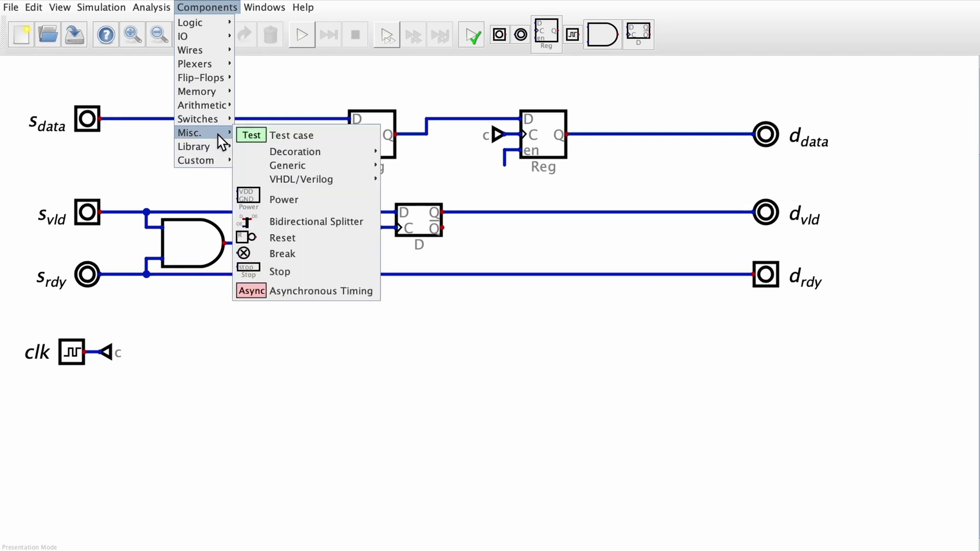
{"action": "mouse_move", "coordinate": [309, 161]}
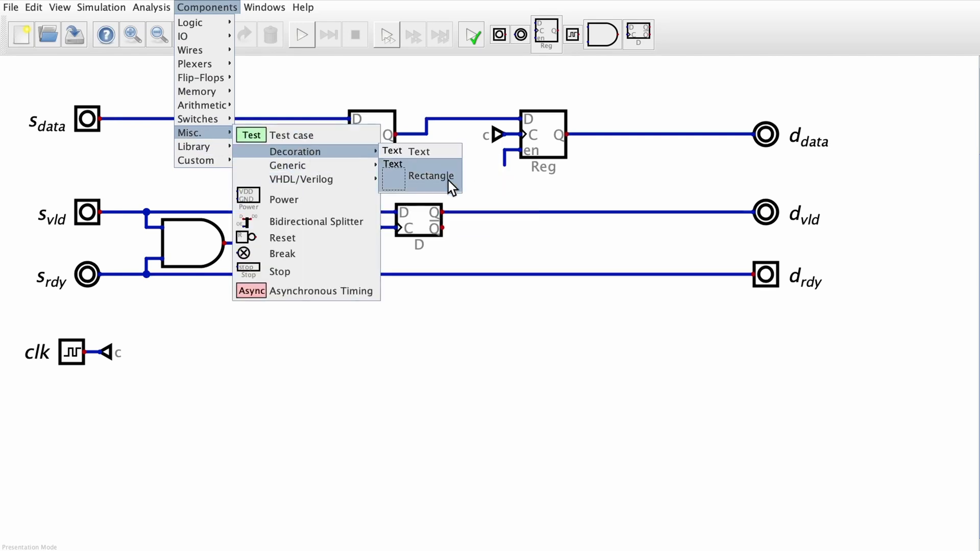
{"action": "left_click", "coordinate": [447, 178]}
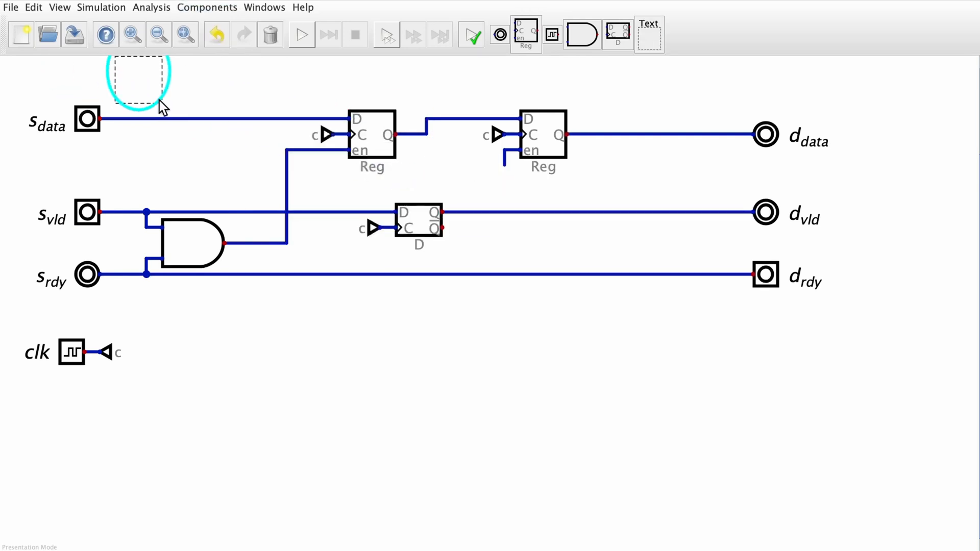
{"action": "left_click", "coordinate": [160, 100]}
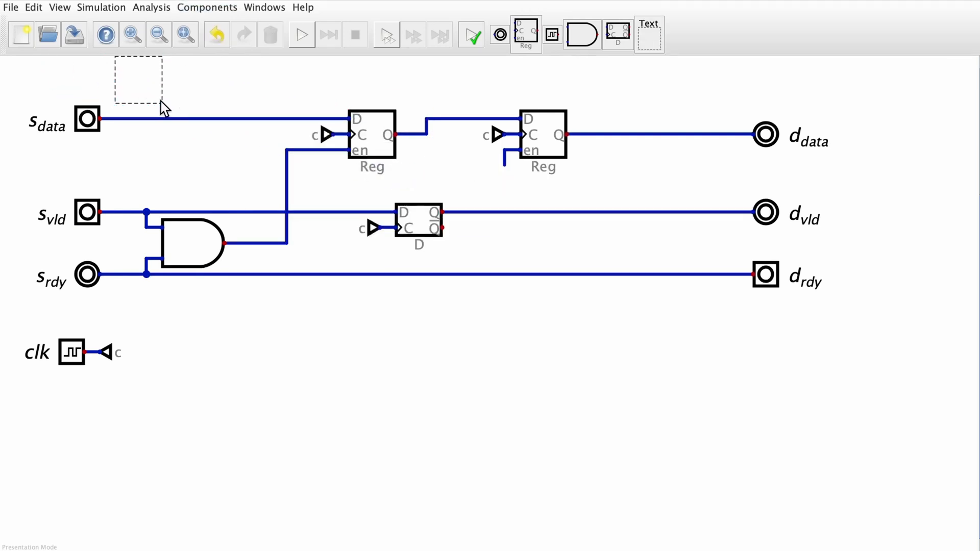
{"action": "right_click", "coordinate": [160, 102]}
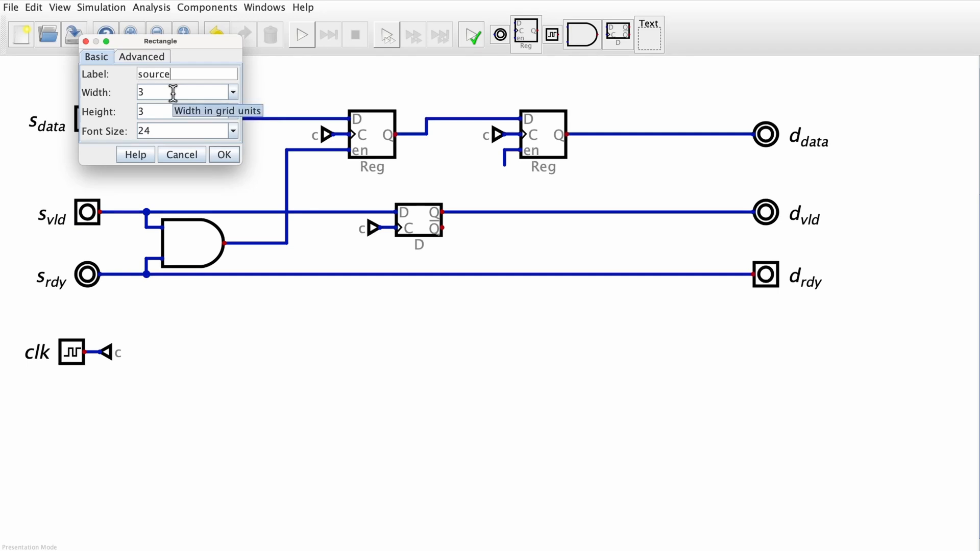
{"action": "key", "text": "Return"}
Resize and position the source rectangle to enclose the source inputs, the And gate, the first register and the clock.
{"action": "left_click_drag", "start_coordinate": [165, 100], "coordinate": [287, 414]}
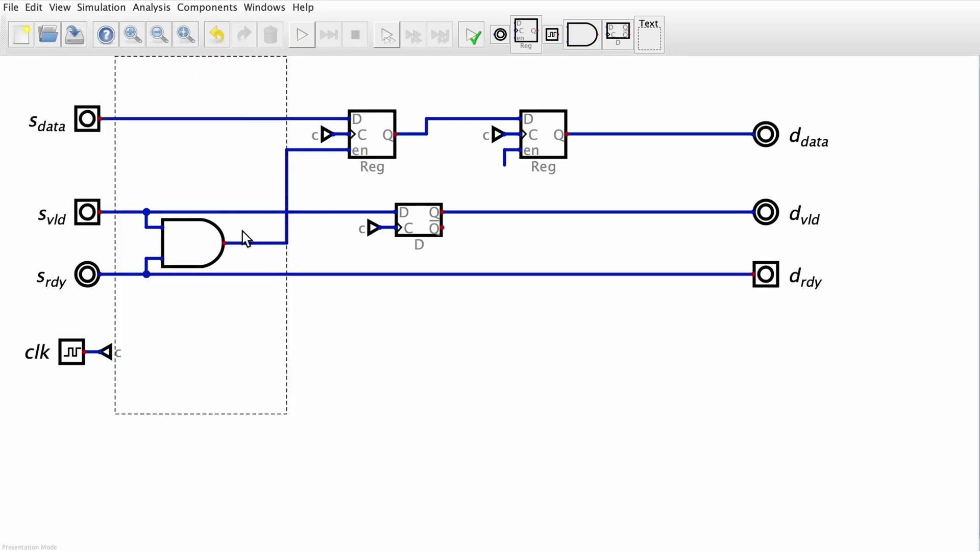
{"action": "scroll", "coordinate": [272, 141], "scroll_direction": "down", "scroll_amount": 2}
{"action": "left_click_drag", "start_coordinate": [144, 72], "coordinate": [70, 107]}
{"action": "left_click_drag", "start_coordinate": [282, 105], "coordinate": [370, 183]}
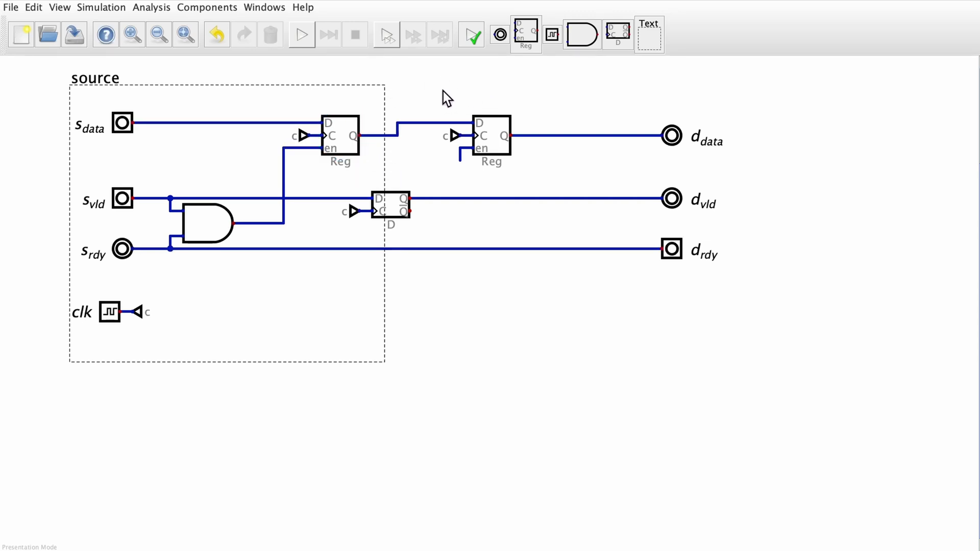
{"action": "left_click_drag", "start_coordinate": [386, 97], "coordinate": [372, 99]}
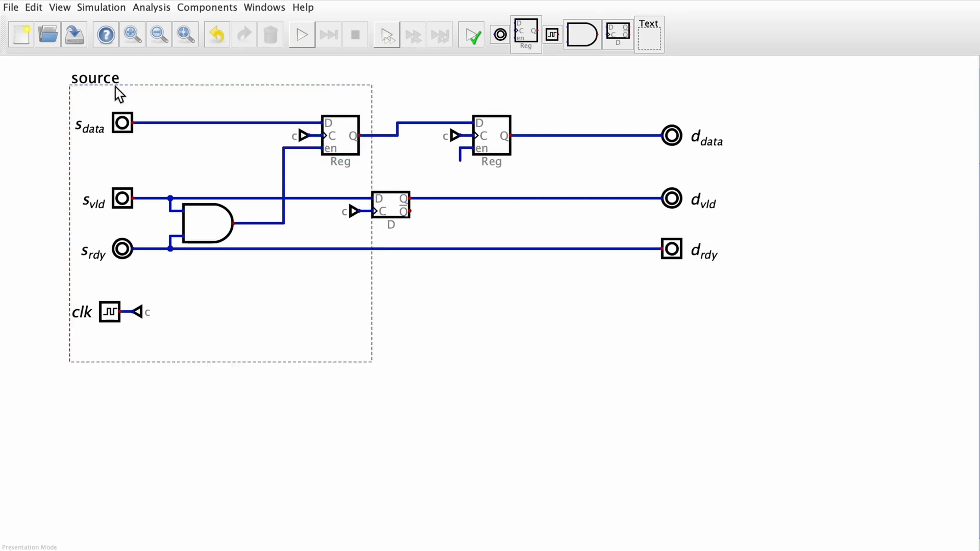
Copy the source rectangle around the second register and the destination pins, align its upper edge with the original and label it "destination".
{"action": "left_click", "coordinate": [114, 85]}
{"action": "key", "text": "ctrl+c"}
{"action": "key", "text": "ctrl+v"}
{"action": "left_click", "coordinate": [738, 376]}
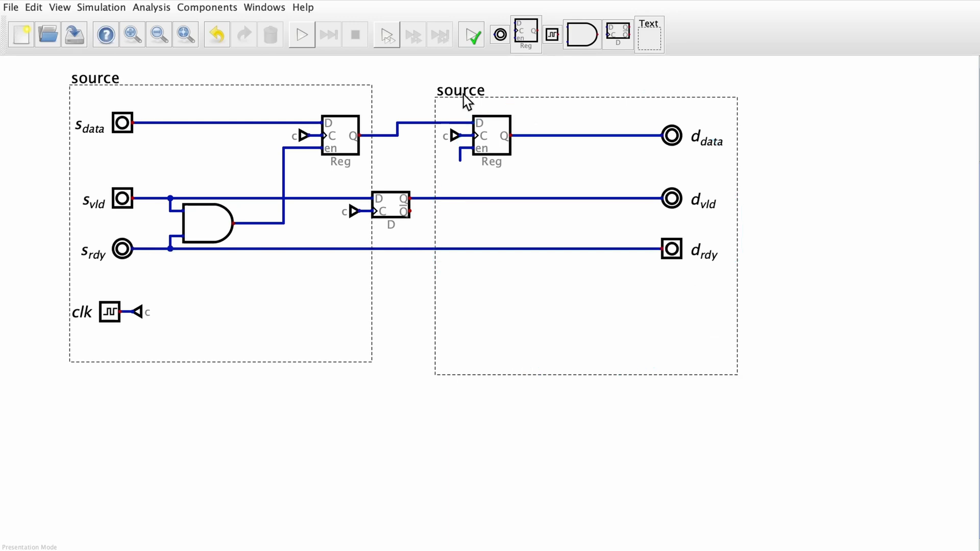
{"action": "left_click", "coordinate": [627, 96]}
{"action": "double_click", "coordinate": [462, 91]}
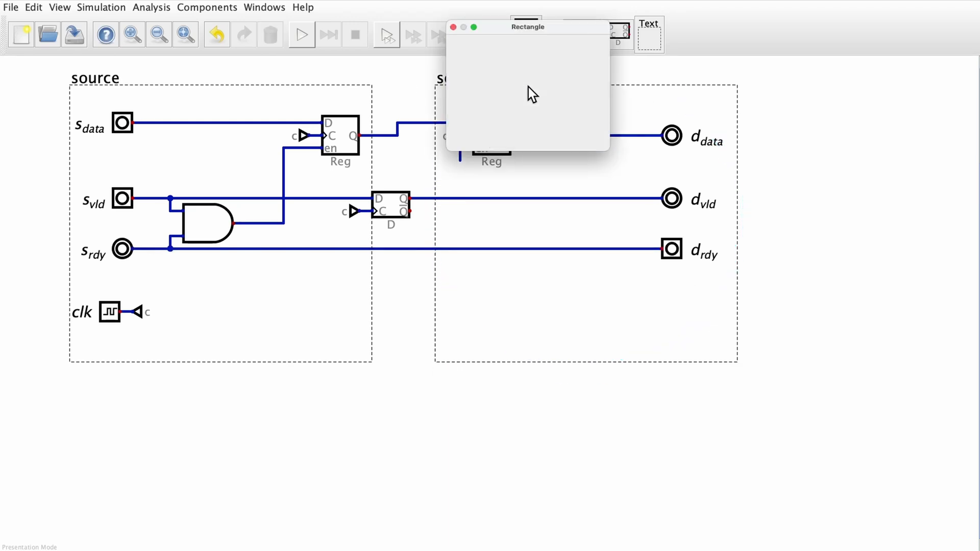
{"action": "type", "text": "destination"}
{"action": "key", "text": "Return"}
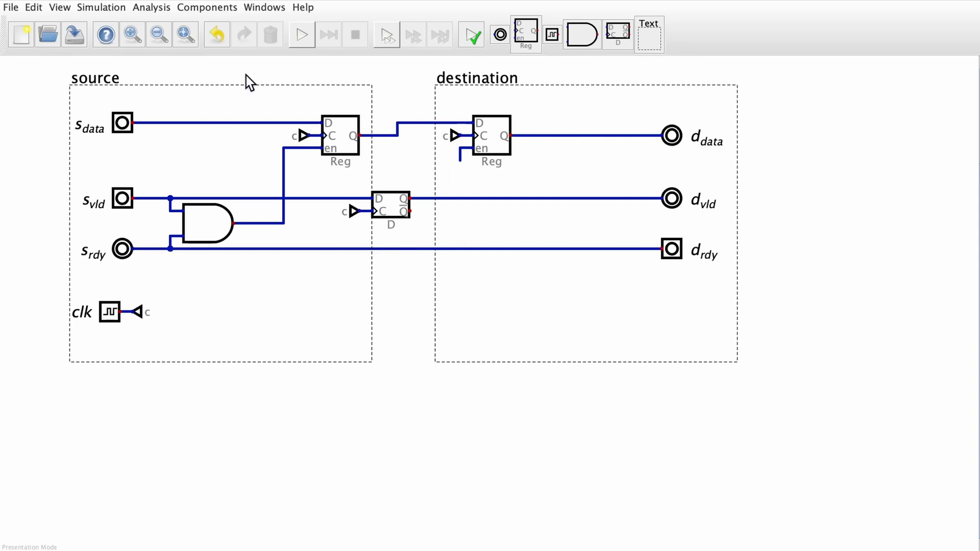
Fit the first register and D flip-flop inside the source box, and move the second register and the destination box's near edge towards d_data.
{"action": "left_click_drag", "start_coordinate": [246, 74], "coordinate": [366, 354]}
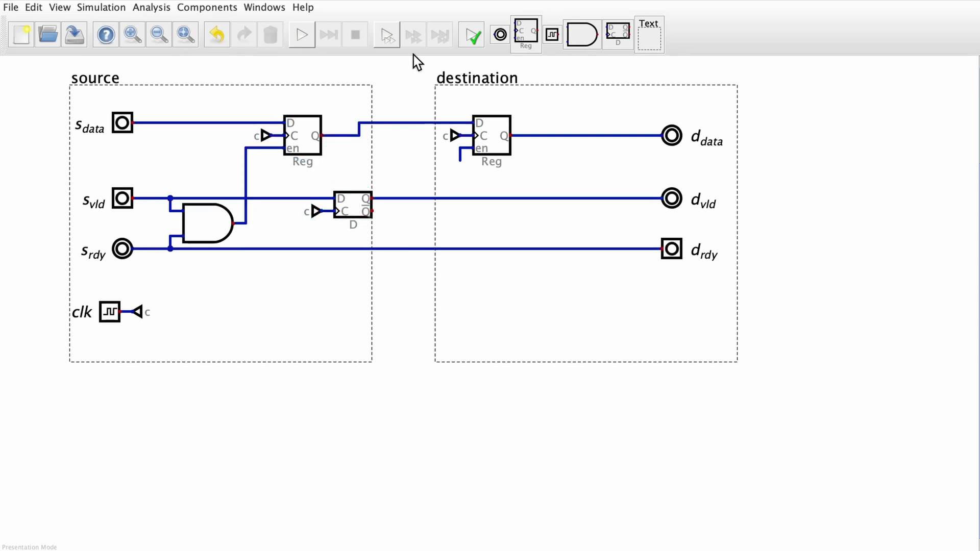
{"action": "left_click_drag", "start_coordinate": [440, 97], "coordinate": [591, 170]}
{"action": "left_click_drag", "start_coordinate": [439, 115], "coordinate": [495, 112]}
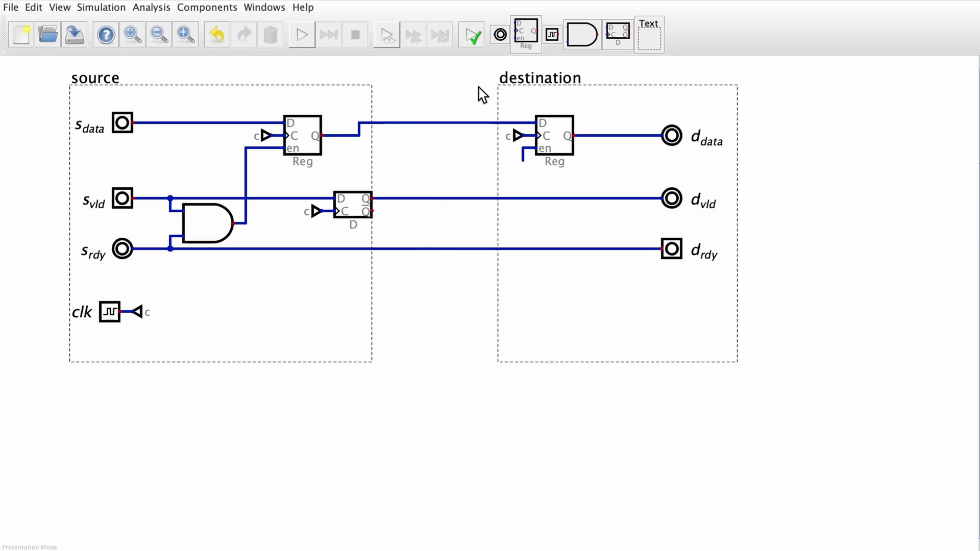
Add a third rectangle filling the gap between the source and destination boxes and label it "Computation".
{"action": "left_click", "coordinate": [648, 35]}
{"action": "left_click", "coordinate": [427, 122]}
{"action": "left_click_drag", "start_coordinate": [423, 106], "coordinate": [418, 362]}
{"action": "left_click_drag", "start_coordinate": [462, 327], "coordinate": [486, 313]}
{"action": "double_click", "coordinate": [413, 81]}
{"action": "type", "text": "Computation"}
{"action": "key", "text": "Return"}
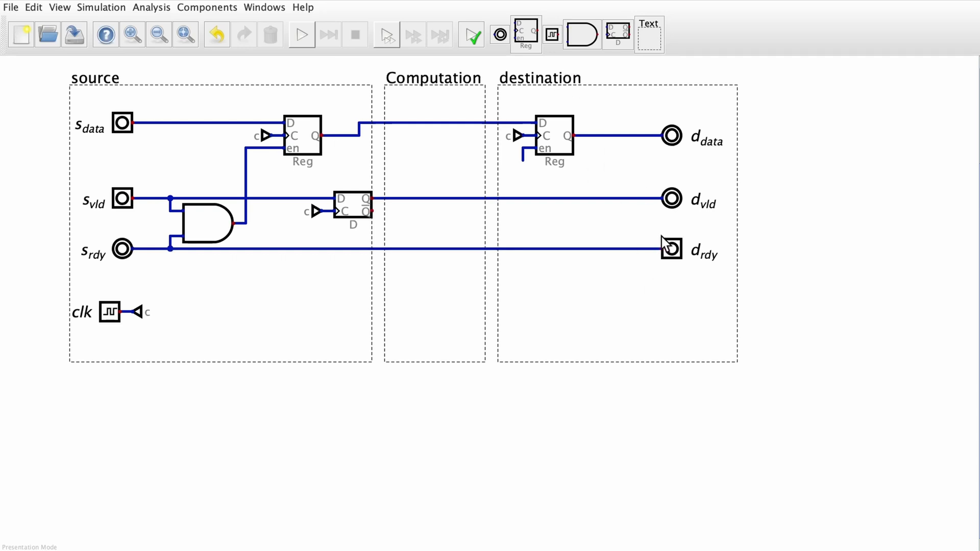
Place an And gate rotated by 180 degrees between the d_vld and d_rdy lines in the destination box.
{"action": "left_click", "coordinate": [585, 35]}
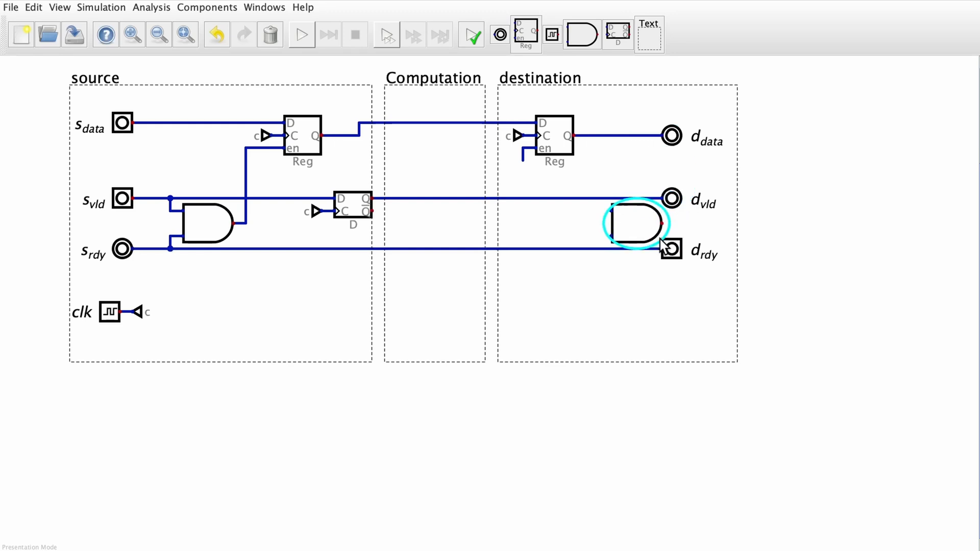
{"action": "key", "text": "r"}
{"action": "key", "text": "r"}
{"action": "left_click", "coordinate": [630, 234]}
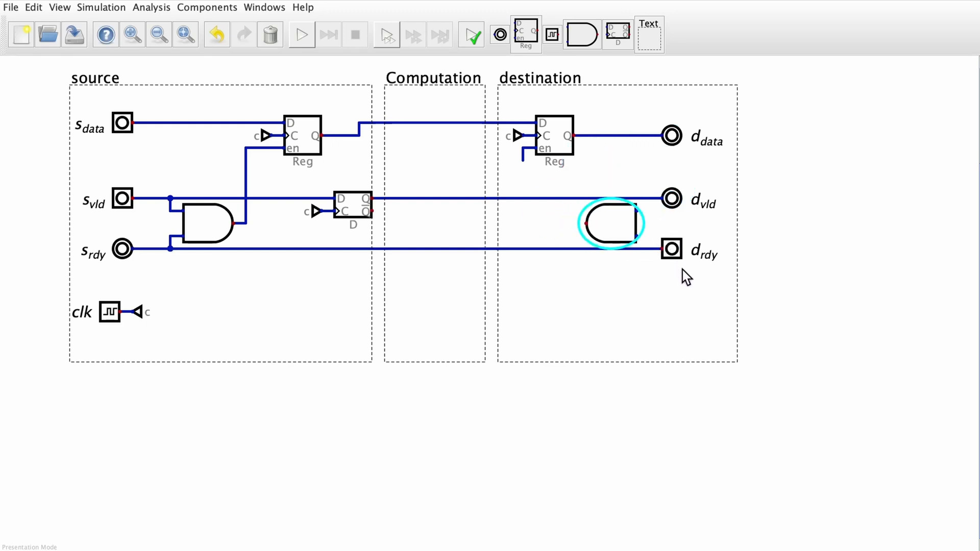
{"action": "left_click", "coordinate": [682, 269]}
Wire d_vld and d_rdy into the new And gate's inputs and its output to the second register's en wire.
{"action": "left_click", "coordinate": [648, 199]}
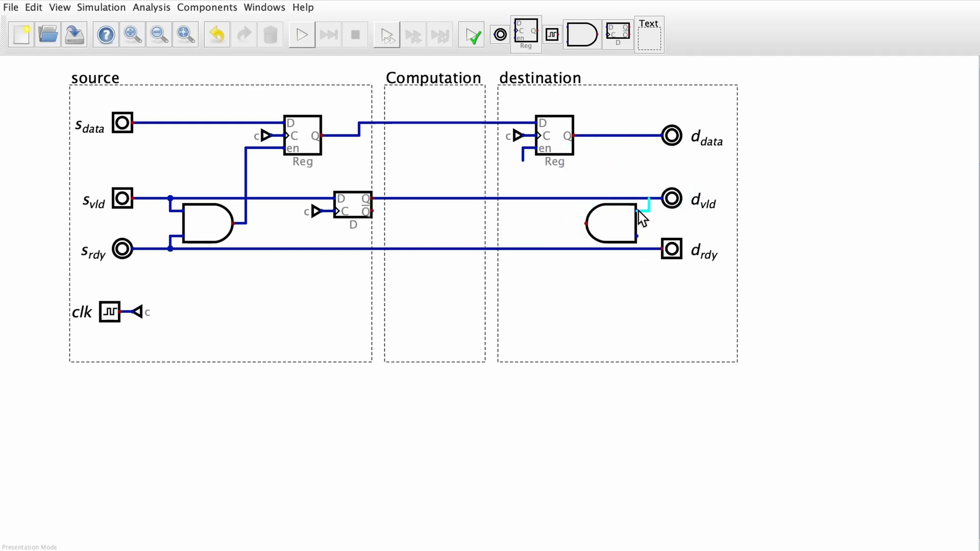
{"action": "left_click", "coordinate": [638, 210]}
{"action": "left_click", "coordinate": [638, 236]}
{"action": "left_click", "coordinate": [649, 248]}
{"action": "left_click", "coordinate": [586, 223]}
{"action": "left_click", "coordinate": [522, 160]}
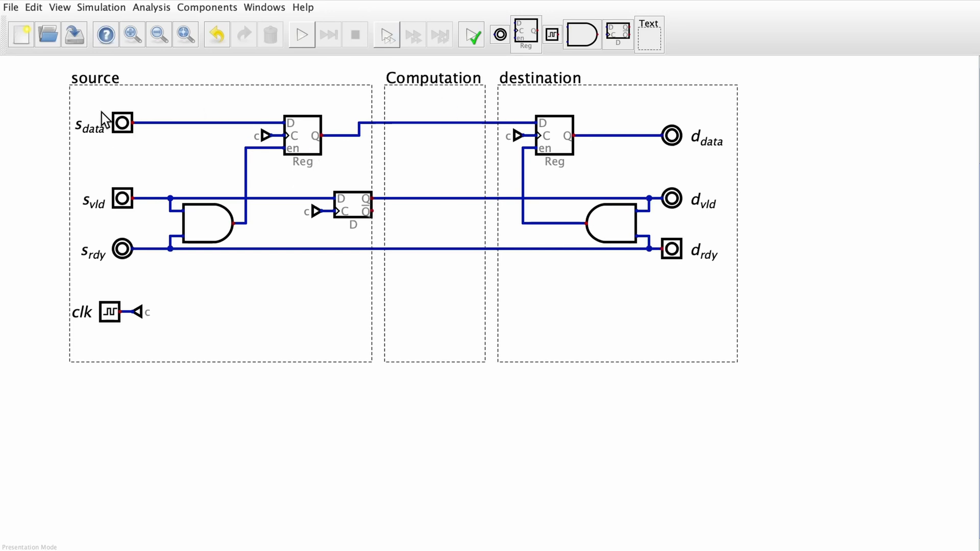
Set the data bits of the s_data and d_data ports and both registers to 2, and briefly run the simulation.
{"action": "left_click_drag", "start_coordinate": [93, 101], "coordinate": [711, 160]}
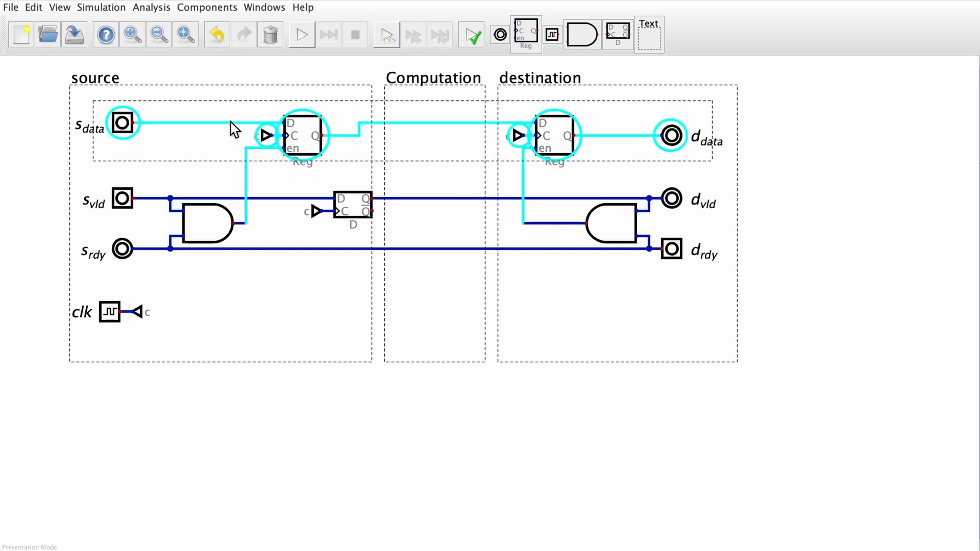
{"action": "right_click", "coordinate": [305, 138]}
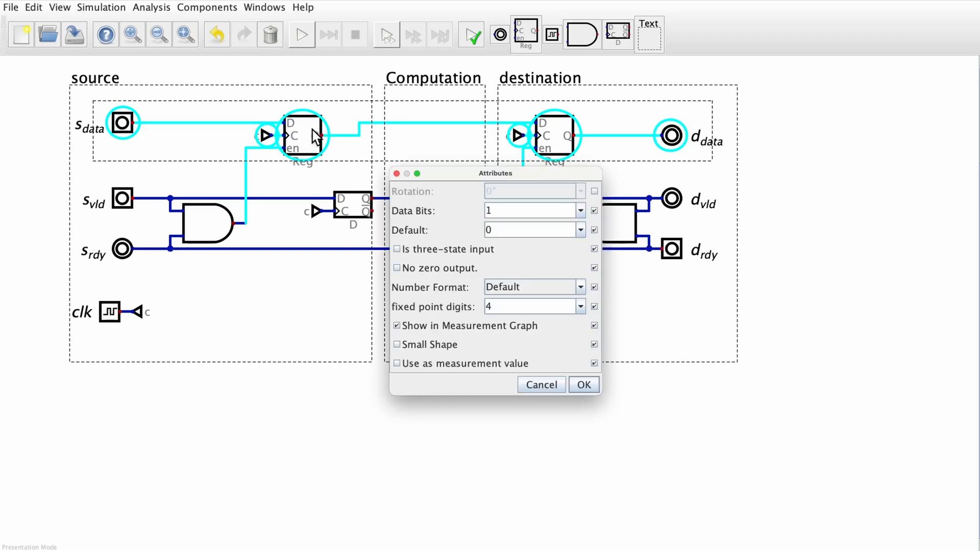
{"action": "left_click", "coordinate": [510, 211]}
{"action": "type", "text": "2"}
{"action": "left_click", "coordinate": [584, 385]}
{"action": "left_click", "coordinate": [301, 34]}
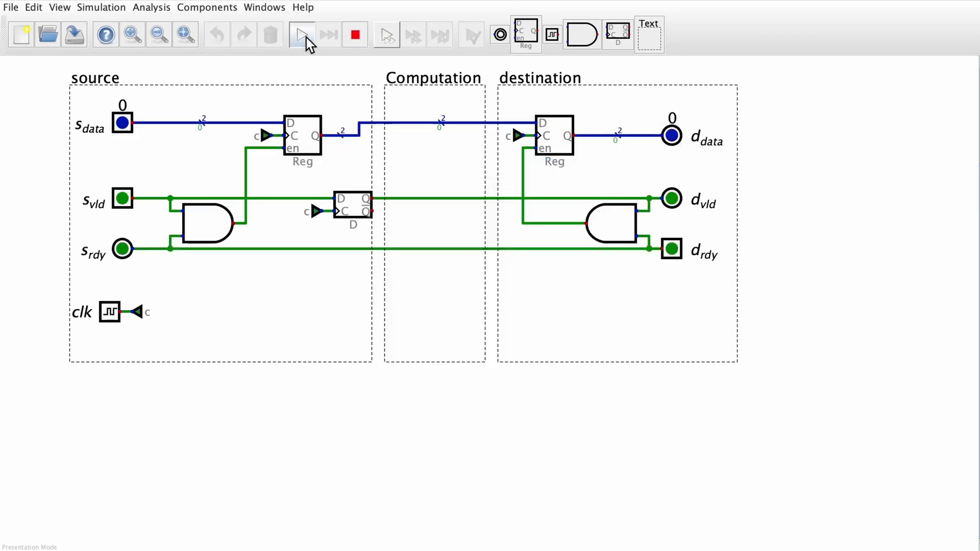
{"action": "left_click", "coordinate": [128, 124]}
{"action": "left_click", "coordinate": [356, 35]}
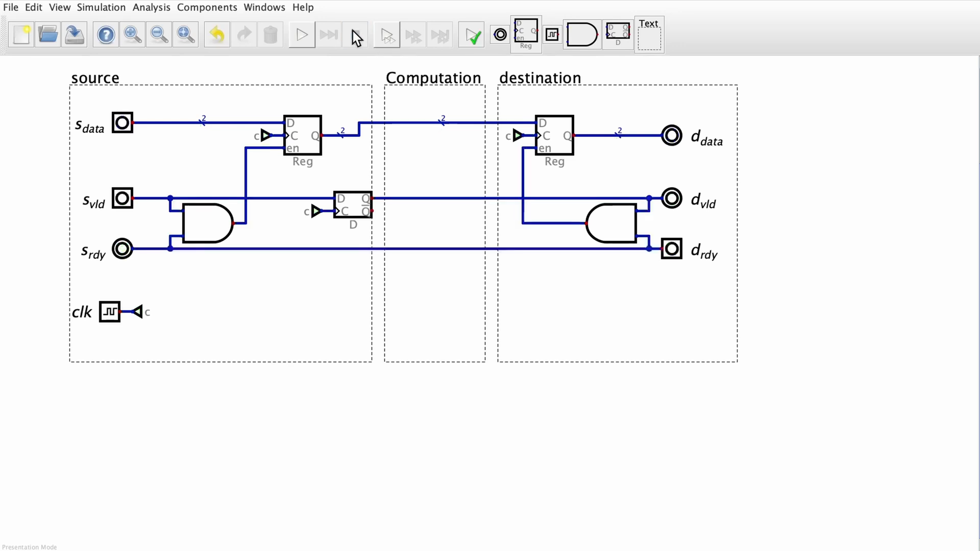
Add an output inside the Computation box, wire it to the data line, and try to start the simulation.
{"action": "left_click", "coordinate": [500, 34]}
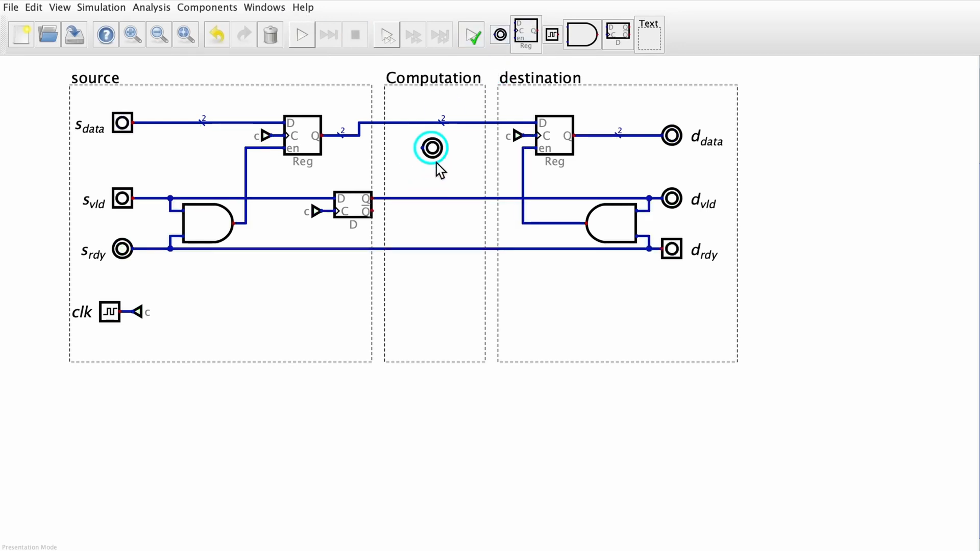
{"action": "left_click", "coordinate": [450, 175]}
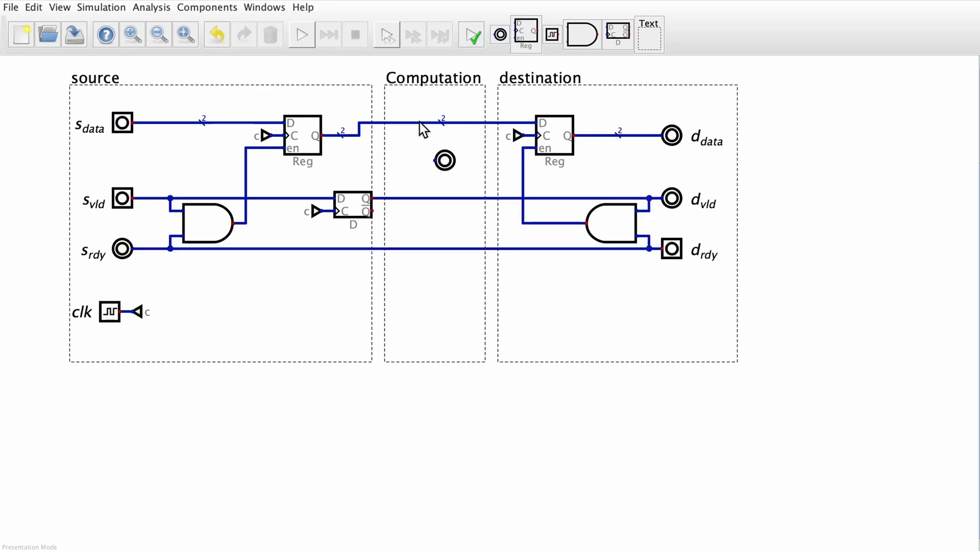
{"action": "left_click_drag", "start_coordinate": [423, 123], "coordinate": [435, 160]}
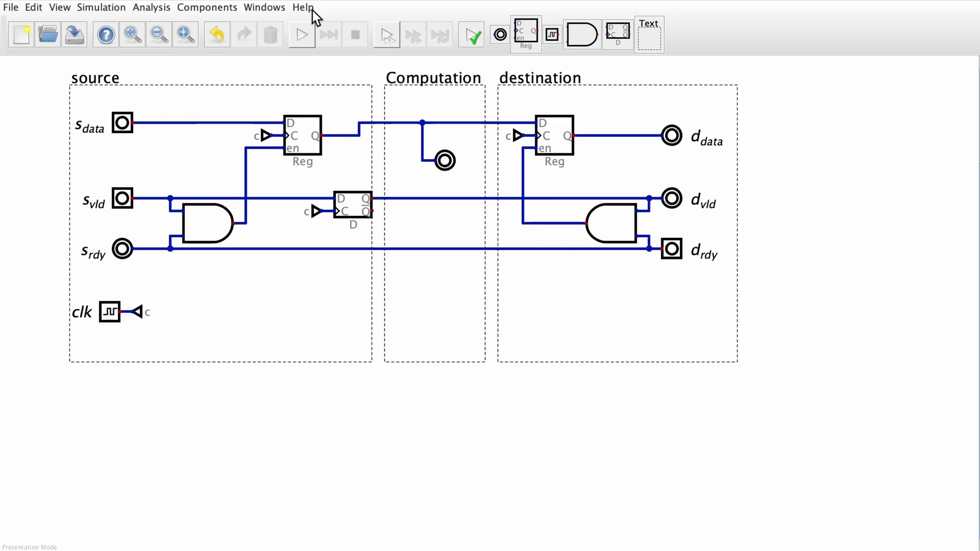
{"action": "left_click", "coordinate": [302, 35]}
{"action": "left_click", "coordinate": [603, 318]}
Set the data bits of the output in the Computation box to 2.
{"action": "right_click", "coordinate": [445, 161]}
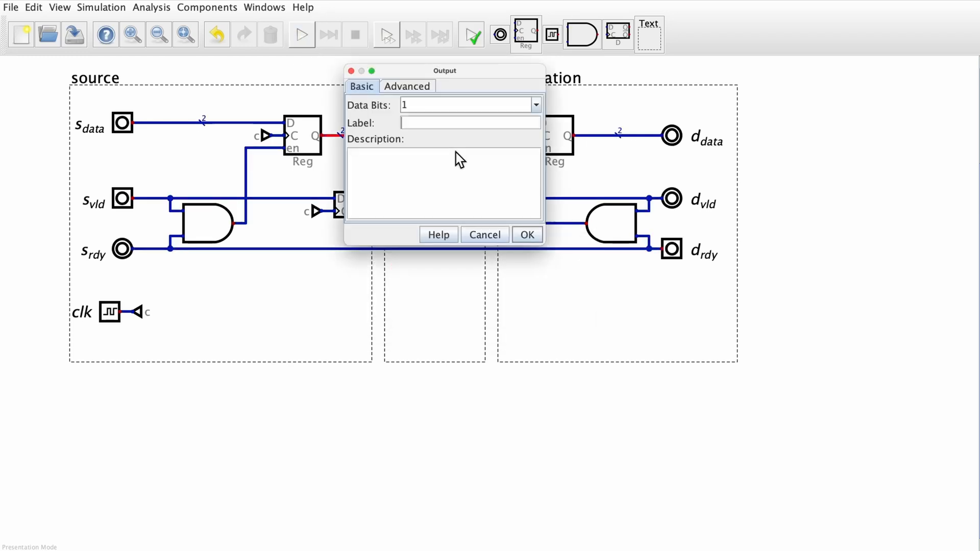
{"action": "left_click_drag", "start_coordinate": [433, 107], "coordinate": [354, 95]}
{"action": "type", "text": "2"}
{"action": "left_click", "coordinate": [519, 236]}
Start the simulation, set s_data to 1 and switch s_vld on.
{"action": "left_click", "coordinate": [303, 37]}
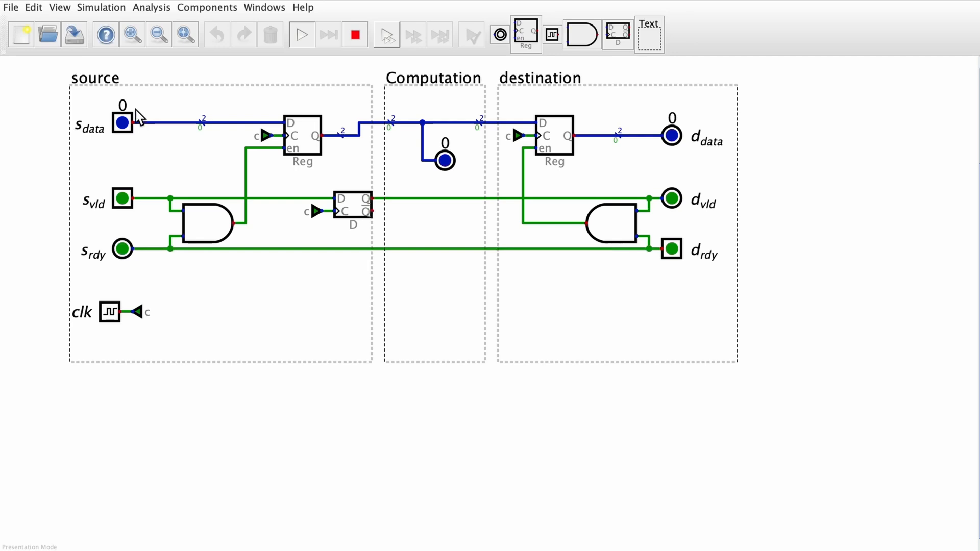
{"action": "left_click", "coordinate": [122, 123]}
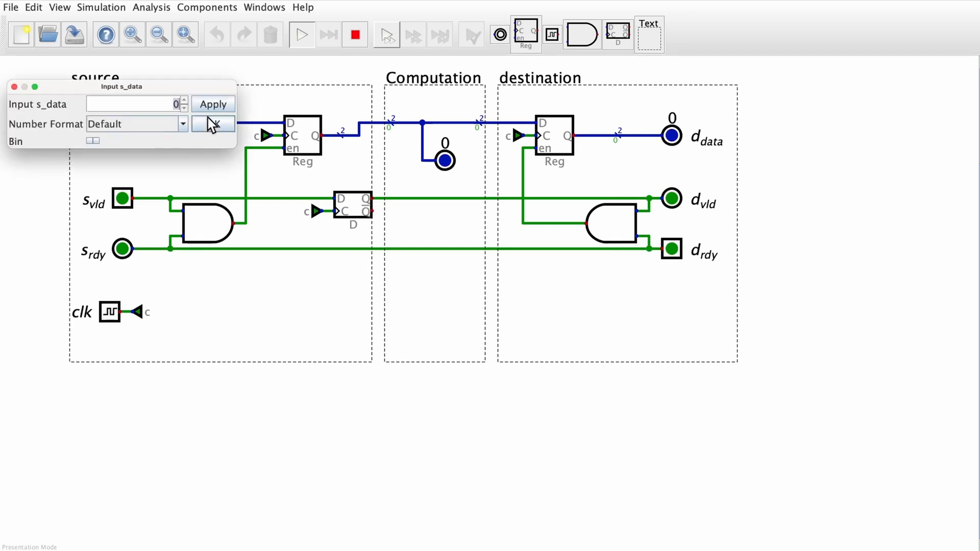
{"action": "left_click", "coordinate": [184, 102]}
{"action": "left_click", "coordinate": [212, 125]}
{"action": "left_click", "coordinate": [122, 198]}
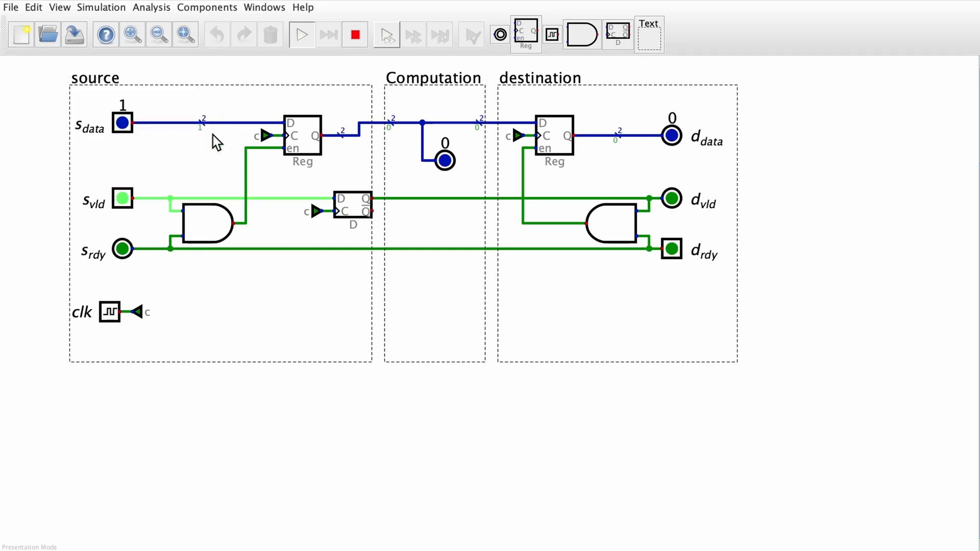
Switch d_rdy on and s_vld off to pass the data through, and stop the simulation.
{"action": "left_click", "coordinate": [672, 250]}
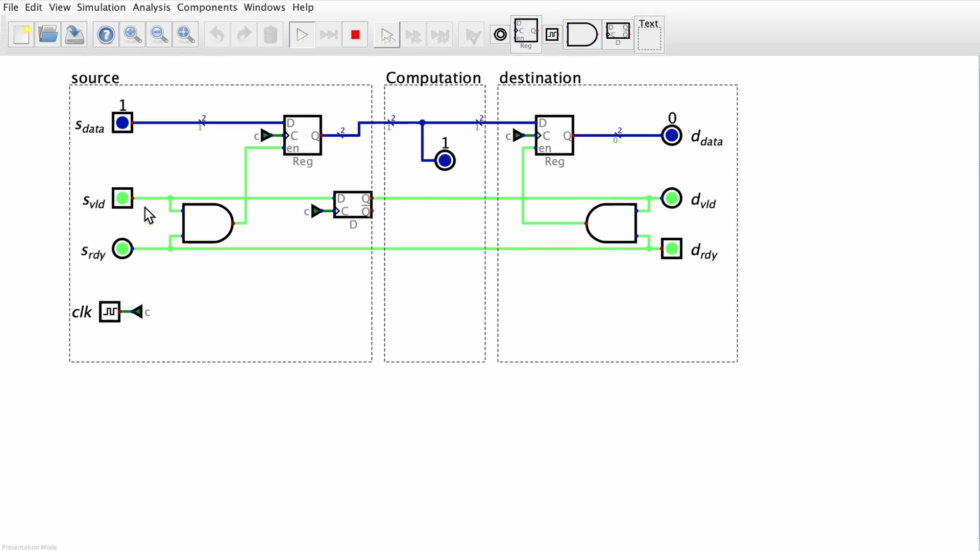
{"action": "left_click", "coordinate": [125, 200]}
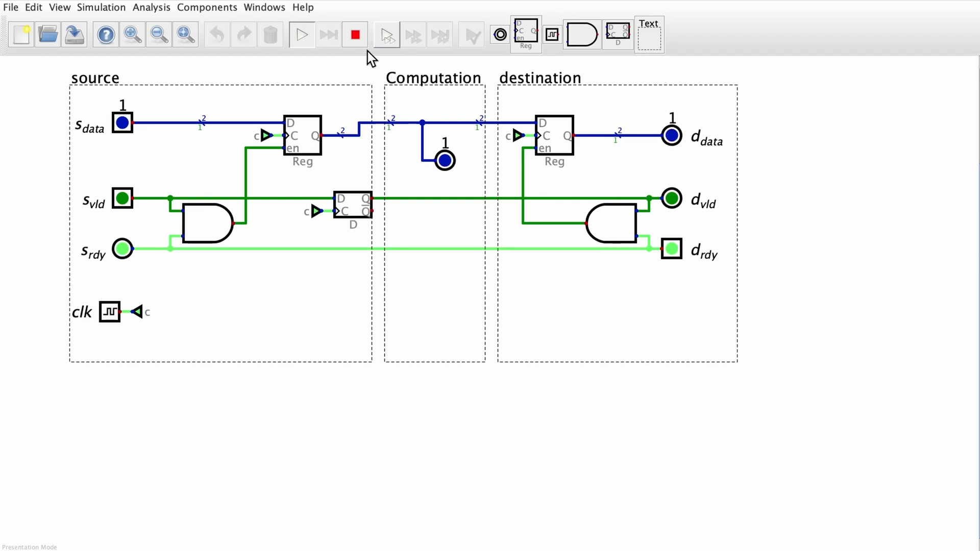
{"action": "left_click", "coordinate": [356, 36]}
Run the simulation again with only d_rdy switched on, and stop it.
{"action": "left_click", "coordinate": [301, 35]}
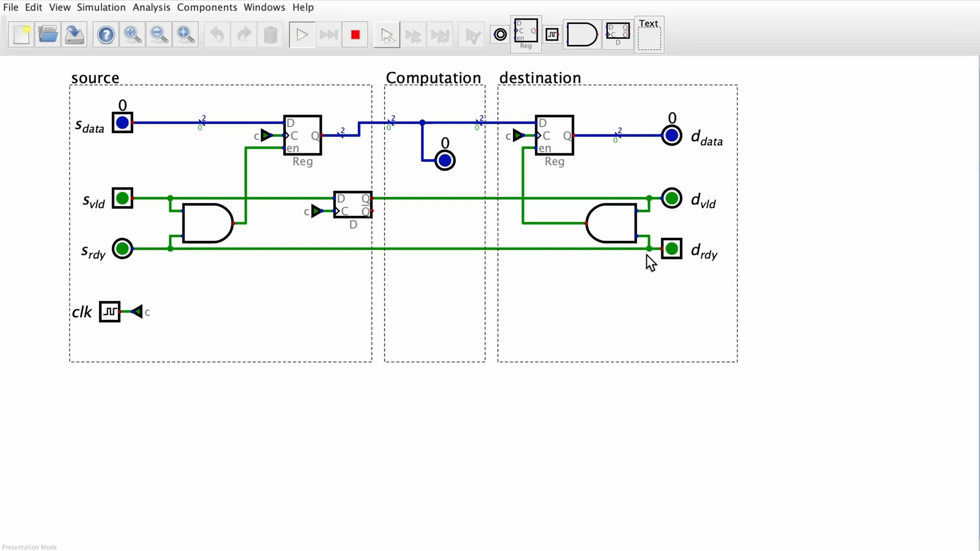
{"action": "left_click", "coordinate": [673, 251]}
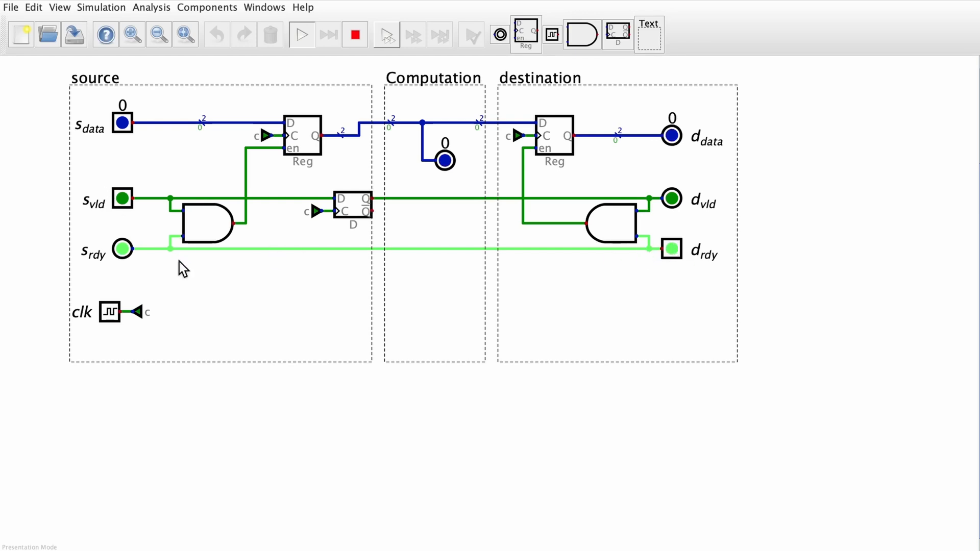
{"action": "left_click", "coordinate": [355, 34]}
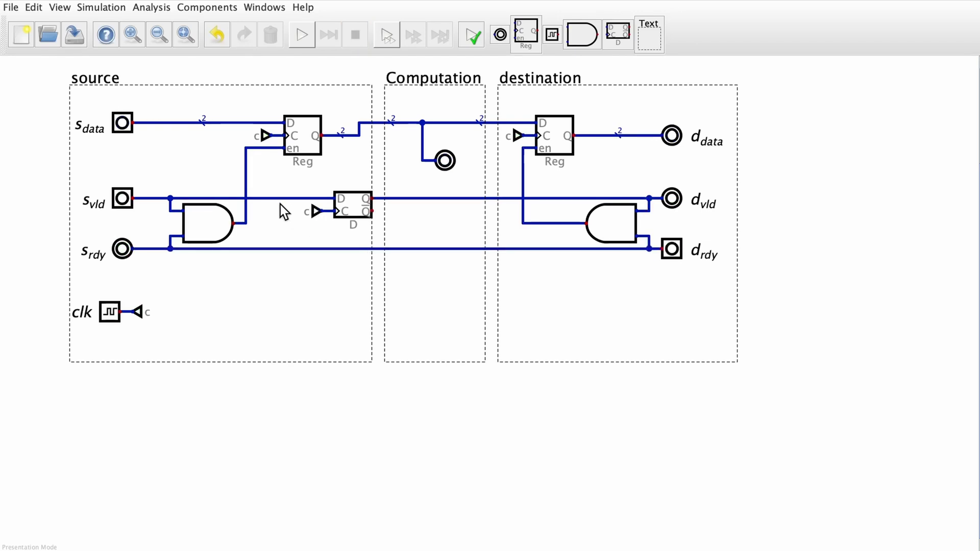
Shift the D flip-flop and its clock tunnel towards s_vld, and replace the long ready wire with one joining d_rdy to the destination And gate.
{"action": "left_click_drag", "start_coordinate": [298, 179], "coordinate": [335, 227]}
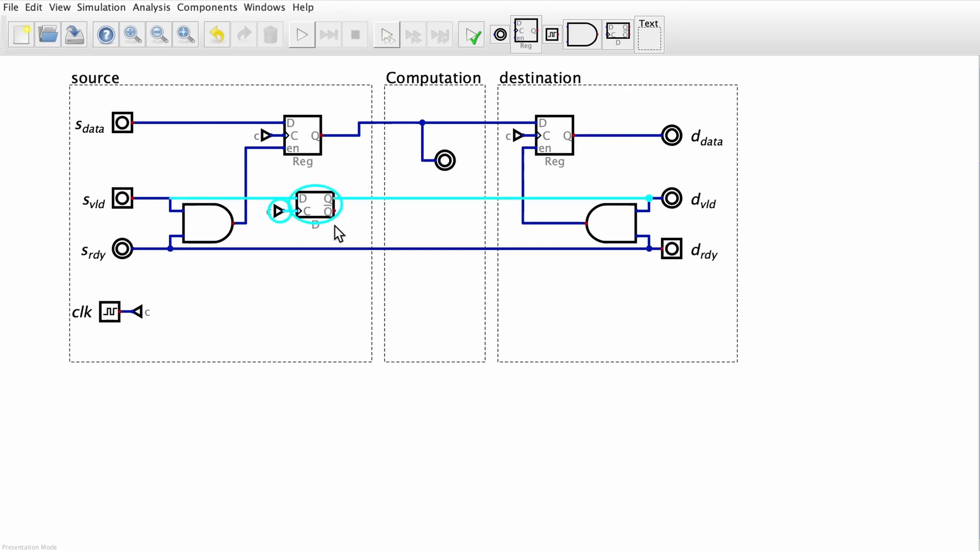
{"action": "left_click", "coordinate": [347, 235]}
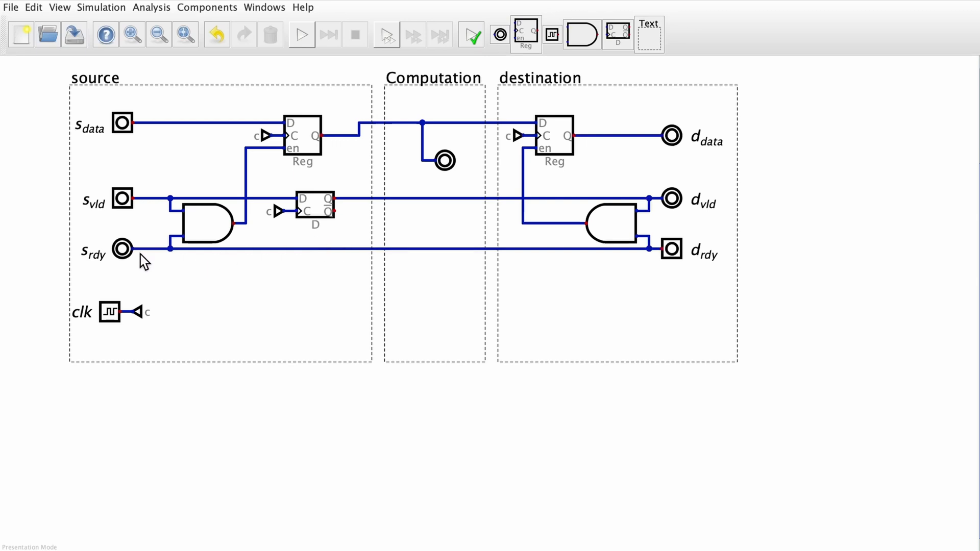
{"action": "left_click", "coordinate": [619, 249]}
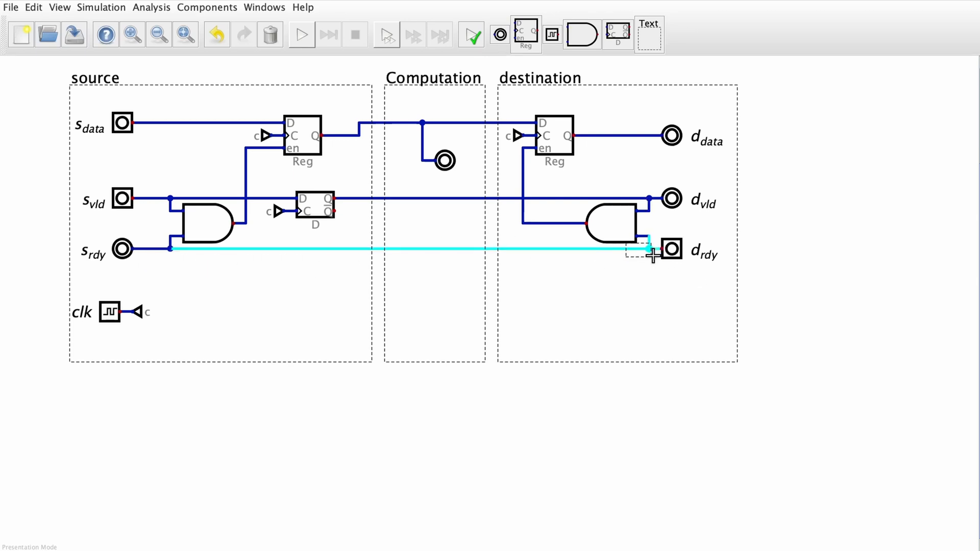
{"action": "key", "text": "Delete"}
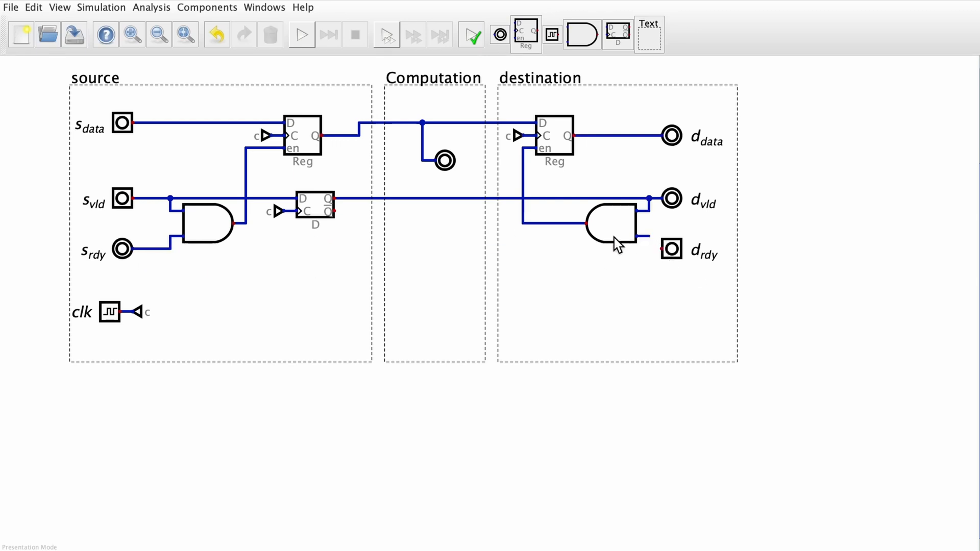
{"action": "left_click", "coordinate": [649, 238]}
{"action": "left_click", "coordinate": [662, 249]}
Place an Or gate rotated by 180 degrees below the D flip-flop in the source box.
{"action": "left_click", "coordinate": [207, 8]}
{"action": "mouse_move", "coordinate": [215, 22]}
{"action": "left_click", "coordinate": [281, 83]}
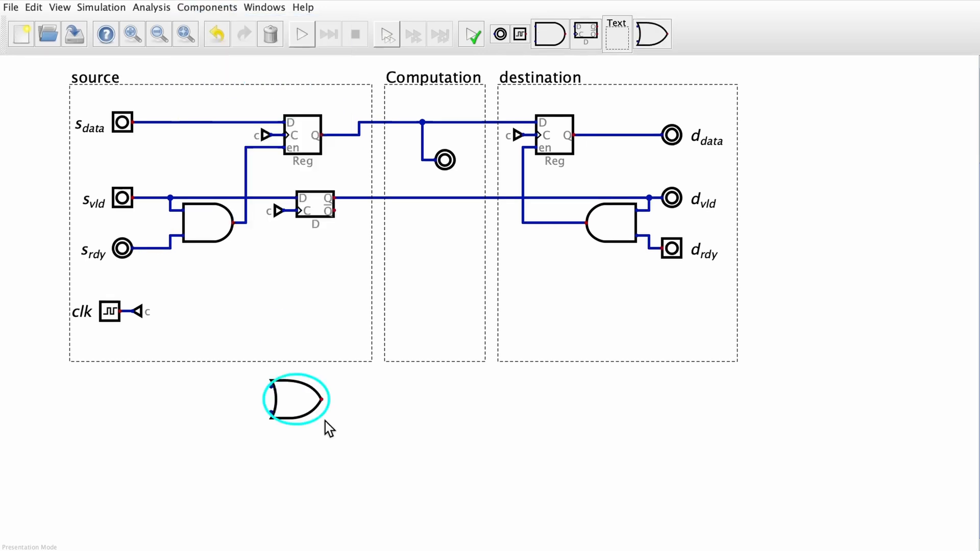
{"action": "left_click", "coordinate": [339, 294]}
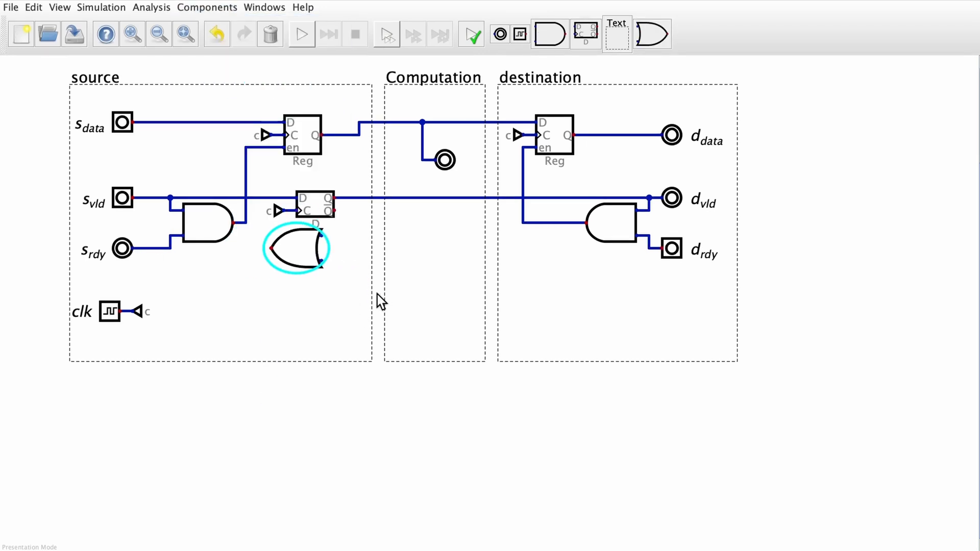
{"action": "left_click", "coordinate": [352, 295]}
Wire the Or gate's output to s_rdy and its lower input to d_rdy.
{"action": "left_click_drag", "start_coordinate": [169, 248], "coordinate": [246, 248]}
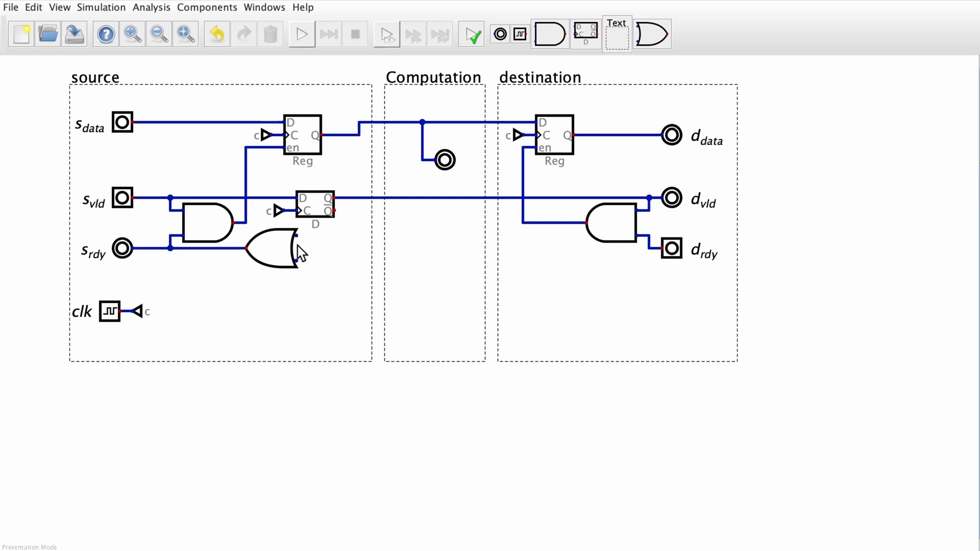
{"action": "left_click_drag", "start_coordinate": [650, 249], "coordinate": [346, 247]}
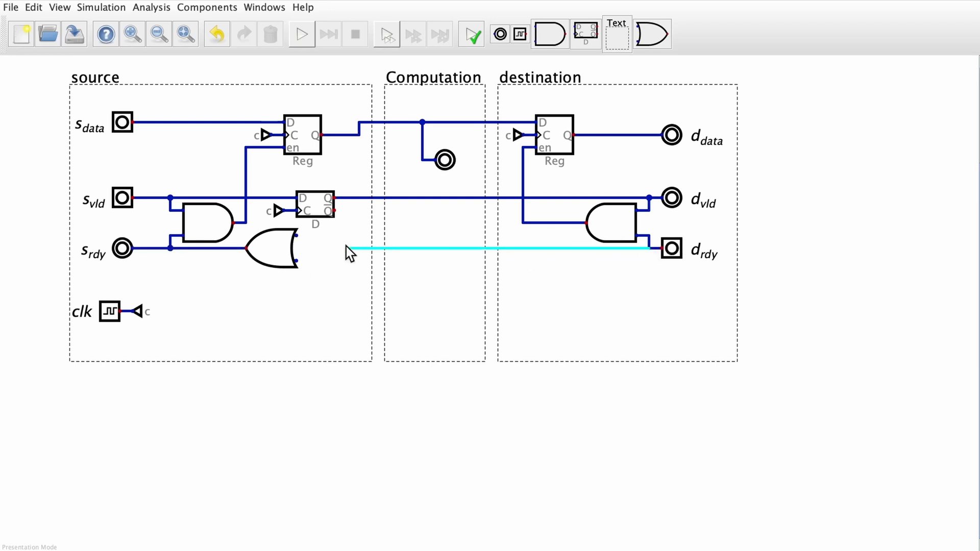
{"action": "left_click", "coordinate": [321, 261]}
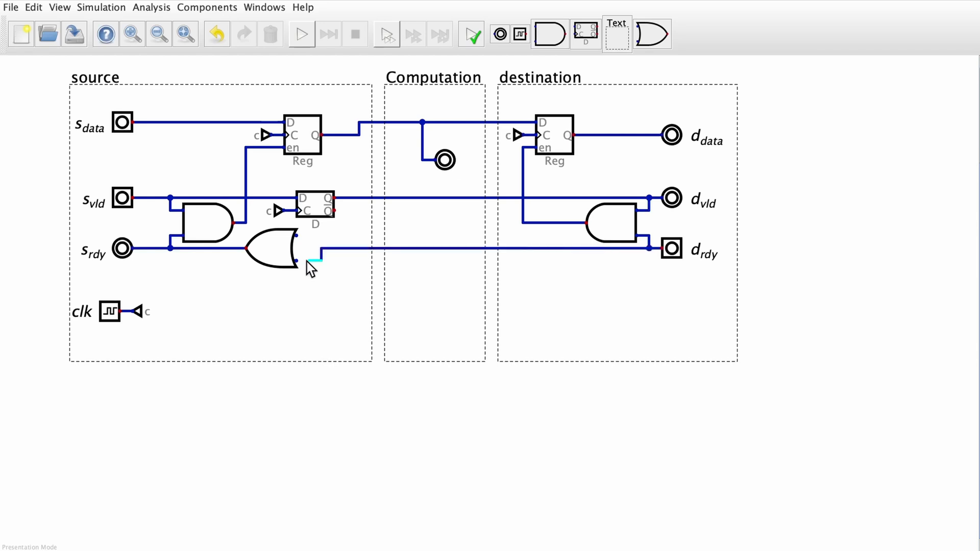
Wire the Or gate's upper input to the D flip-flop's inverted output, and align the flip-flop under the source register.
{"action": "left_click", "coordinate": [296, 235]}
{"action": "left_click", "coordinate": [348, 210]}
{"action": "left_click", "coordinate": [335, 211]}
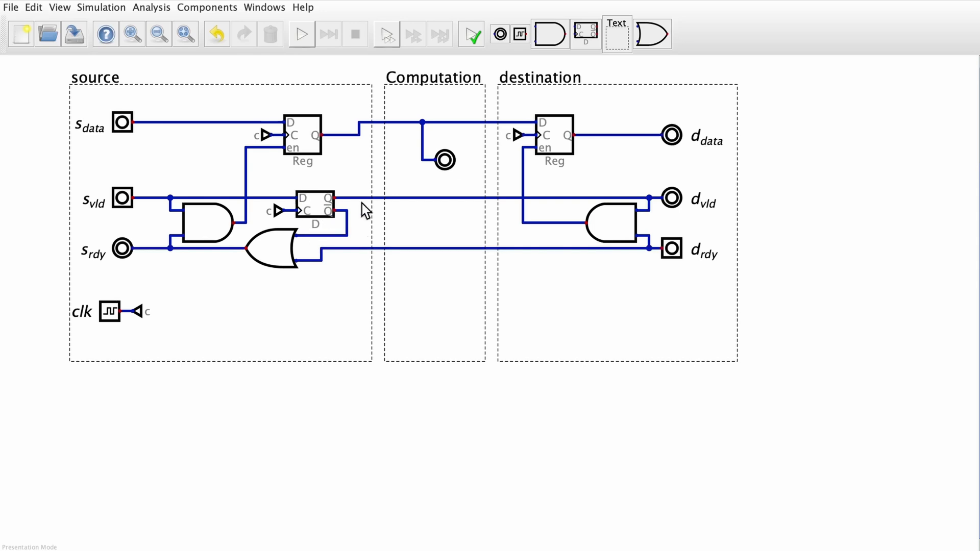
{"action": "left_click_drag", "start_coordinate": [325, 200], "coordinate": [344, 240]}
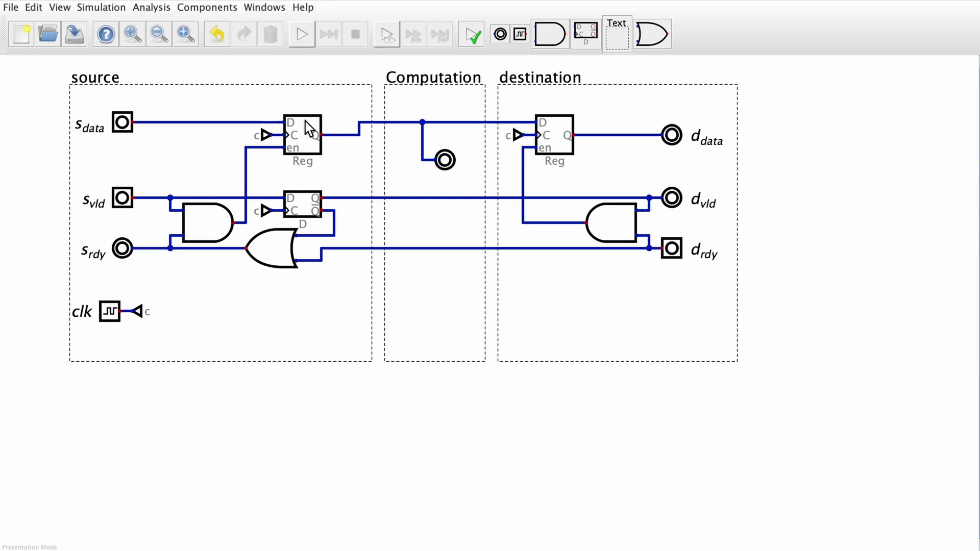
Simulate the circuit with the Or gate, setting s_data to 1 and switching s_vld on while d_rdy stays off.
{"action": "left_click", "coordinate": [302, 36]}
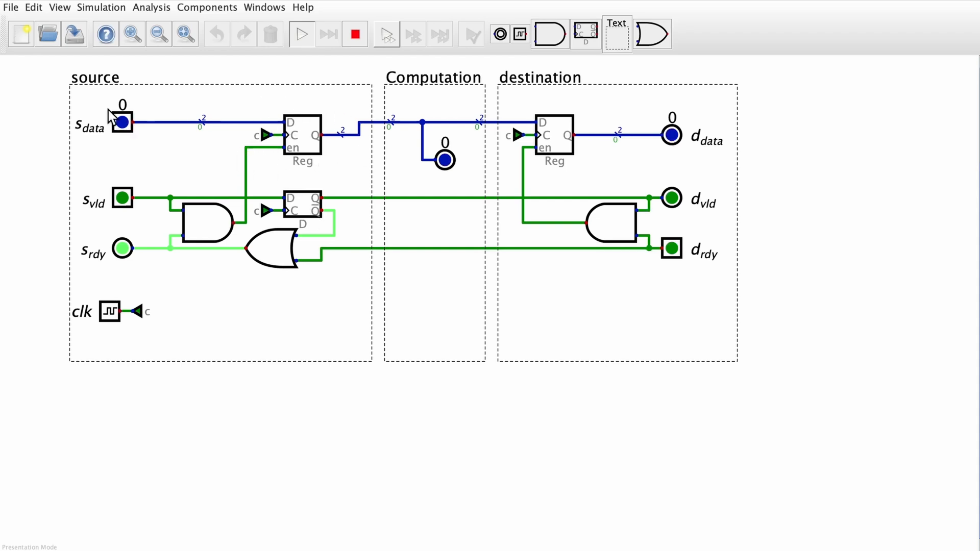
{"action": "left_click", "coordinate": [127, 128]}
{"action": "left_click", "coordinate": [188, 108]}
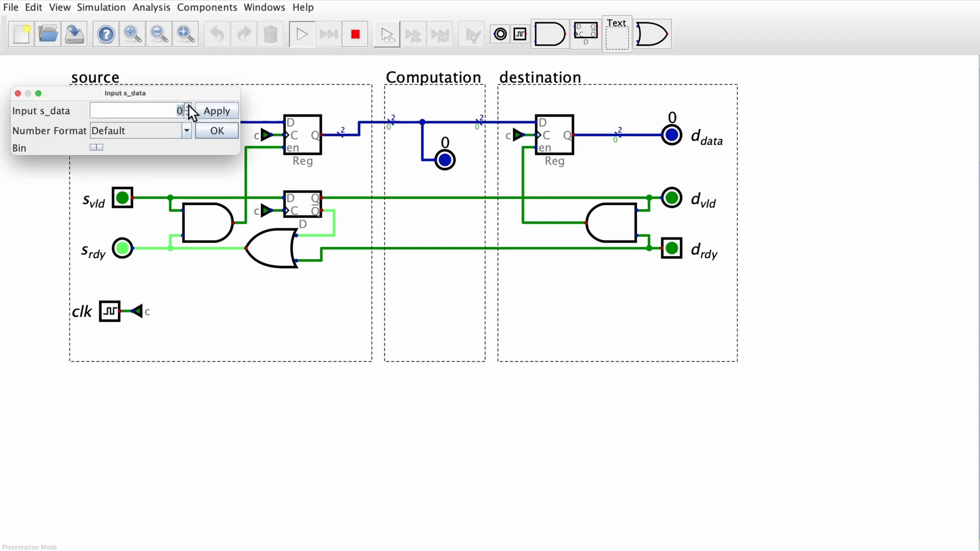
{"action": "left_click", "coordinate": [214, 132]}
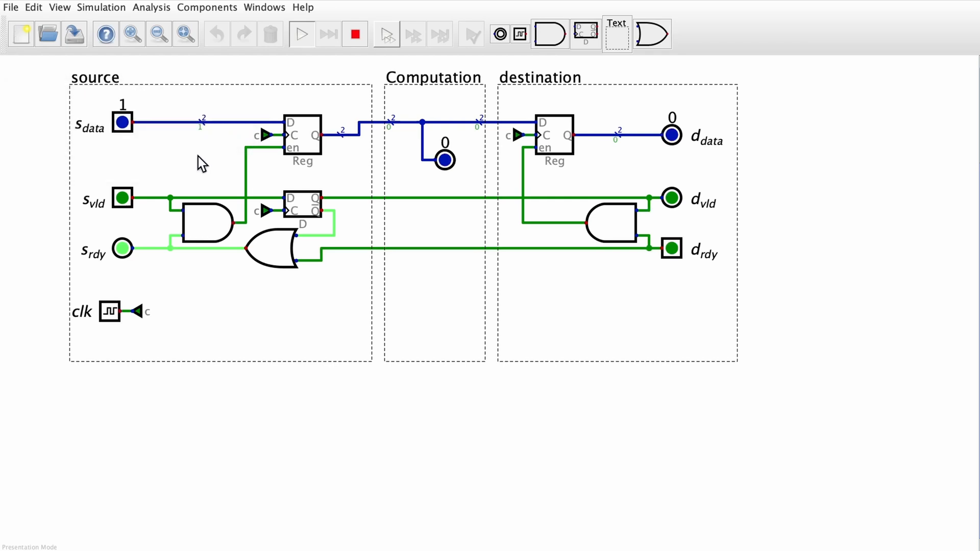
{"action": "left_click", "coordinate": [119, 201]}
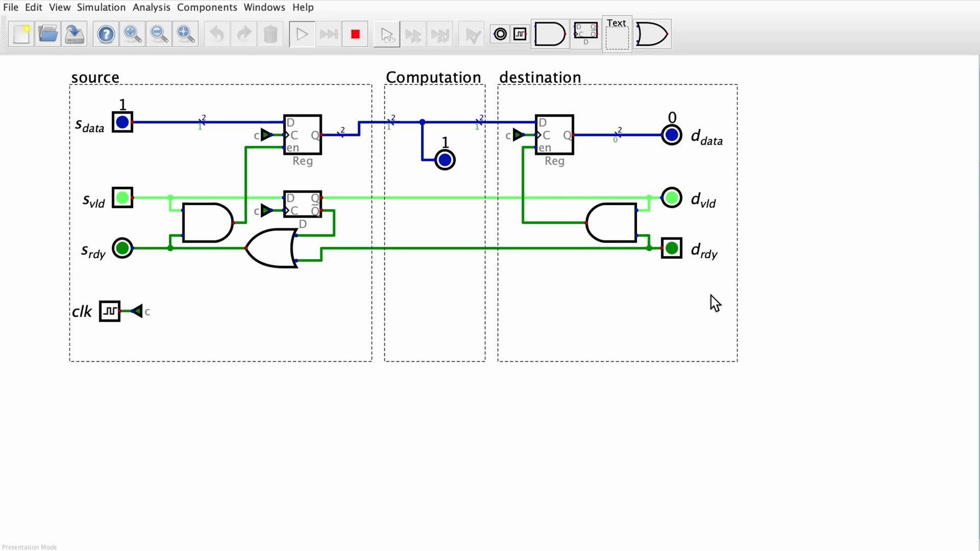
Switch d_rdy on and s_vld off, and set s_data to 2 in the running simulation.
{"action": "left_click", "coordinate": [673, 249]}
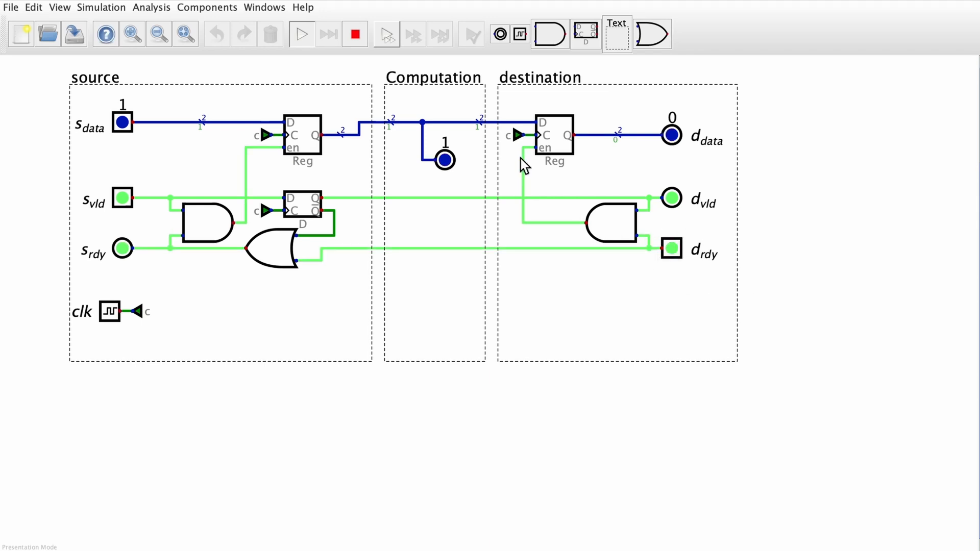
{"action": "left_click", "coordinate": [122, 199]}
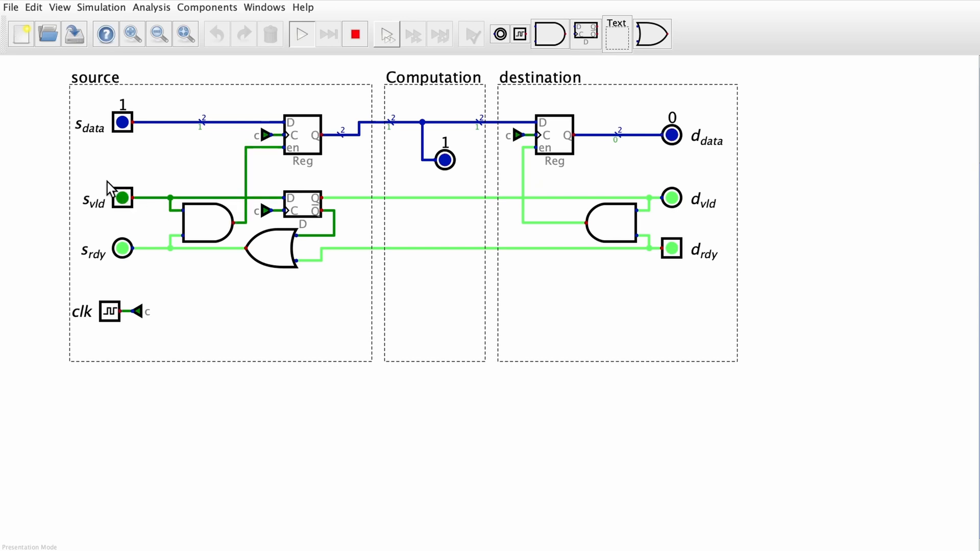
{"action": "left_click", "coordinate": [123, 123]}
{"action": "left_click", "coordinate": [181, 104]}
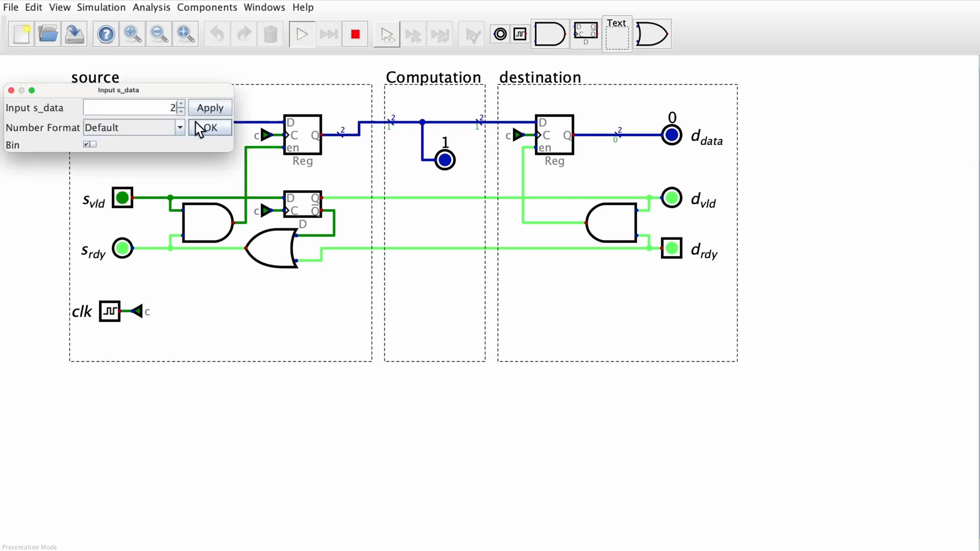
{"action": "left_click", "coordinate": [209, 127]}
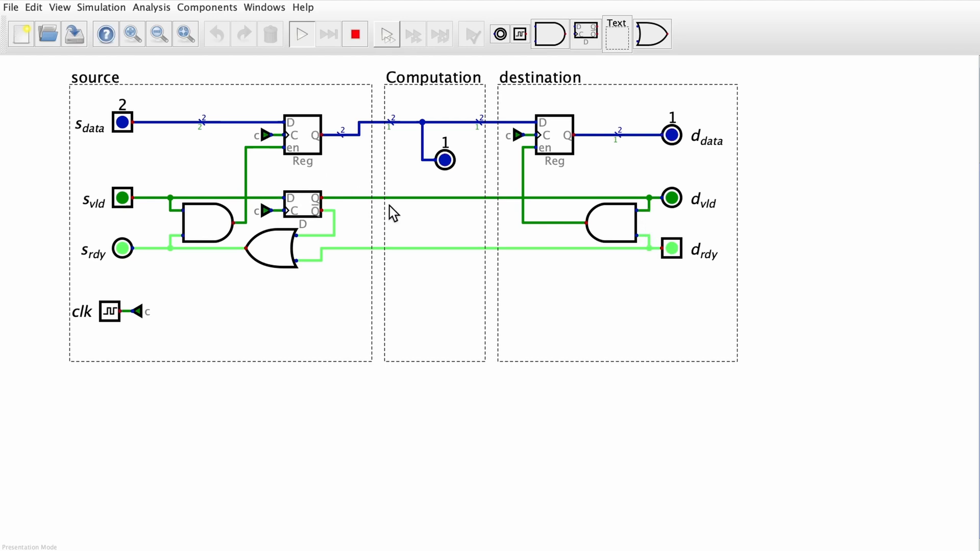
Switch s_vld on and pulse the clock once in the running simulation.
{"action": "left_click", "coordinate": [122, 198]}
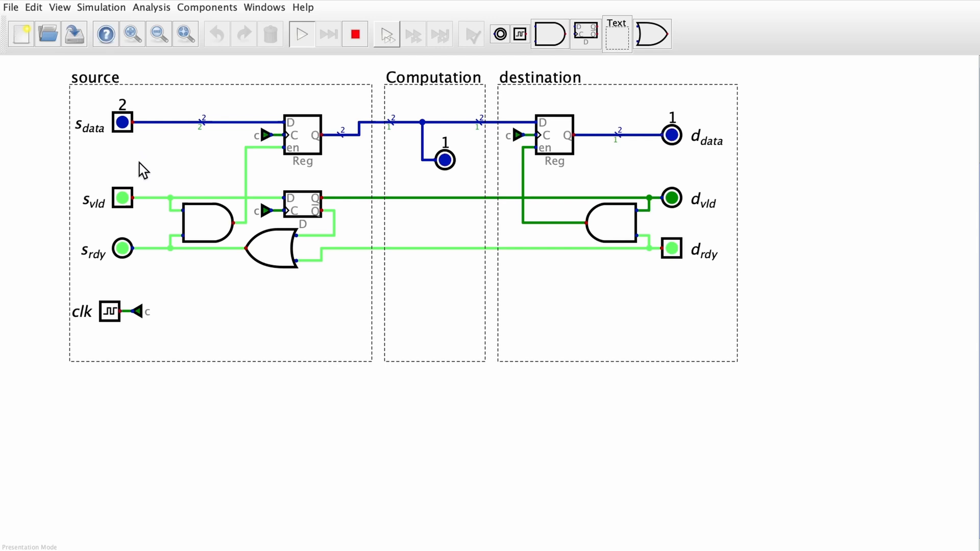
{"action": "key", "text": "c"}
{"action": "key", "text": "c"}
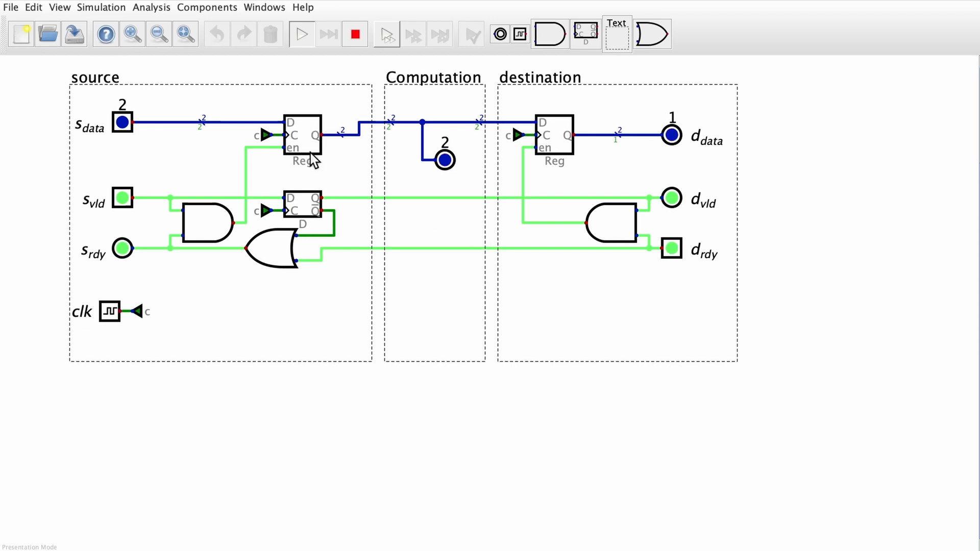
Set s_data to 3 and then to 0 in the running simulation.
{"action": "left_click", "coordinate": [122, 123]}
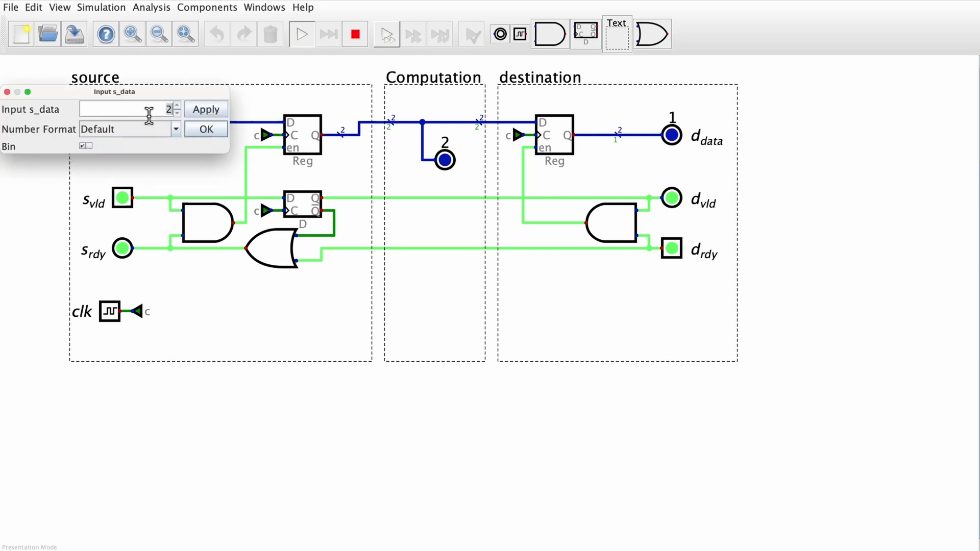
{"action": "left_click", "coordinate": [177, 104]}
{"action": "left_click", "coordinate": [207, 130]}
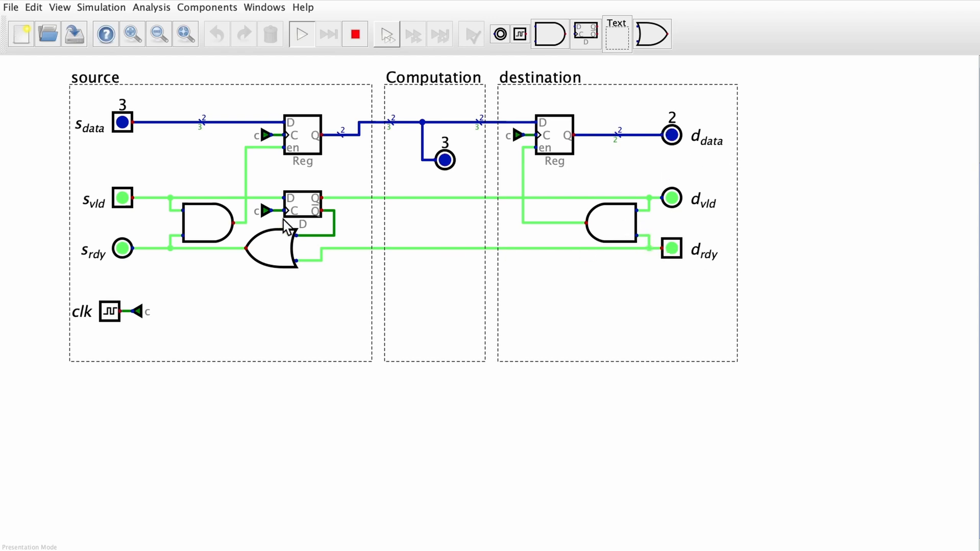
{"action": "left_click", "coordinate": [128, 122]}
{"action": "left_click", "coordinate": [185, 107]}
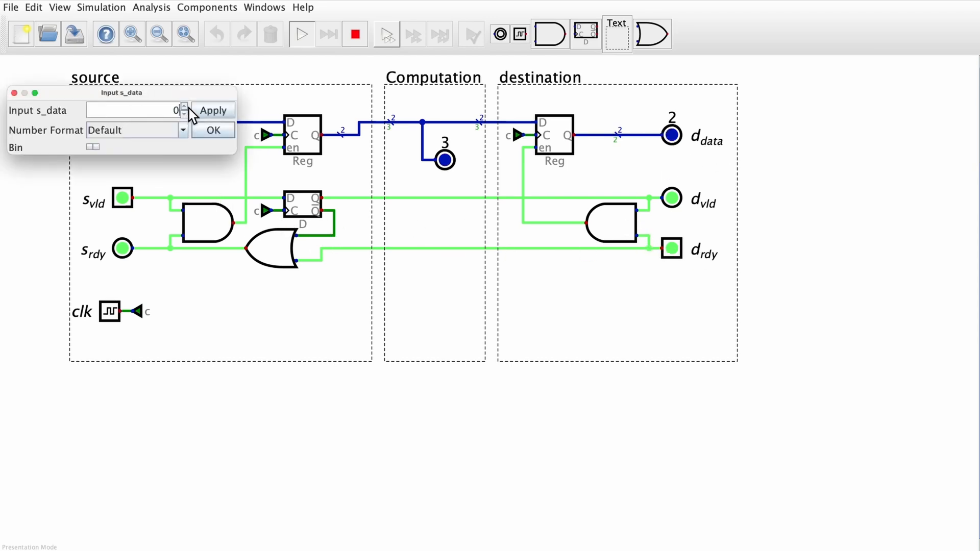
{"action": "left_click", "coordinate": [212, 131]}
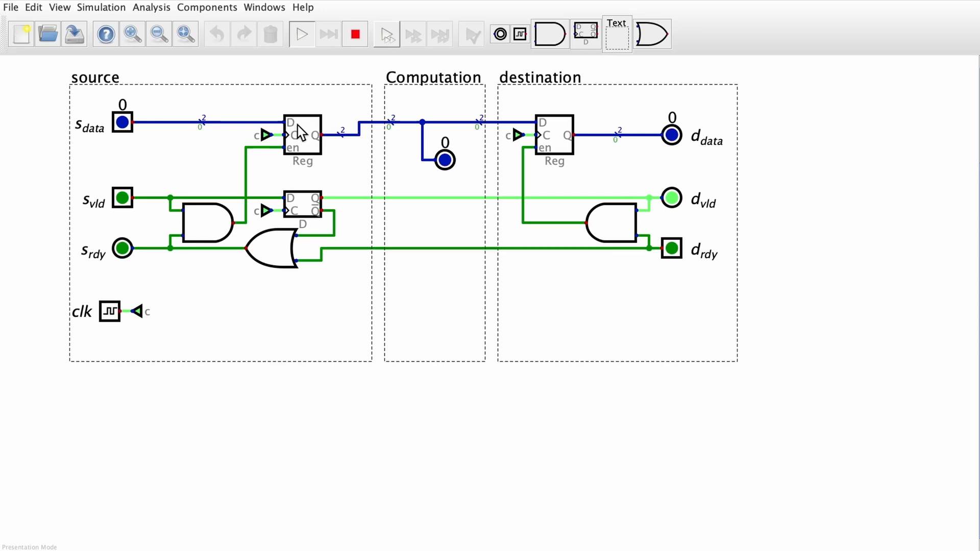
Stop the simulation and relabel the Computation rectangle as "computation".
{"action": "left_click", "coordinate": [356, 34]}
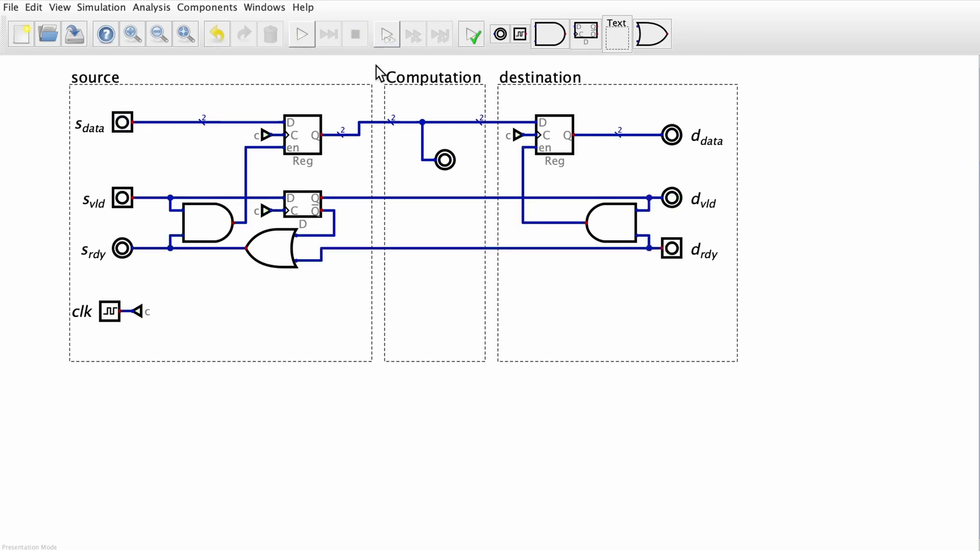
{"action": "double_click", "coordinate": [422, 84]}
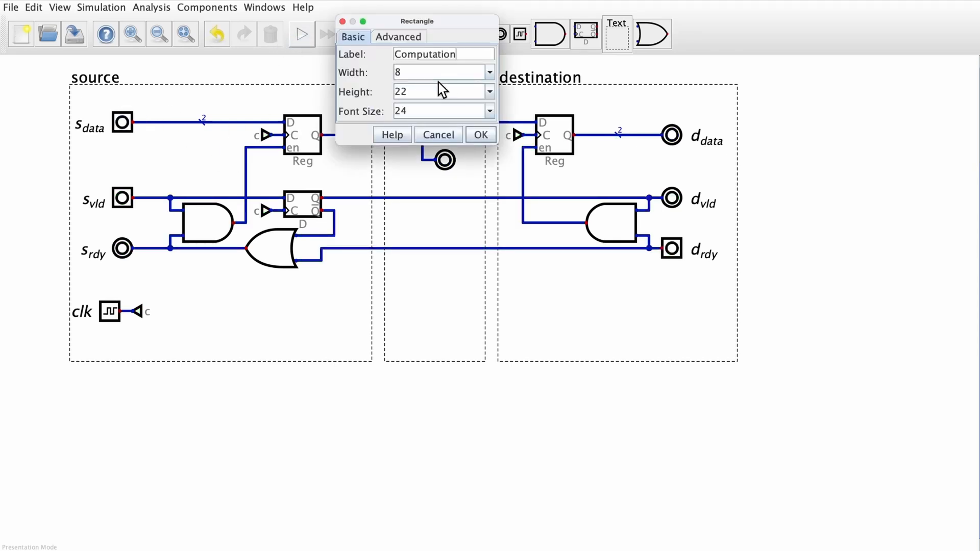
{"action": "left_click", "coordinate": [396, 53]}
{"action": "key", "text": "BackSpace"}
{"action": "type", "text": "c"}
{"action": "key", "text": "Return"}
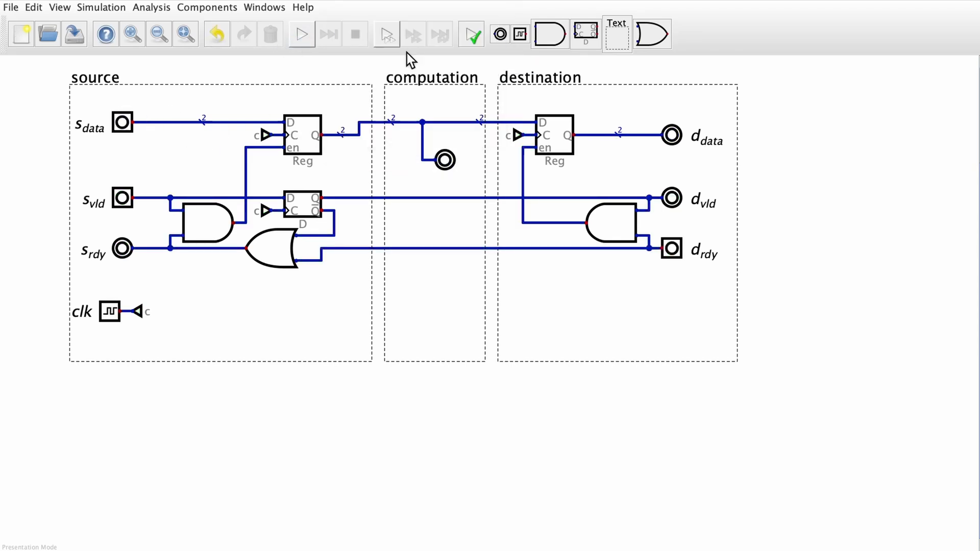
Restart the simulation, switch s_vld on, and set s_data to 1 with d_rdy off.
{"action": "left_click", "coordinate": [302, 35]}
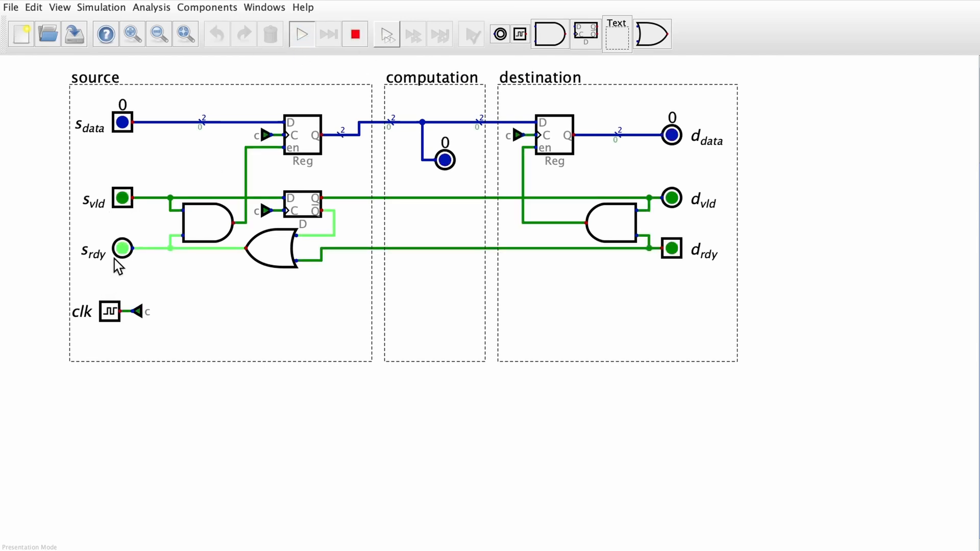
{"action": "left_click", "coordinate": [123, 199]}
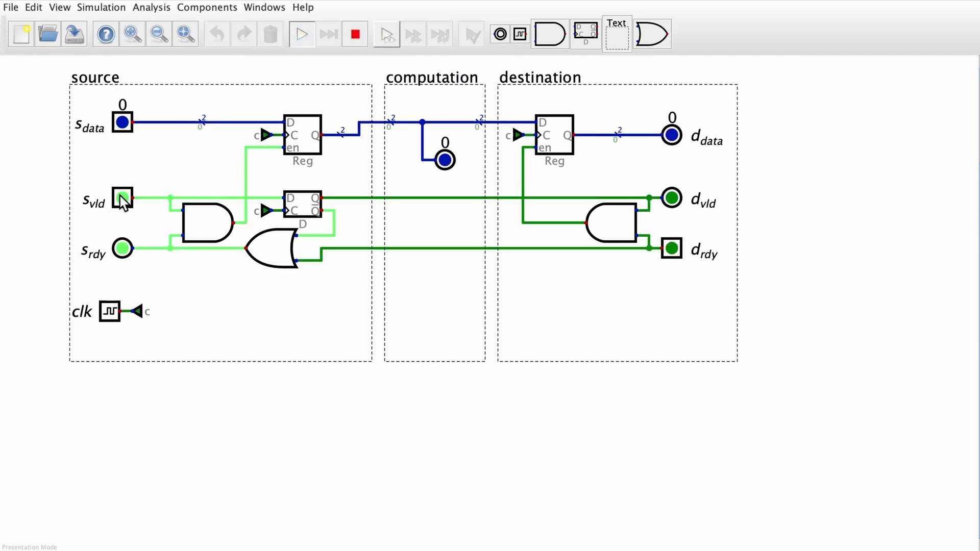
{"action": "left_click", "coordinate": [122, 124]}
{"action": "type", "text": "1"}
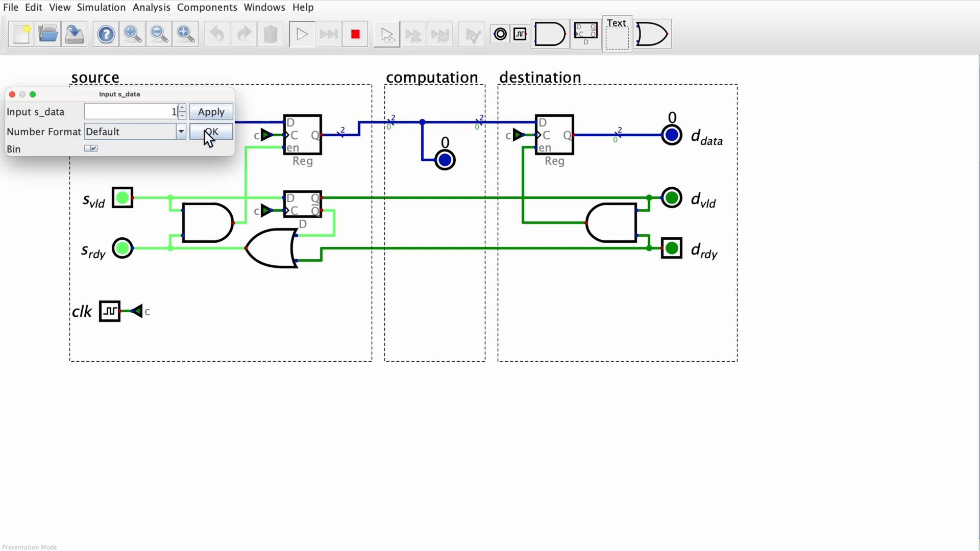
{"action": "left_click", "coordinate": [207, 133]}
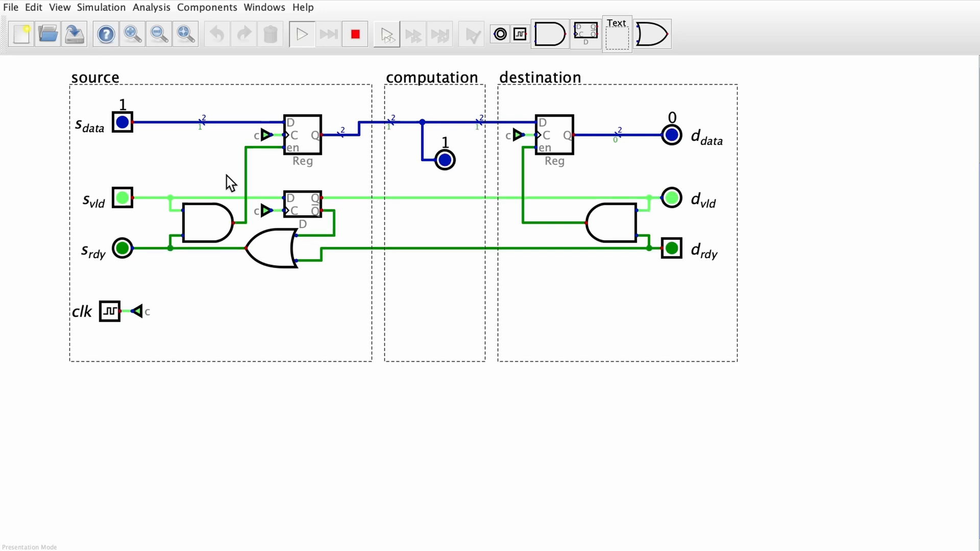
With d_rdy off, switch s_vld off, set s_data to 2, switch s_vld back on, and end the simulation.
{"action": "left_click", "coordinate": [121, 197]}
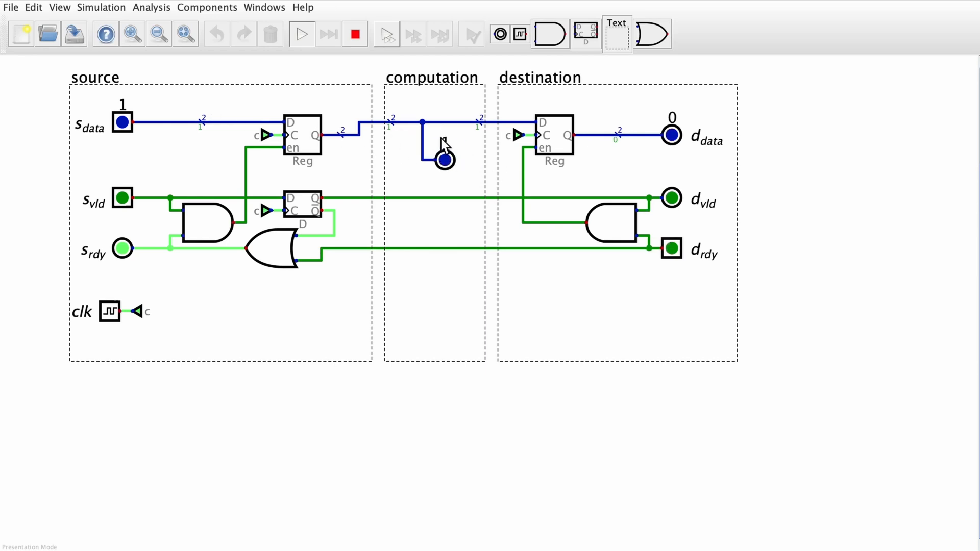
{"action": "left_click", "coordinate": [122, 124]}
{"action": "left_click", "coordinate": [179, 107]}
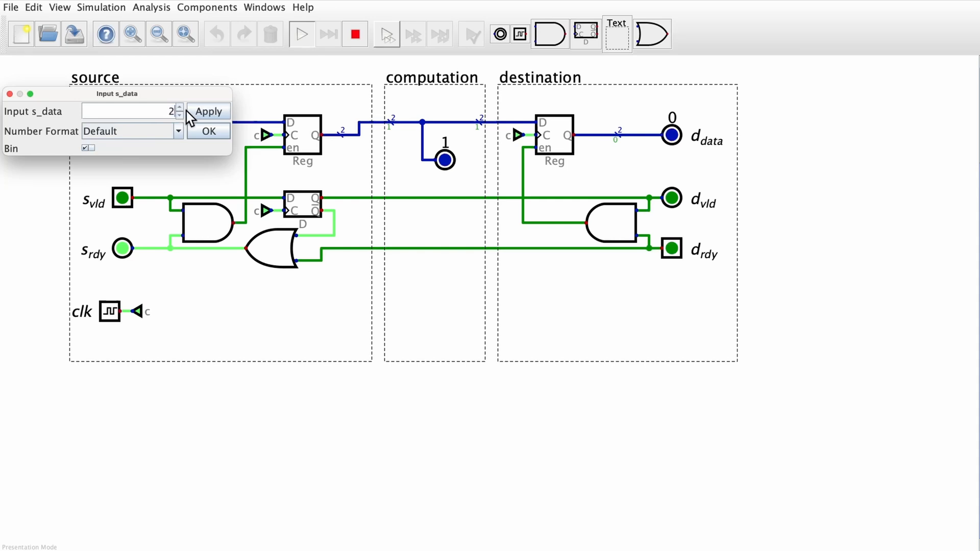
{"action": "left_click", "coordinate": [207, 131]}
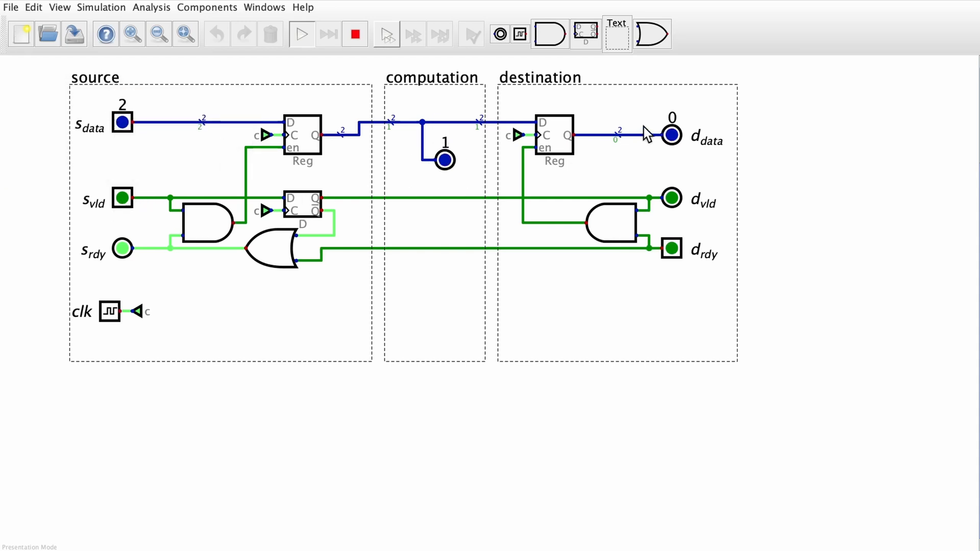
{"action": "left_click", "coordinate": [122, 200]}
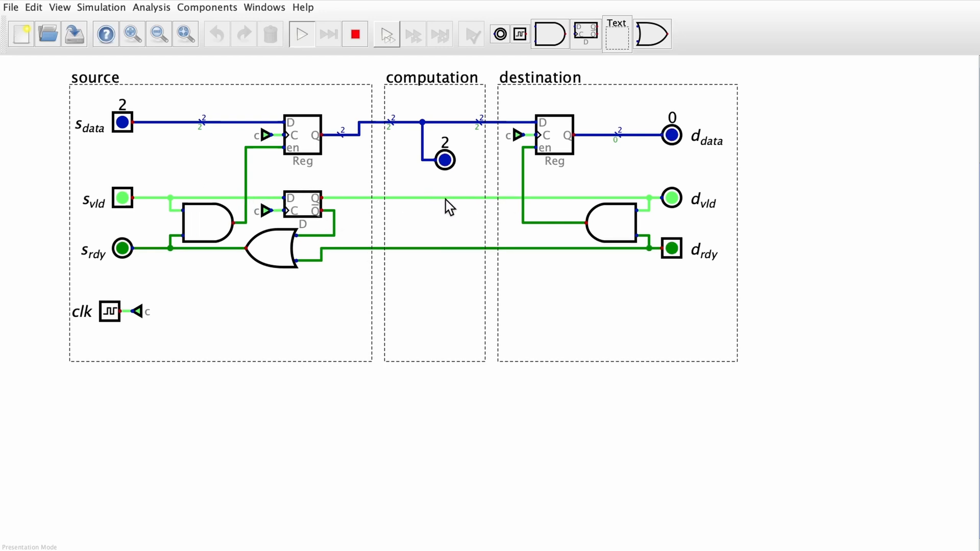
{"action": "left_click", "coordinate": [356, 35]}
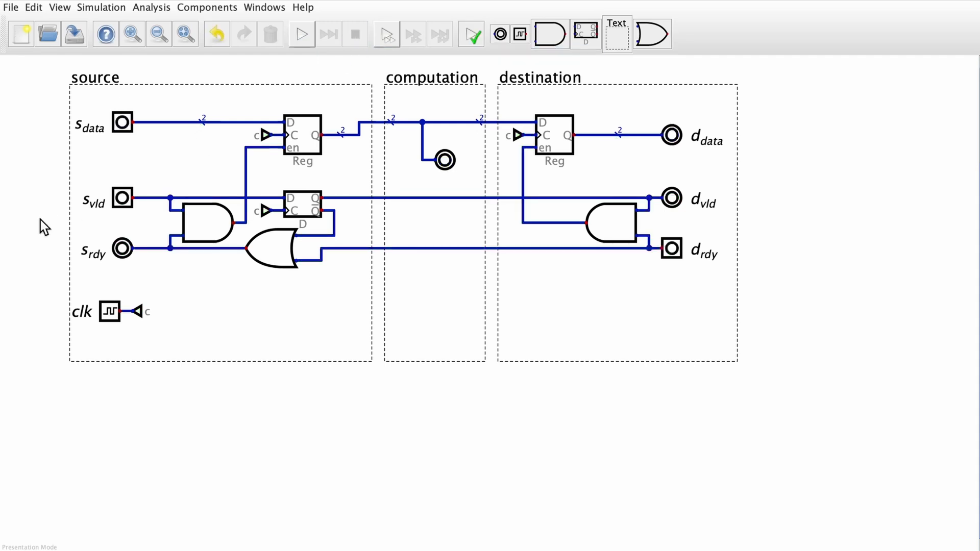
Move the valid and ready rows with their gates, flip-flop and clock down, away from the registers.
{"action": "left_click_drag", "start_coordinate": [36, 177], "coordinate": [755, 336]}
{"action": "left_click_drag", "start_coordinate": [530, 296], "coordinate": [535, 323]}
{"action": "left_click", "coordinate": [536, 323]}
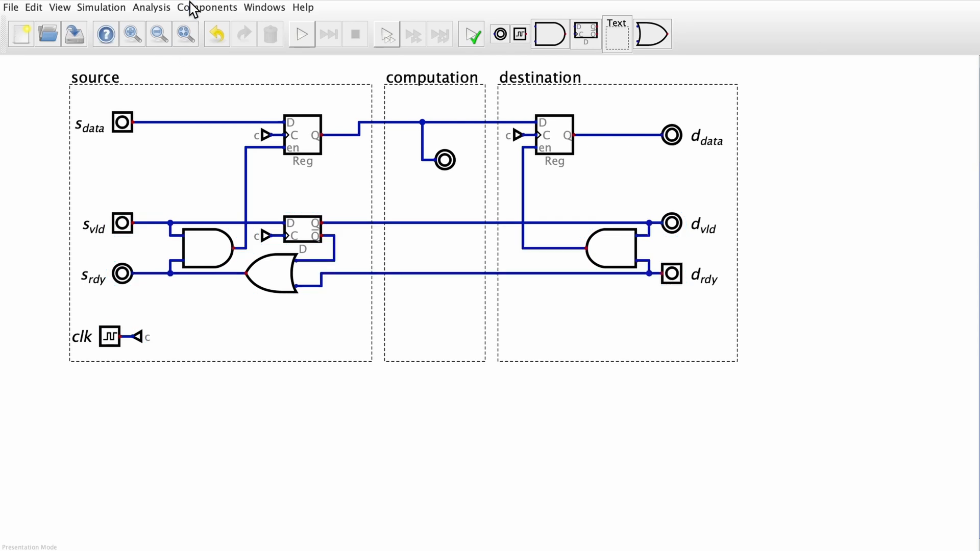
Add an And gate rotated by 180 degrees between the source register and the D flip-flop.
{"action": "left_click", "coordinate": [203, 9]}
{"action": "left_click", "coordinate": [271, 22]}
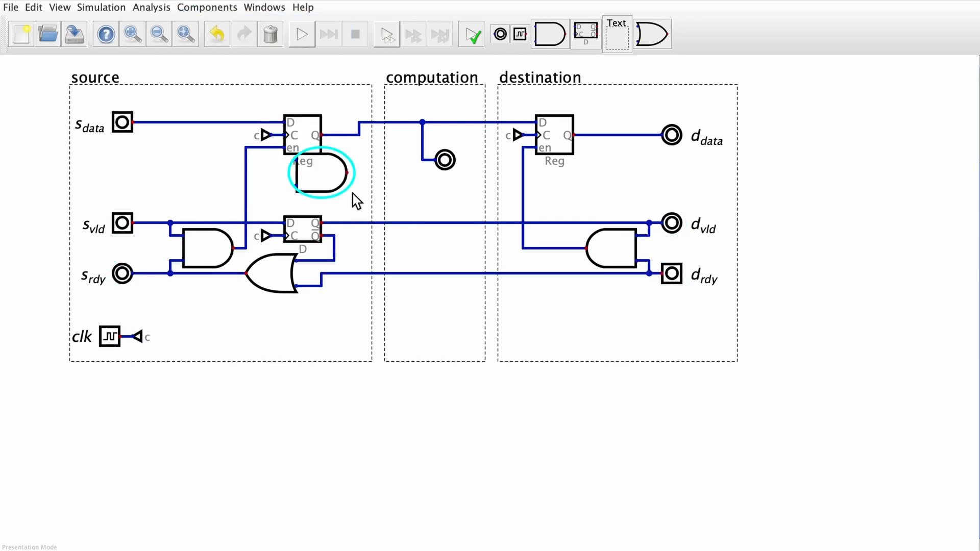
{"action": "key", "text": "r"}
{"action": "key", "text": "r"}
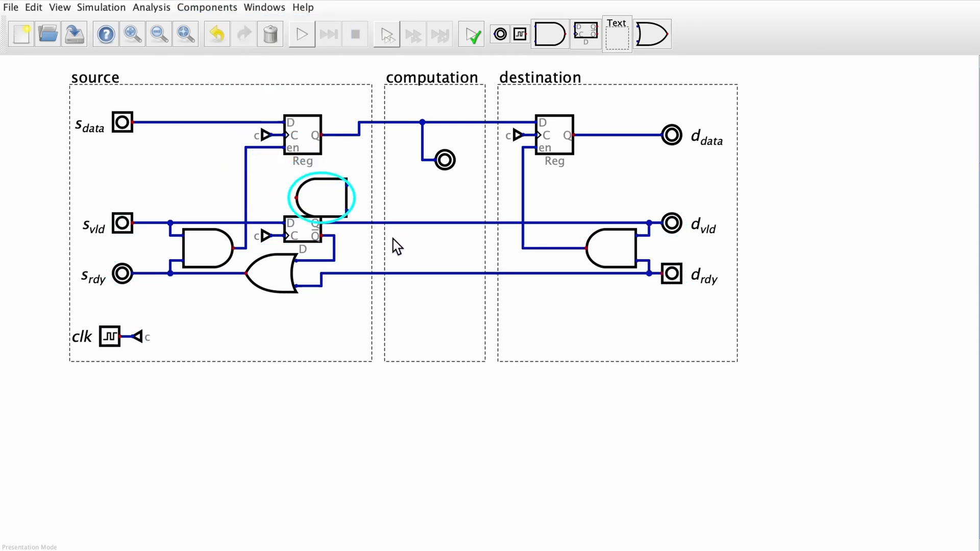
{"action": "left_click", "coordinate": [402, 234]}
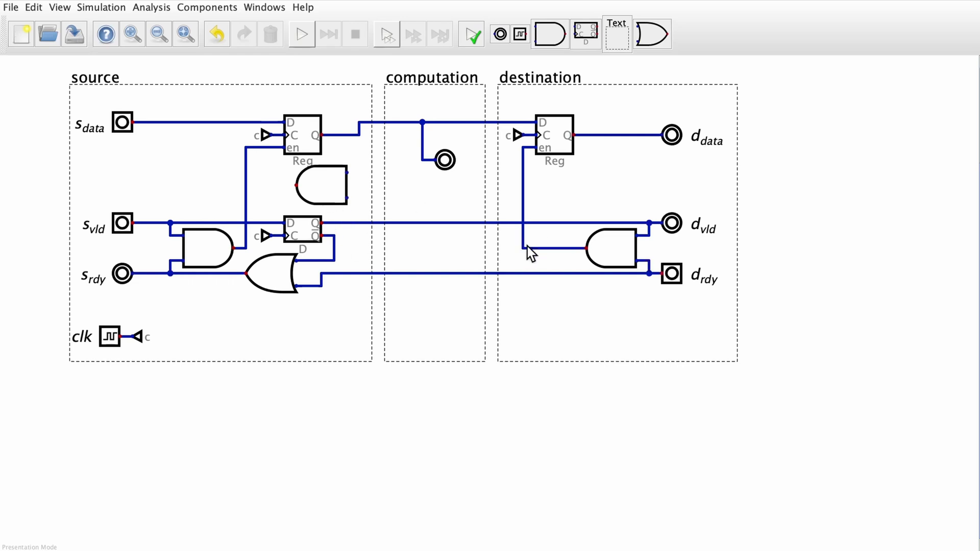
Invert the lower input, In_2, of the new And gate and leave In_1 non-inverted.
{"action": "right_click", "coordinate": [320, 187]}
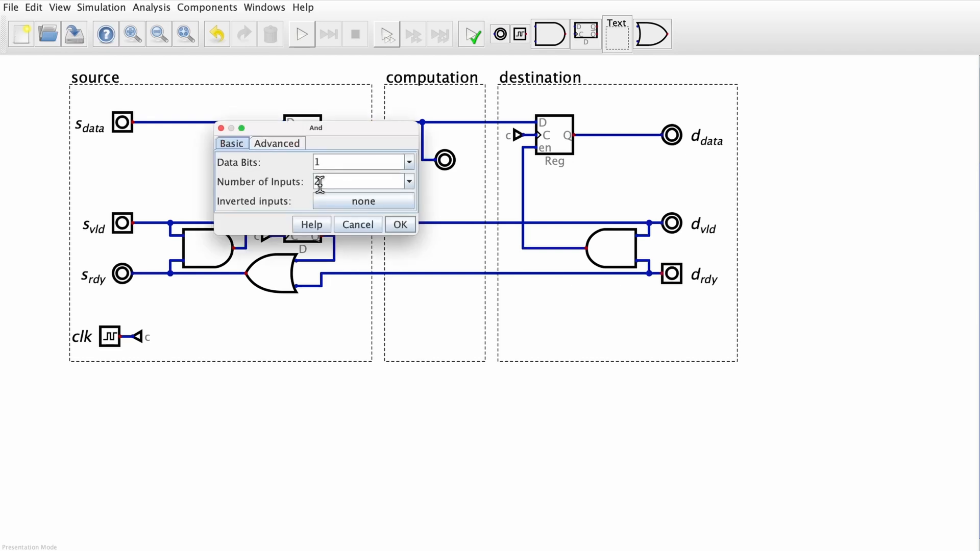
{"action": "left_click", "coordinate": [364, 201]}
{"action": "left_click", "coordinate": [311, 215]}
{"action": "left_click", "coordinate": [399, 225]}
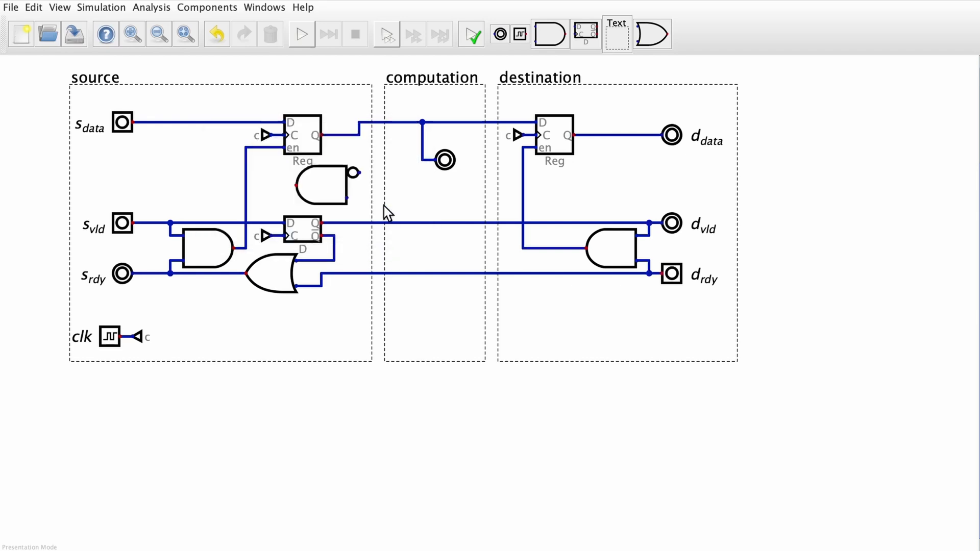
{"action": "right_click", "coordinate": [318, 182]}
{"action": "left_click", "coordinate": [330, 200]}
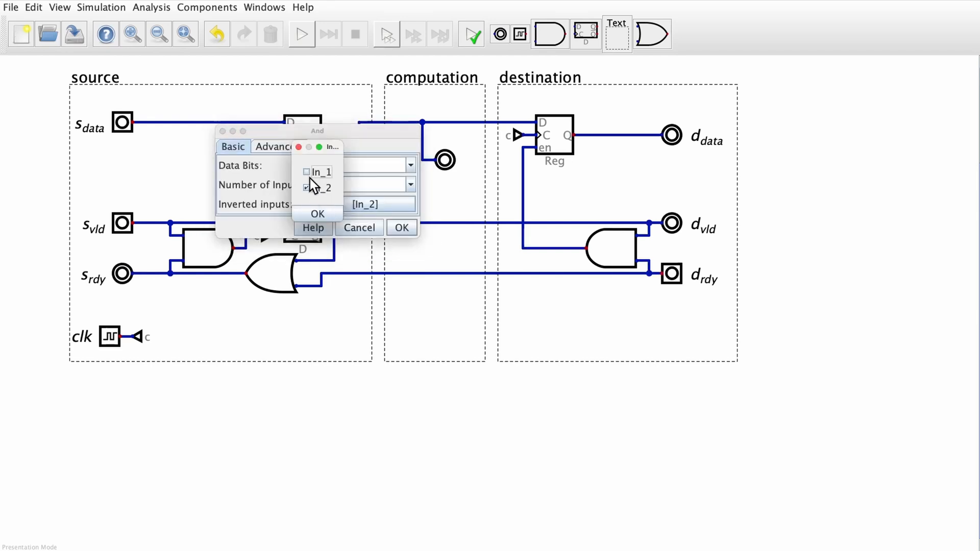
{"action": "left_click", "coordinate": [312, 215]}
{"action": "key", "text": "Return"}
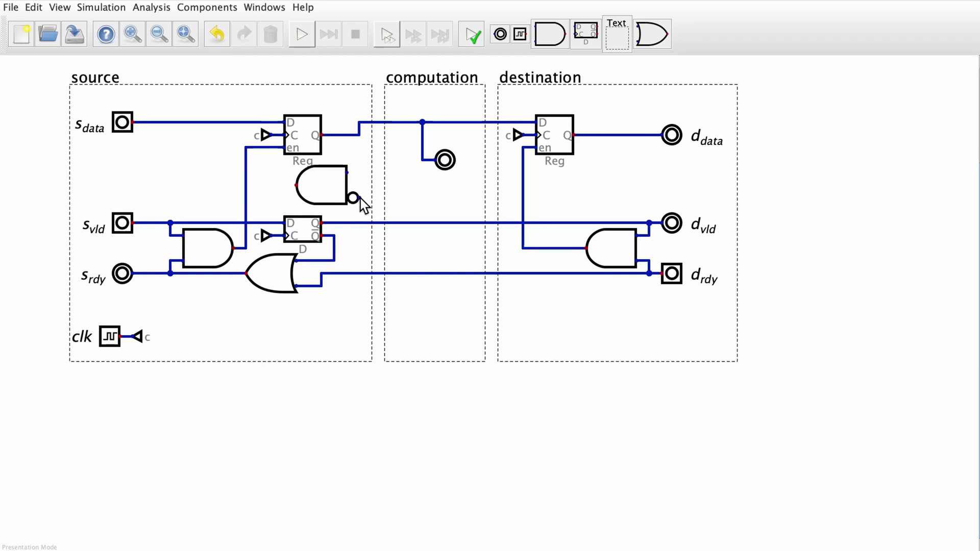
Wire the And gate's inverted input to the destination register's enable line, and shift the computation and destination sections right to widen the source section.
{"action": "left_click", "coordinate": [524, 197]}
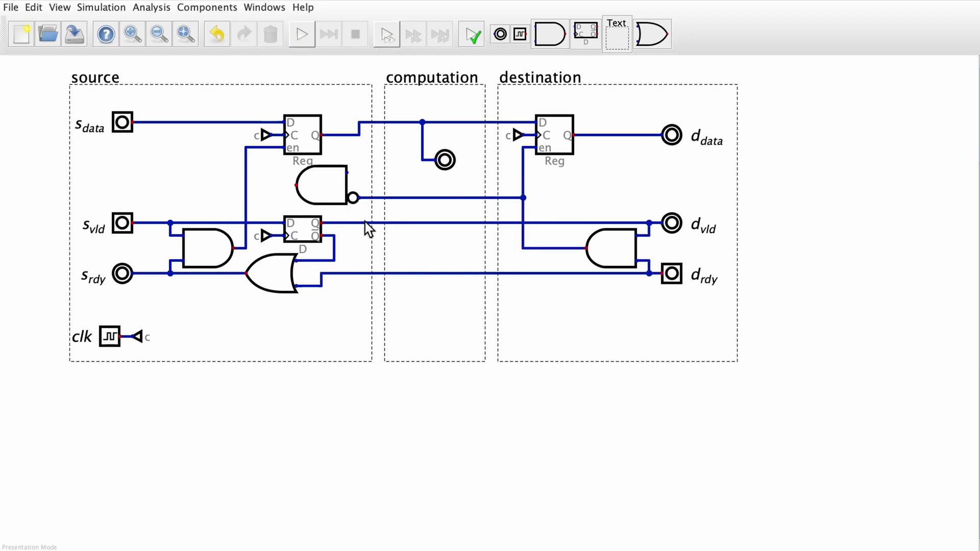
{"action": "left_click_drag", "start_coordinate": [360, 226], "coordinate": [375, 239]}
{"action": "left_click_drag", "start_coordinate": [341, 100], "coordinate": [811, 401]}
{"action": "left_click_drag", "start_coordinate": [653, 365], "coordinate": [699, 366]}
{"action": "left_click_drag", "start_coordinate": [373, 152], "coordinate": [410, 152]}
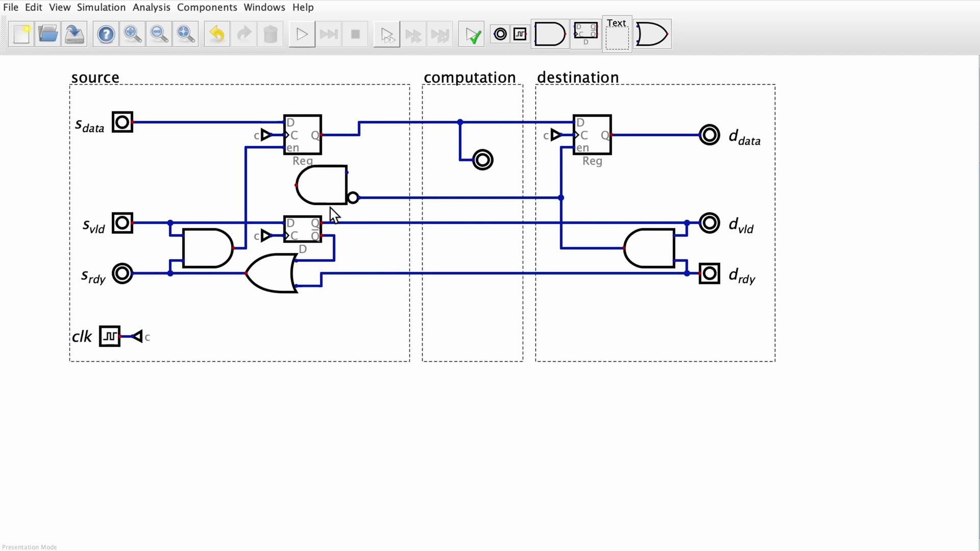
Wire the new And gate's upper input to the D flip-flop's Q output, and cut the s_vld wire before the flip-flop's D input.
{"action": "left_click_drag", "start_coordinate": [364, 182], "coordinate": [349, 172]}
{"action": "left_click_drag", "start_coordinate": [270, 212], "coordinate": [219, 232]}
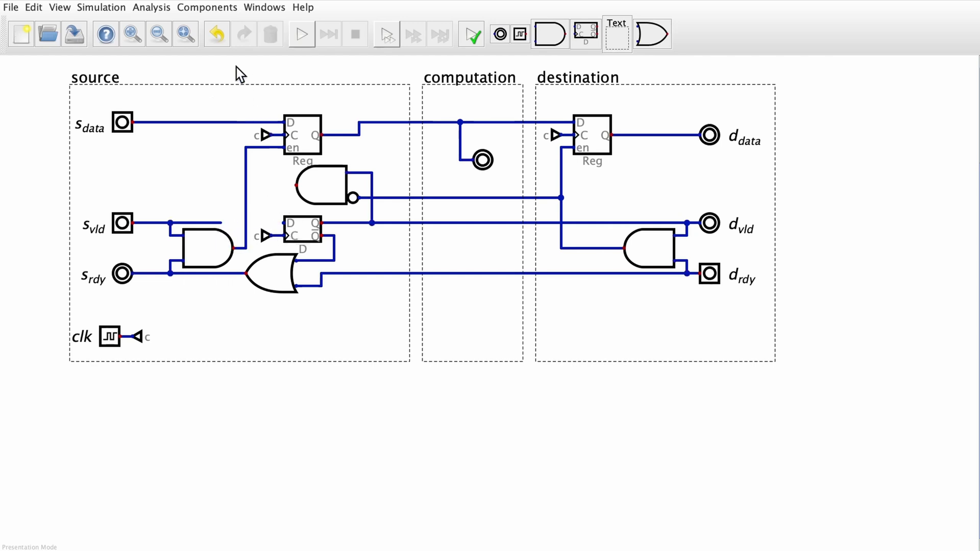
Shift the registers, flip-flop and following sections right to free space before the flip-flop, and widen the source rectangle around them.
{"action": "left_click_drag", "start_coordinate": [236, 67], "coordinate": [859, 400]}
{"action": "left_click_drag", "start_coordinate": [732, 387], "coordinate": [776, 398]}
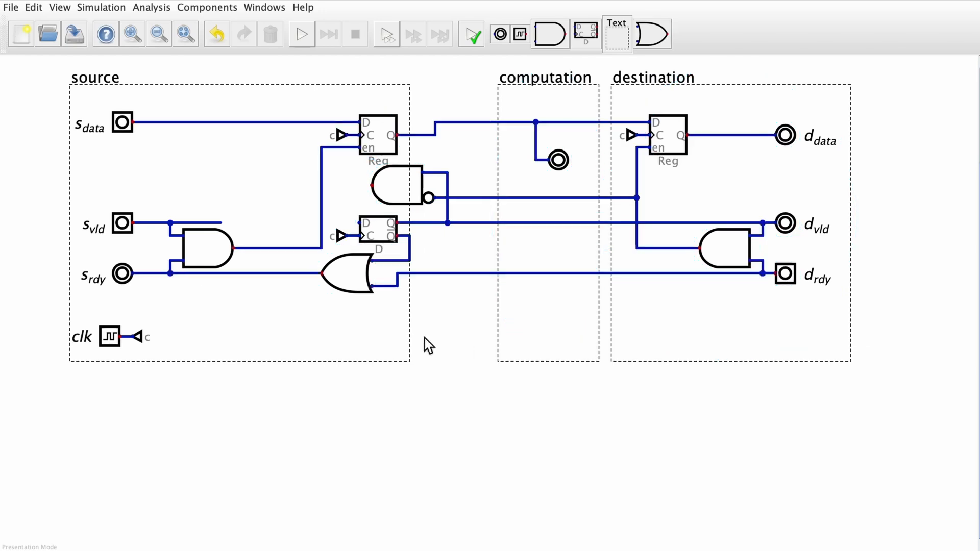
{"action": "left_click_drag", "start_coordinate": [414, 341], "coordinate": [493, 340]}
Add an Or gate between the cut s_vld wire and the D flip-flop's D input.
{"action": "left_click", "coordinate": [207, 7]}
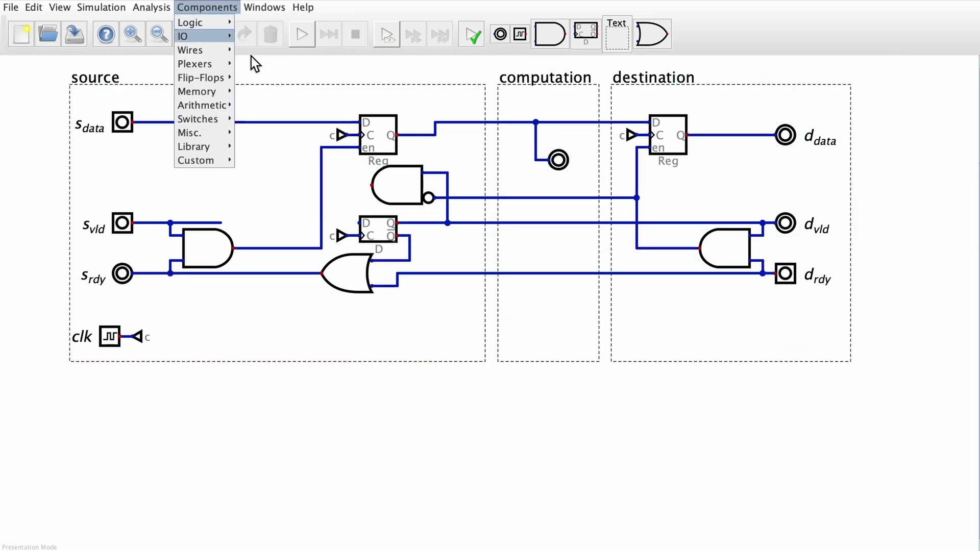
{"action": "mouse_move", "coordinate": [190, 22]}
{"action": "left_click", "coordinate": [284, 81]}
{"action": "left_click", "coordinate": [297, 211]}
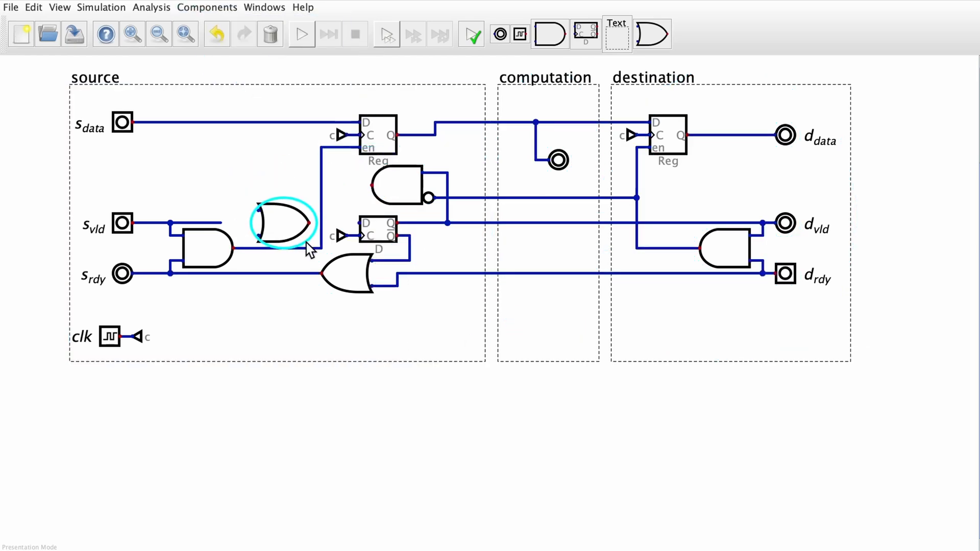
{"action": "left_click_drag", "start_coordinate": [76, 186], "coordinate": [220, 209]}
{"action": "left_click", "coordinate": [221, 212]}
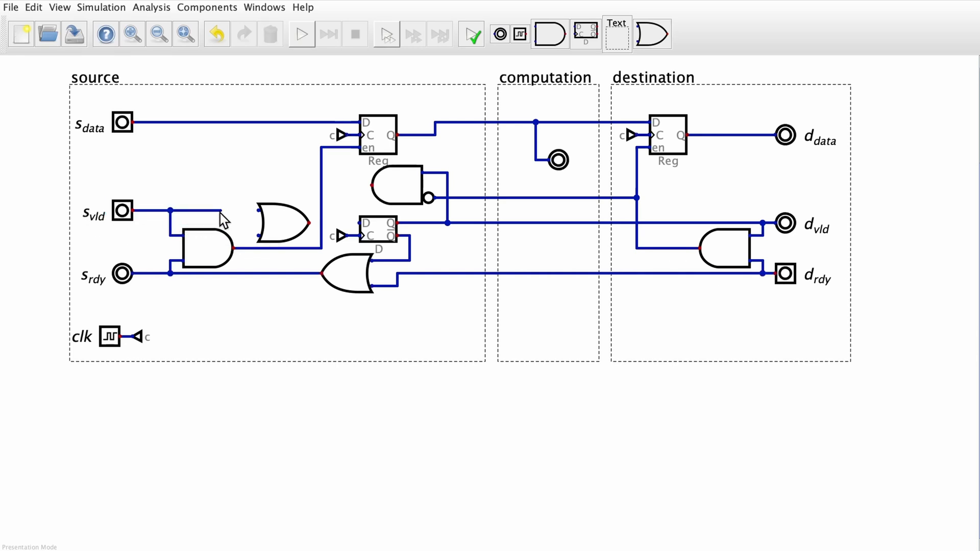
{"action": "left_click_drag", "start_coordinate": [85, 180], "coordinate": [218, 223]}
Wire s_vld to the new Or gate's lower input and the new And gate's output to its upper input.
{"action": "left_click", "coordinate": [245, 236]}
{"action": "left_click", "coordinate": [258, 236]}
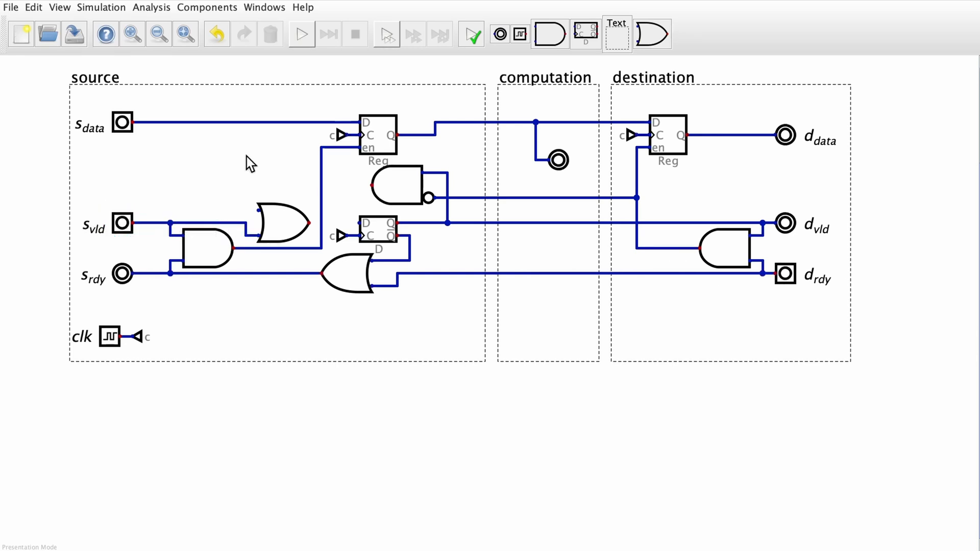
{"action": "left_click", "coordinate": [372, 185]}
{"action": "left_click", "coordinate": [245, 210]}
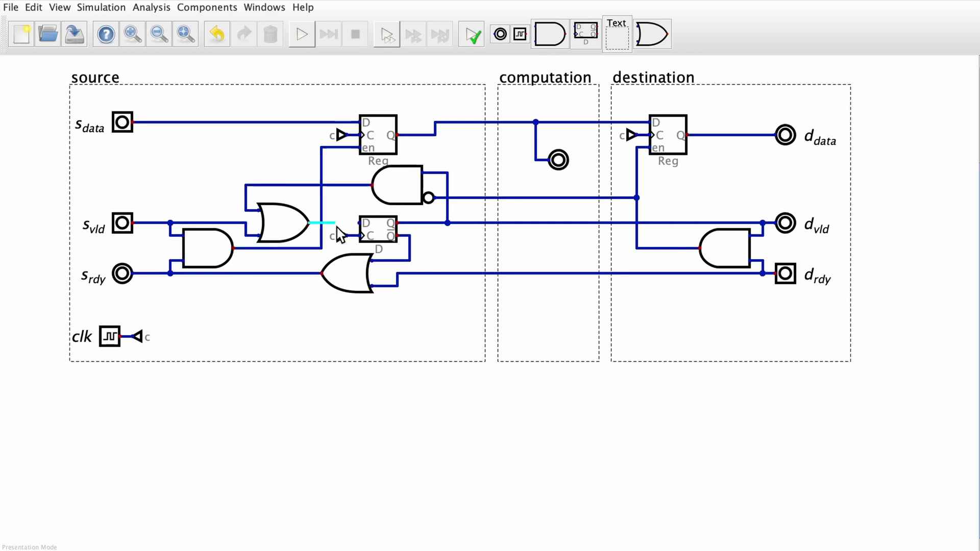
Start the simulation, set s_vld high and set the s_data input to 1.
{"action": "left_click", "coordinate": [301, 35]}
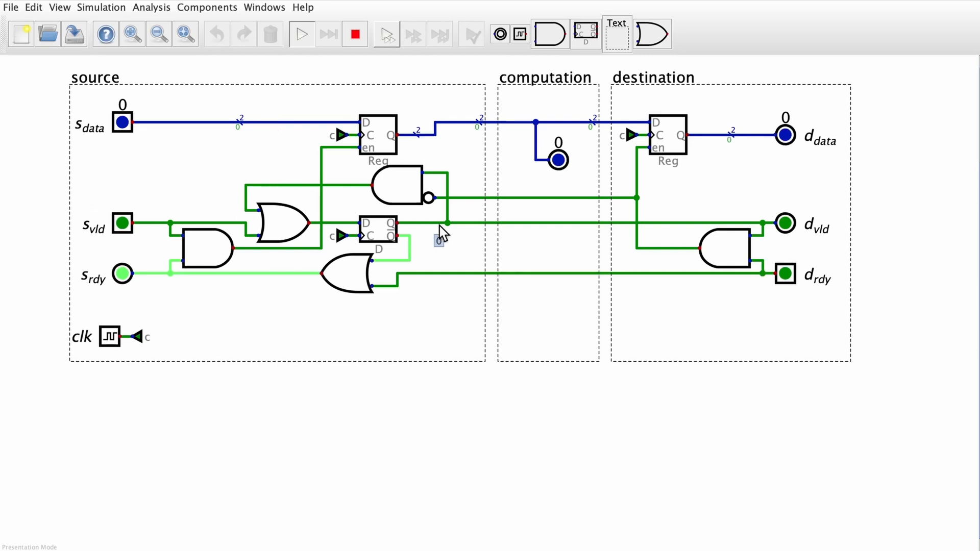
{"action": "left_click", "coordinate": [123, 225]}
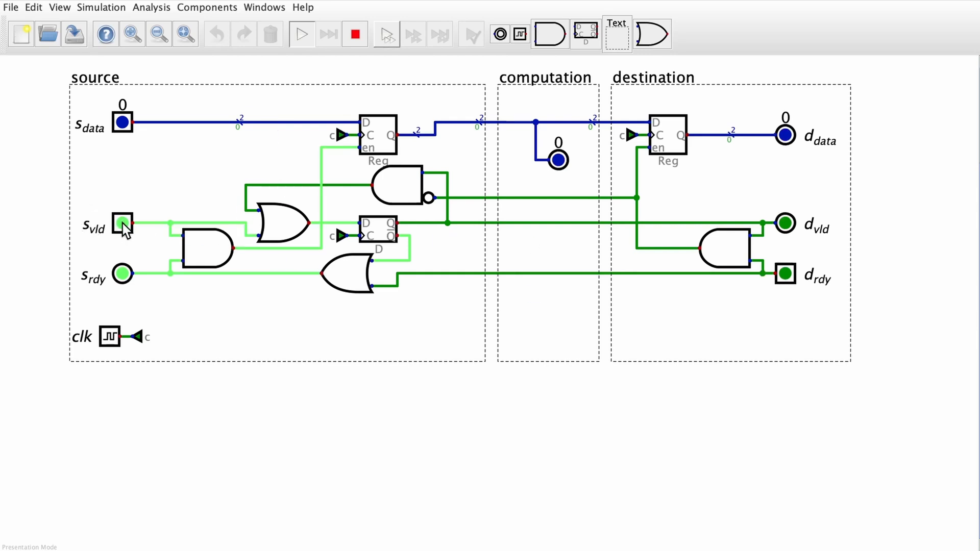
{"action": "left_click", "coordinate": [122, 123]}
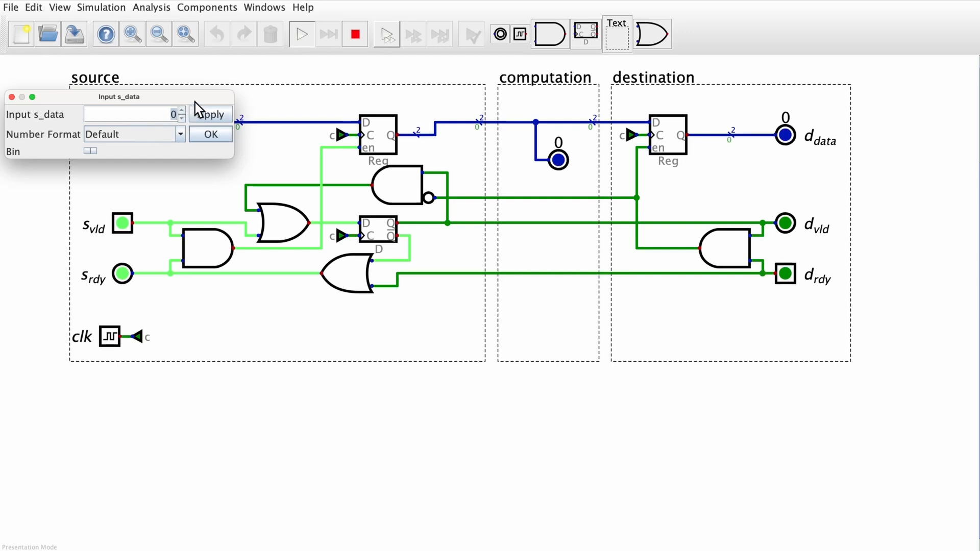
{"action": "left_click", "coordinate": [206, 135]}
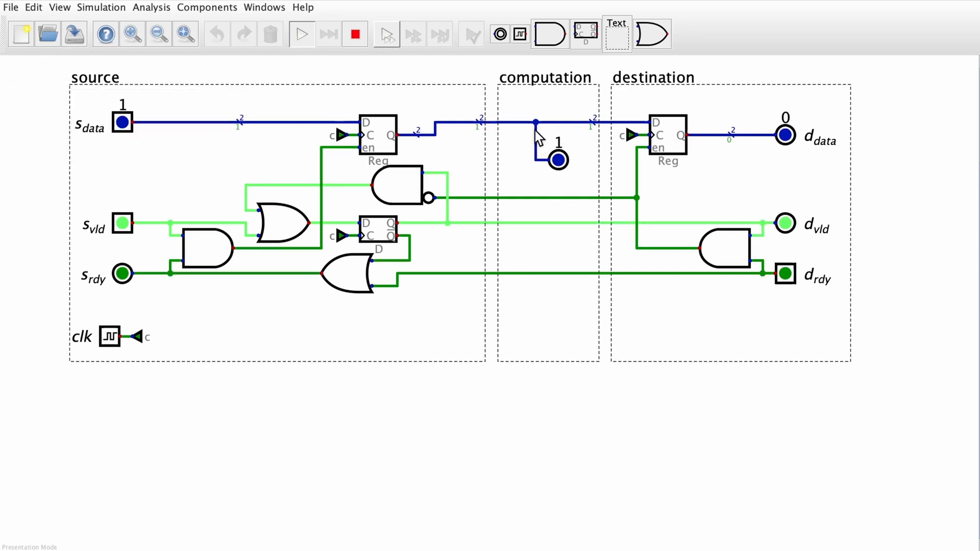
Toggle s_vld, leaving it low, and set d_rdy high so the destination accepts the held data.
{"action": "left_click", "coordinate": [116, 226]}
{"action": "left_click", "coordinate": [121, 228]}
{"action": "left_click", "coordinate": [120, 225]}
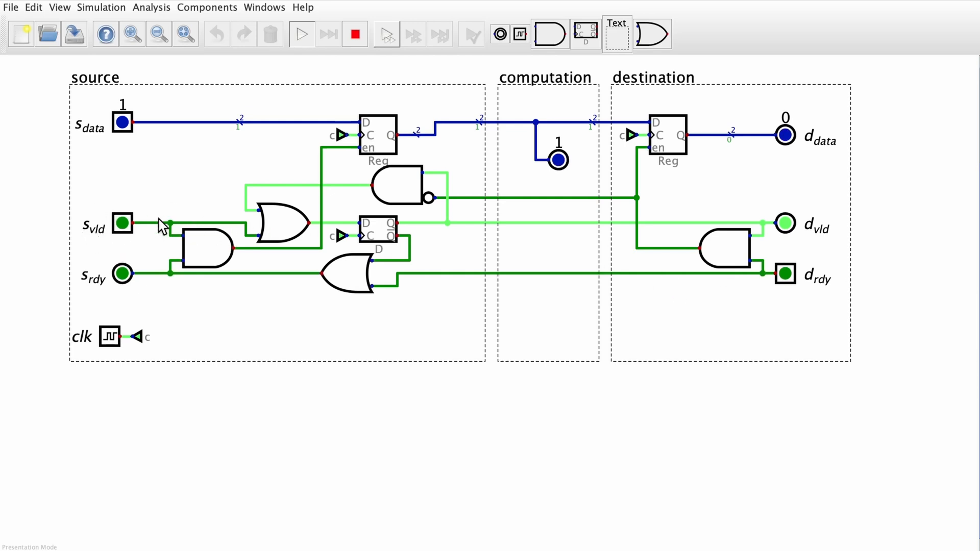
{"action": "left_click", "coordinate": [787, 276]}
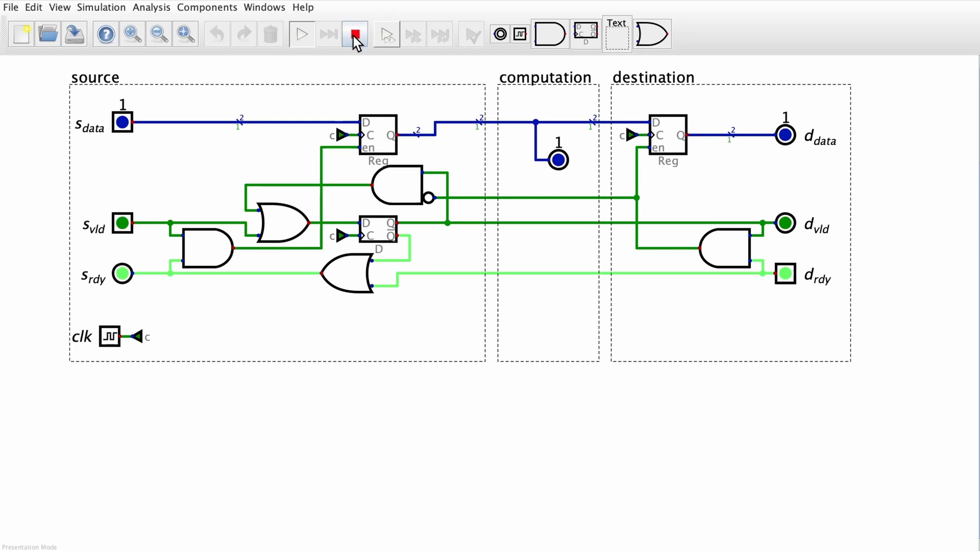
Set s_data to 2 with s_vld high, and set d_rdy low.
{"action": "left_click", "coordinate": [117, 127]}
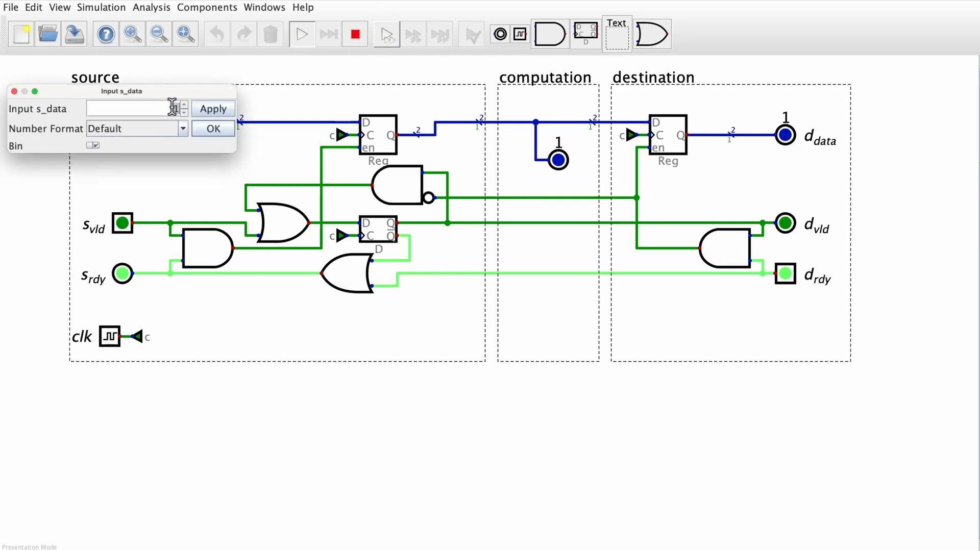
{"action": "left_click", "coordinate": [212, 129]}
{"action": "left_click", "coordinate": [122, 223]}
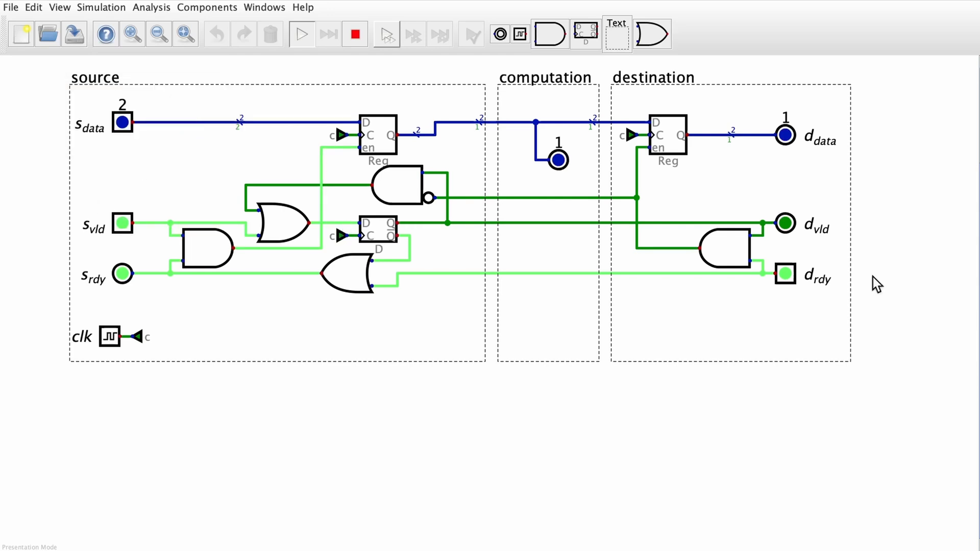
{"action": "left_click", "coordinate": [787, 279]}
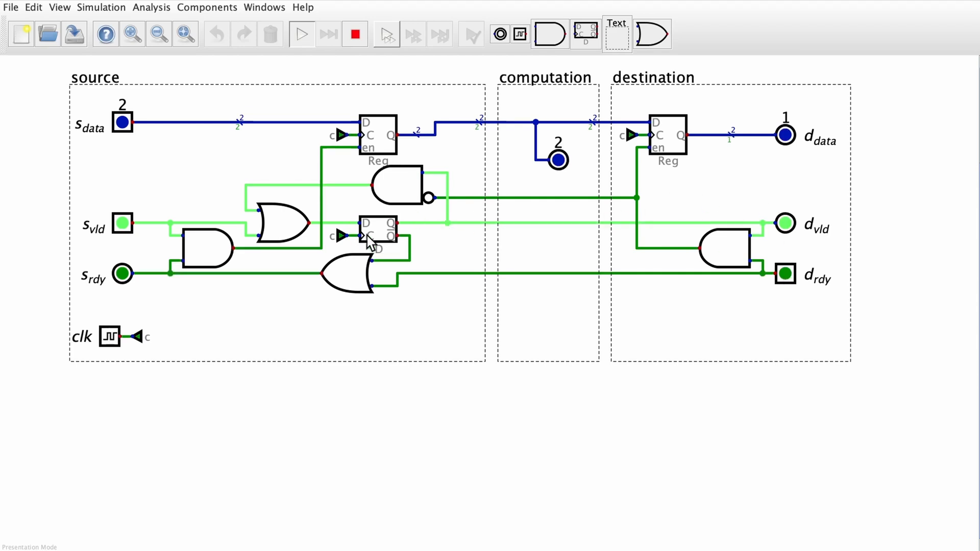
Set d_rdy high, switch s_vld low and high again to test a back-to-back transfer, and stop the simulation.
{"action": "left_click", "coordinate": [784, 274]}
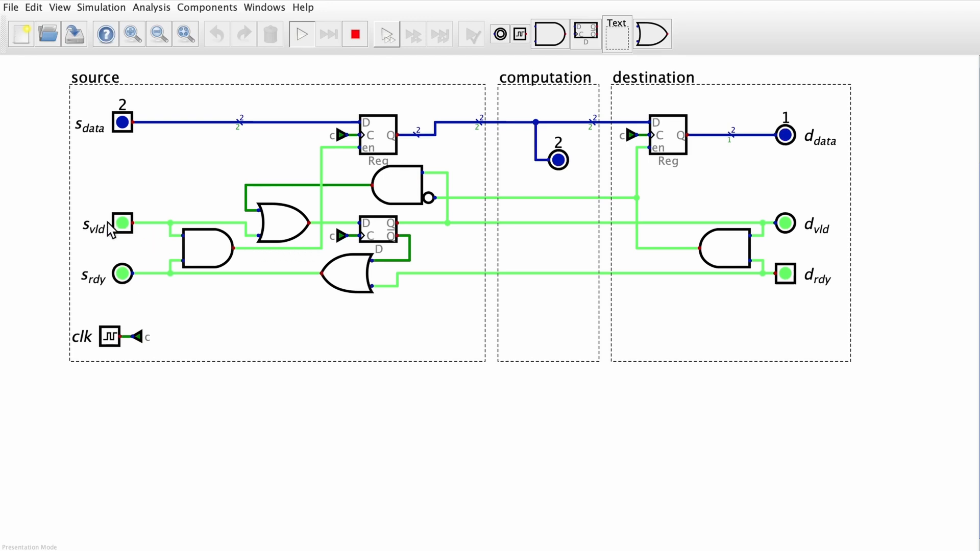
{"action": "left_click", "coordinate": [120, 224]}
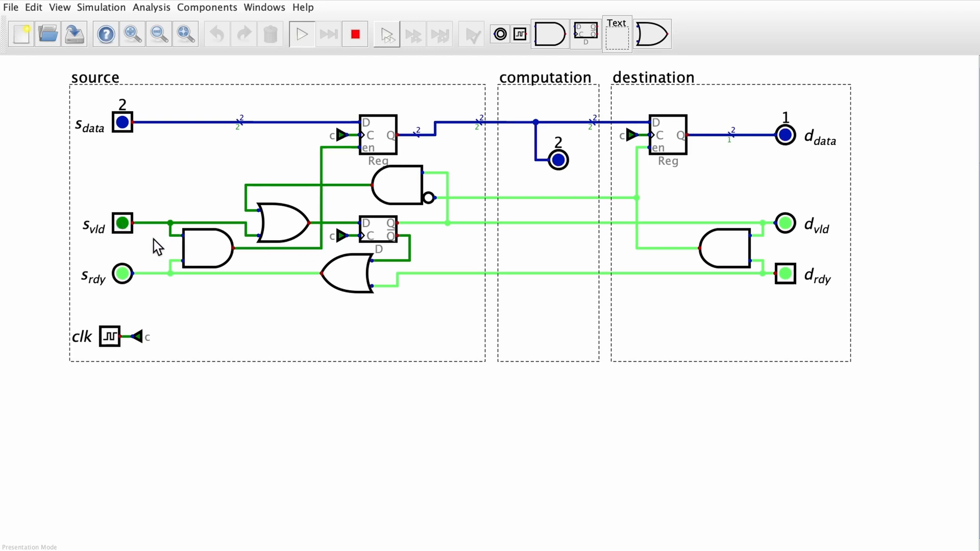
{"action": "left_click", "coordinate": [122, 223]}
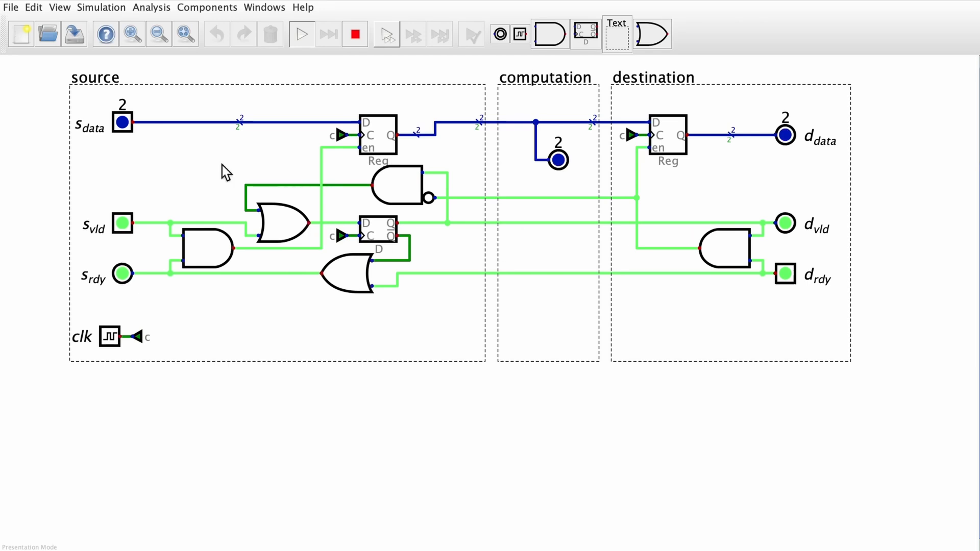
{"action": "mouse_move", "coordinate": [156, 130]}
{"action": "left_click", "coordinate": [353, 35]}
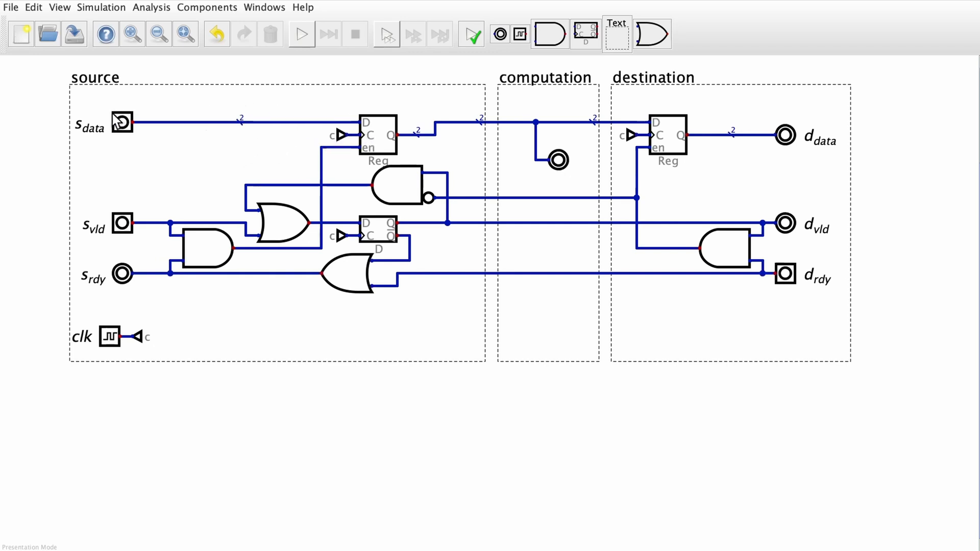
{"action": "left_click", "coordinate": [373, 135]}
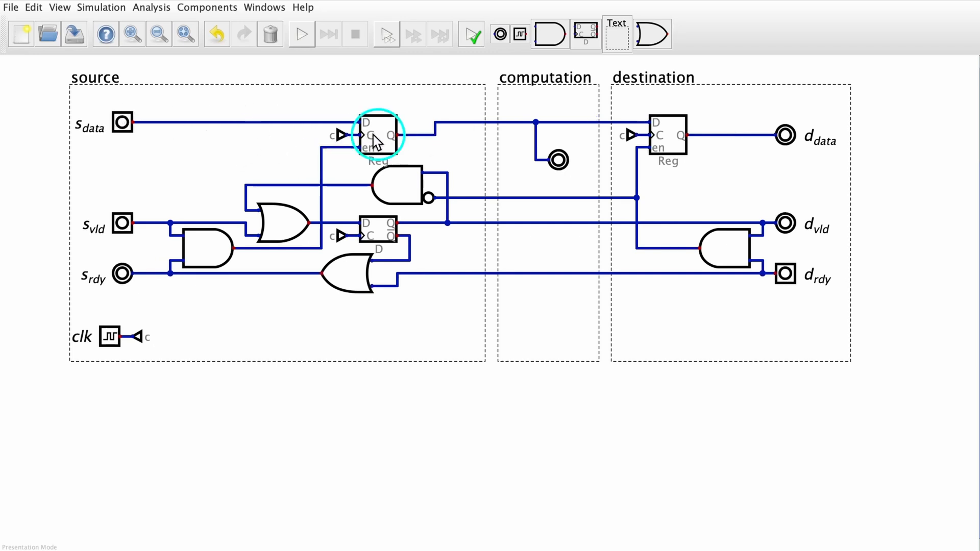
{"action": "left_click", "coordinate": [372, 137]}
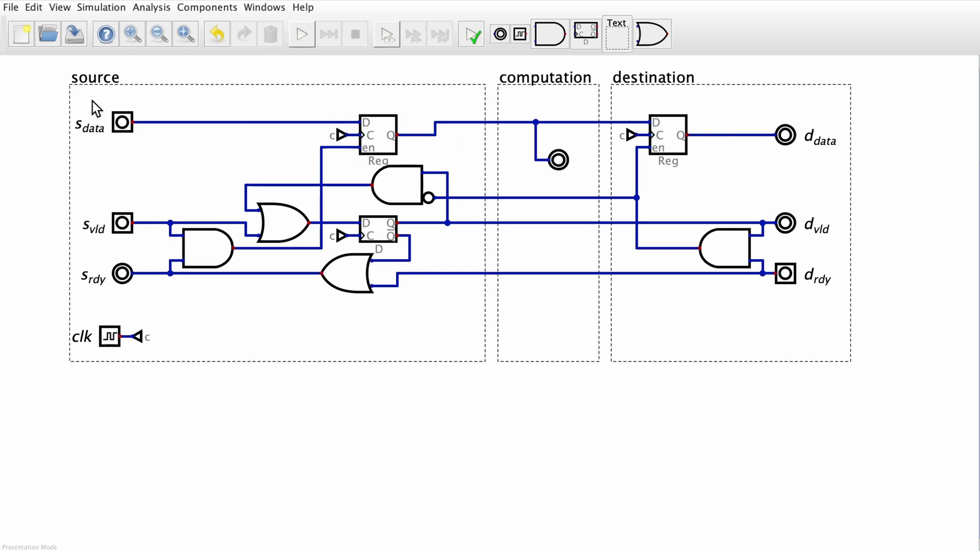
{"action": "left_click_drag", "start_coordinate": [93, 101], "coordinate": [468, 157]}
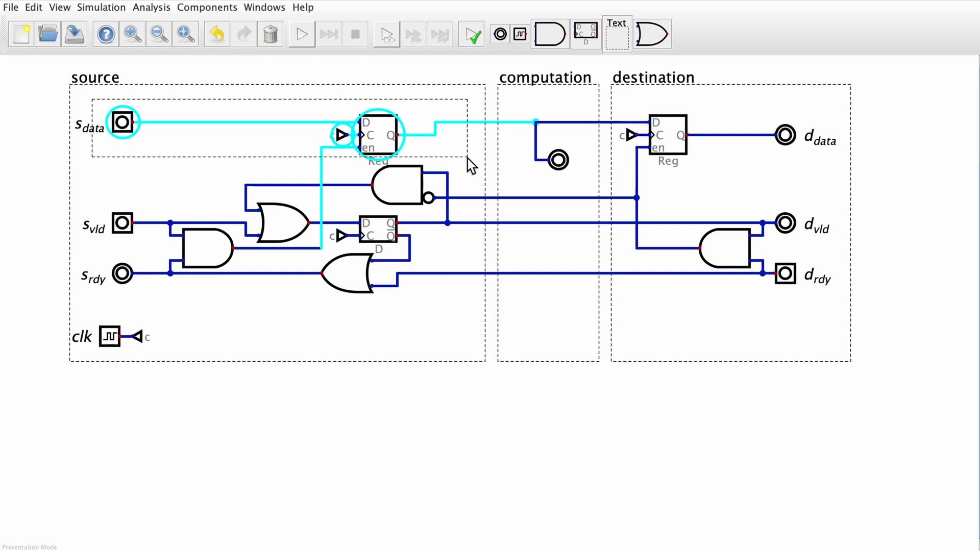
{"action": "left_click", "coordinate": [467, 158]}
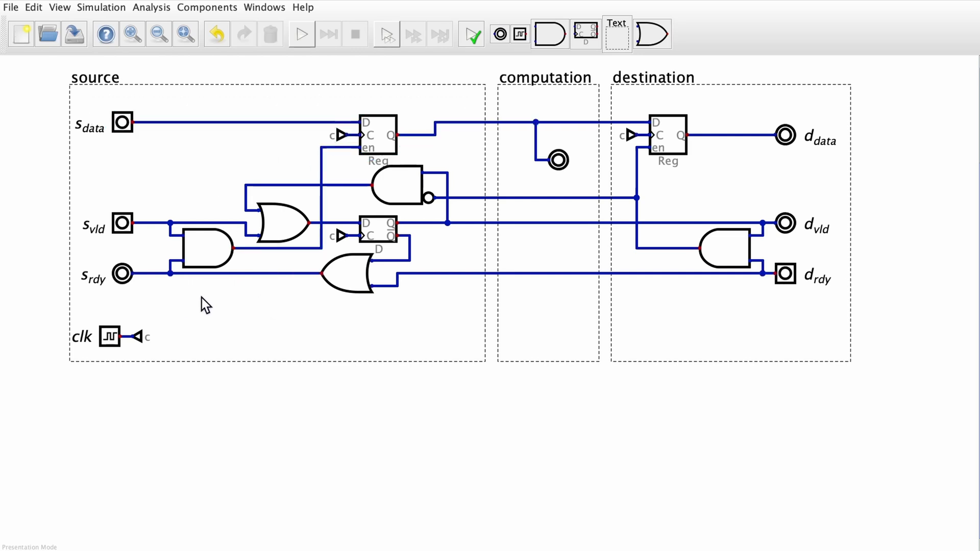
Align the clk input and its tunnel with the other source inputs, and add an input labelled clr between s_rdy and clk.
{"action": "left_click_drag", "start_coordinate": [80, 313], "coordinate": [208, 341]}
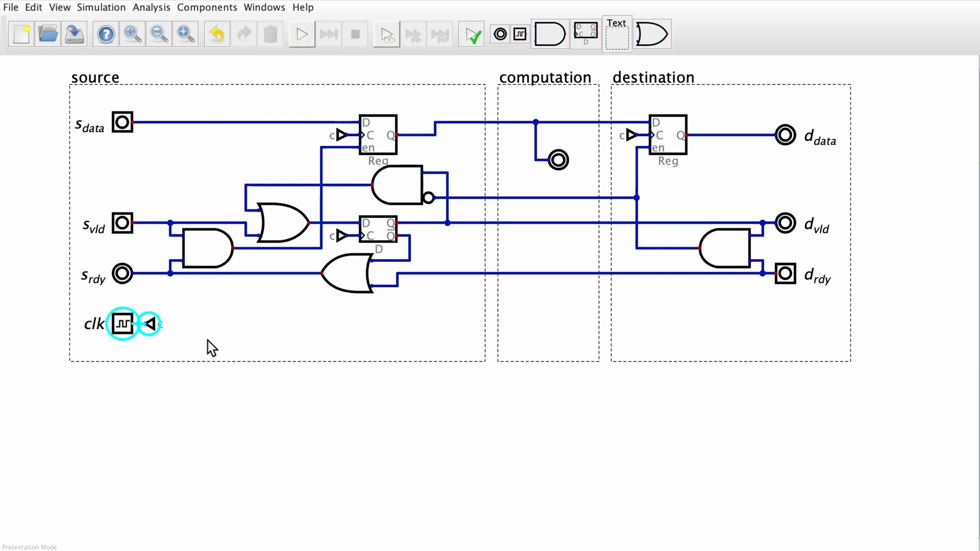
{"action": "left_click", "coordinate": [208, 341]}
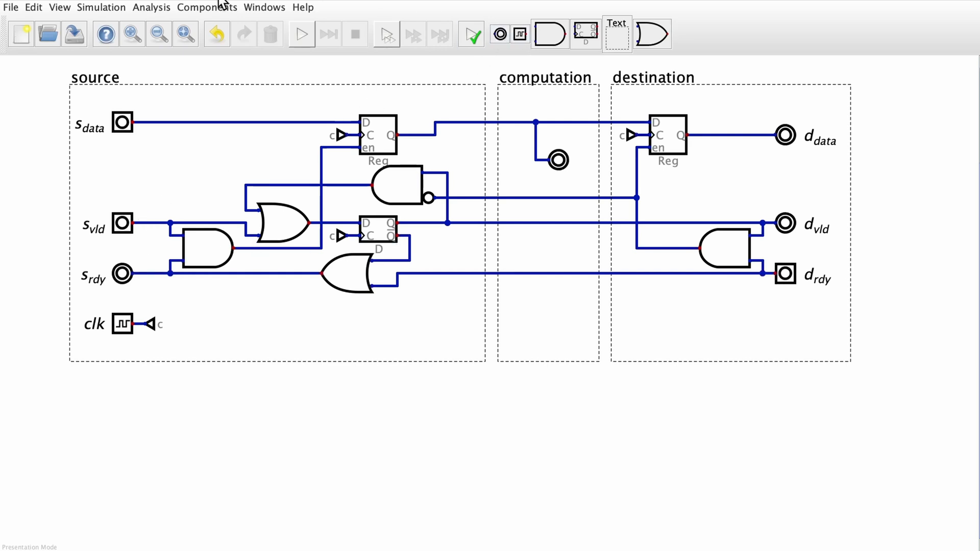
{"action": "left_click", "coordinate": [152, 7]}
{"action": "mouse_move", "coordinate": [188, 11]}
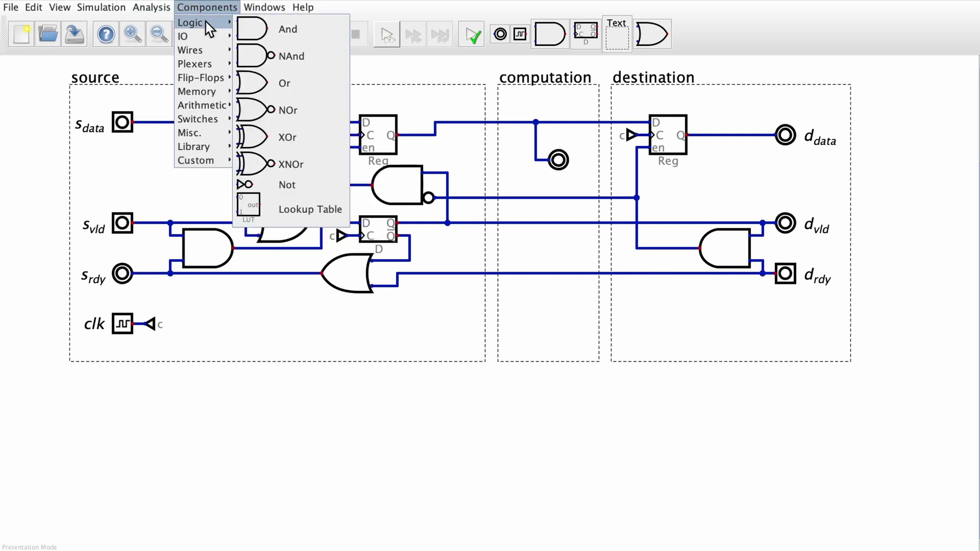
{"action": "mouse_move", "coordinate": [195, 38]}
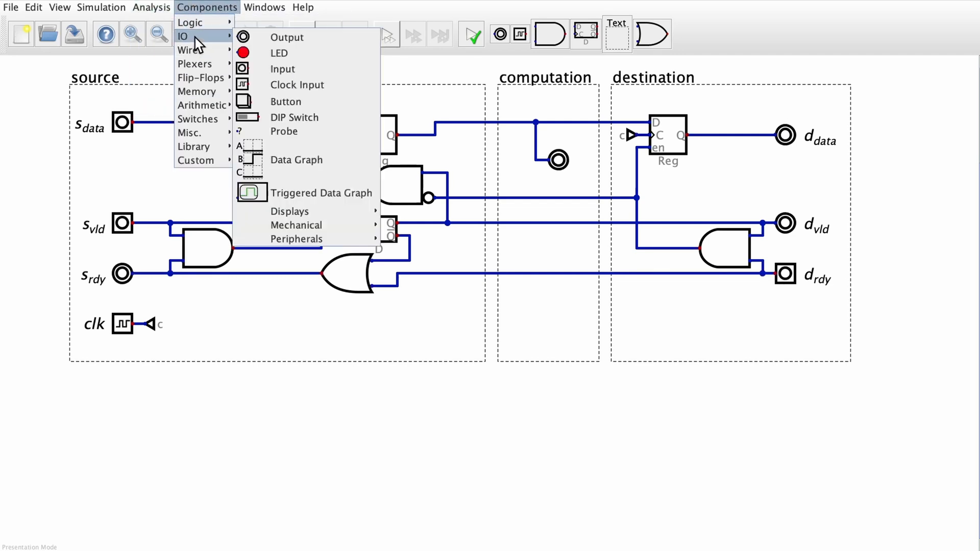
{"action": "left_click", "coordinate": [280, 70]}
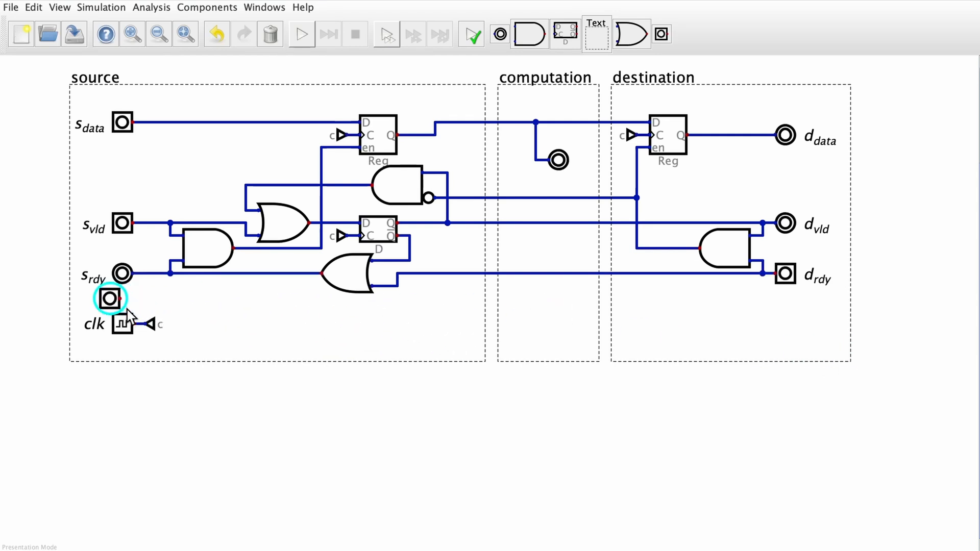
{"action": "left_click", "coordinate": [134, 311]}
{"action": "right_click", "coordinate": [122, 300]}
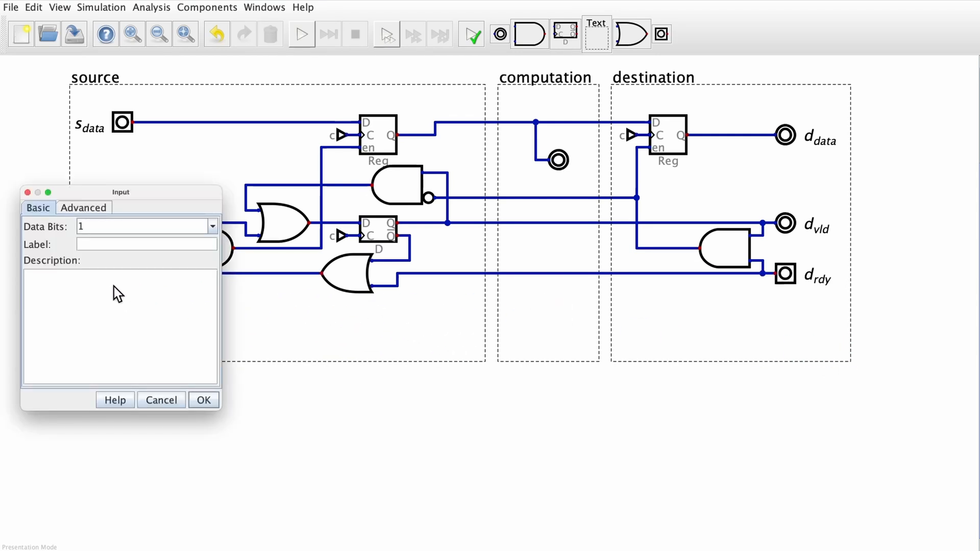
{"action": "type", "text": "clr"}
{"action": "key", "text": "Return"}
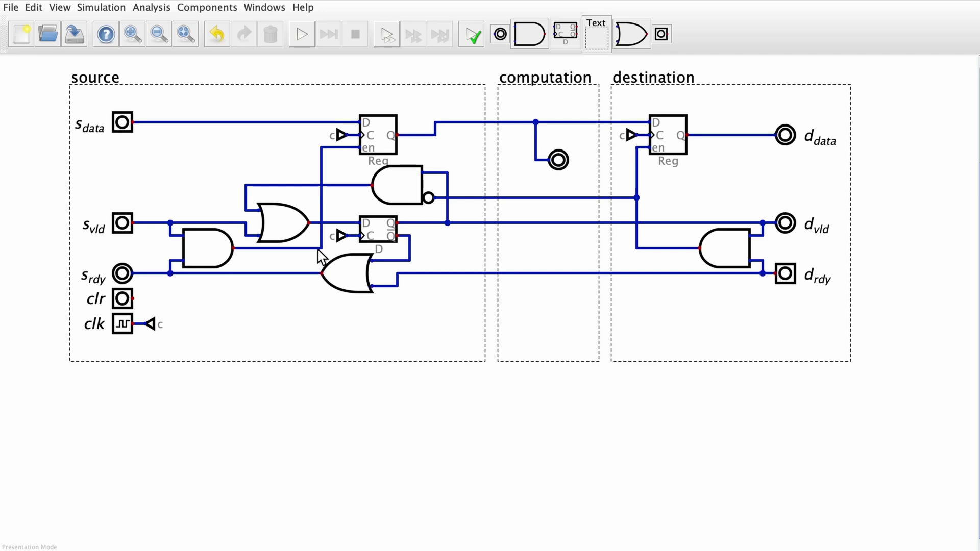
Shift the Or gate that drives s_rdy, with its input wiring, right to free space below the D flip-flop.
{"action": "left_click_drag", "start_coordinate": [315, 251], "coordinate": [500, 303]}
{"action": "left_click_drag", "start_coordinate": [409, 239], "coordinate": [453, 262]}
{"action": "left_click", "coordinate": [289, 253]}
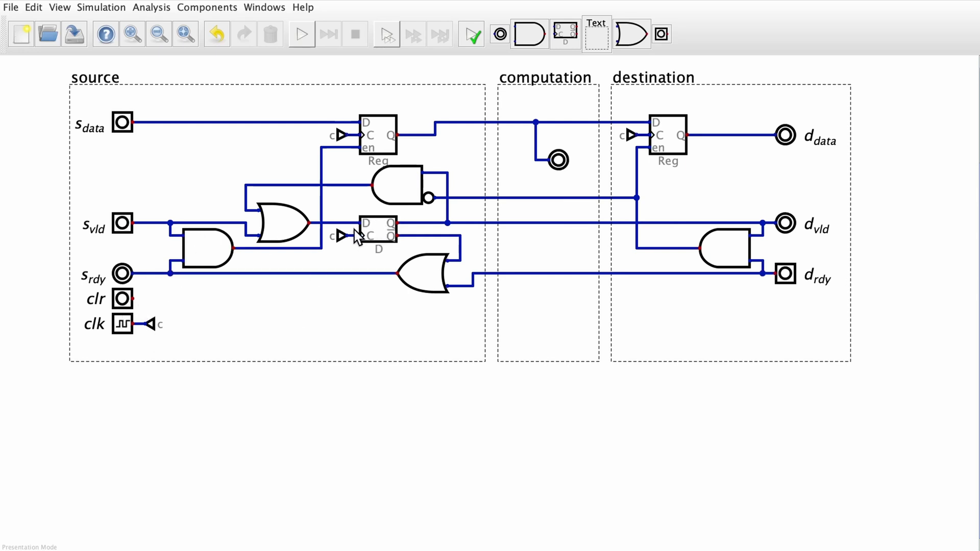
Undo the last edits to the wiring around s_vld and the Or gate.
{"action": "key", "text": "ctrl+z"}
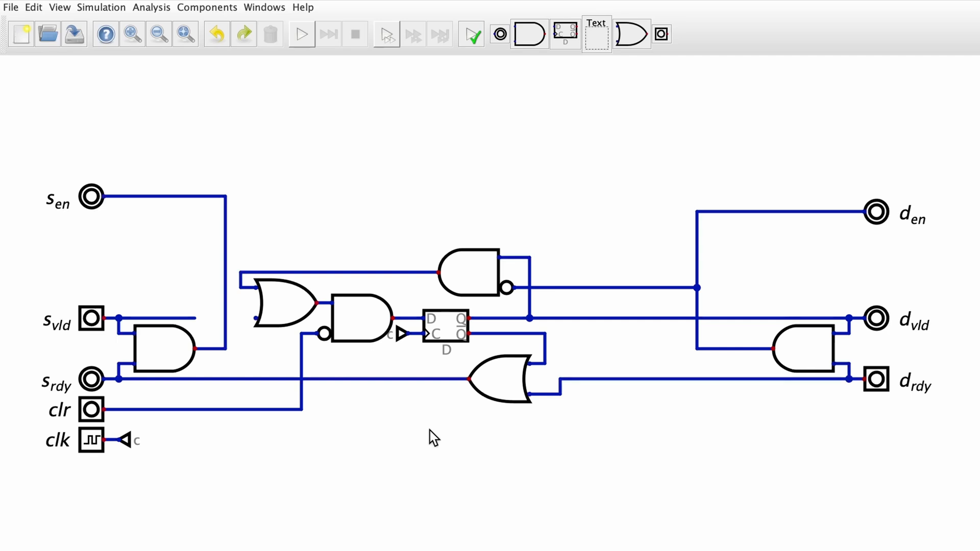
{"action": "key", "text": "ctrl+z"}
{"action": "key", "text": "ctrl+z"}
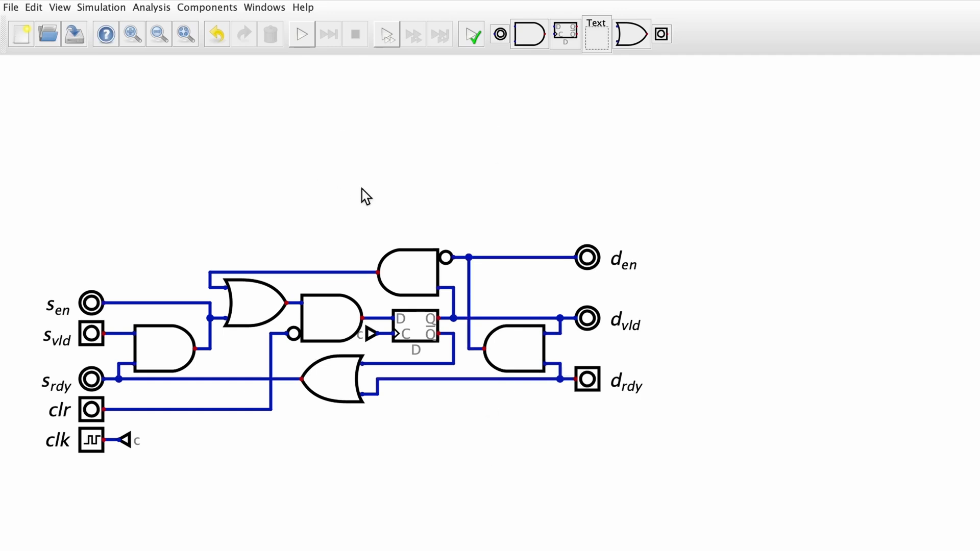
Add an And gate below the destination And gate, rotated 180 degrees so its output faces left.
{"action": "key", "text": "F1"}
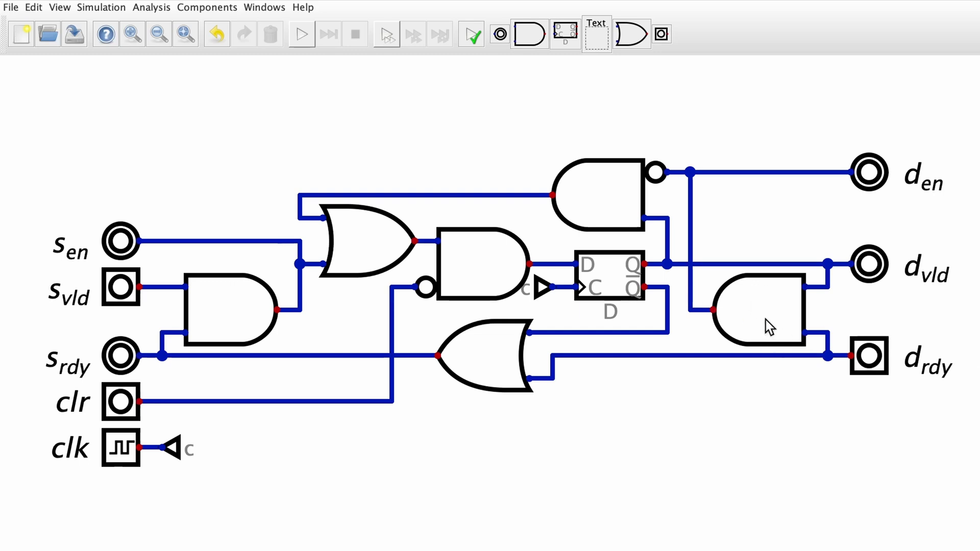
{"action": "left_click", "coordinate": [530, 34]}
{"action": "left_click", "coordinate": [828, 468]}
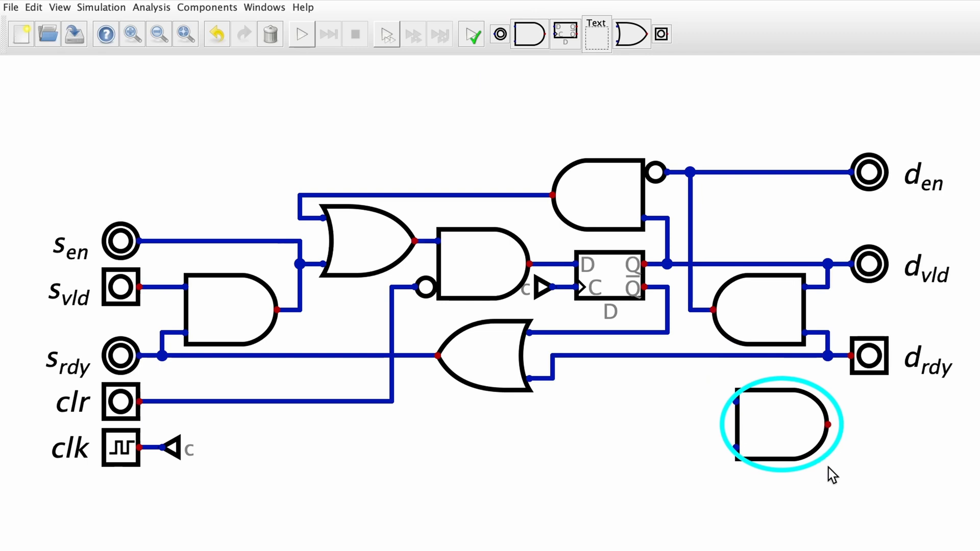
{"action": "key", "text": "r"}
{"action": "key", "text": "r"}
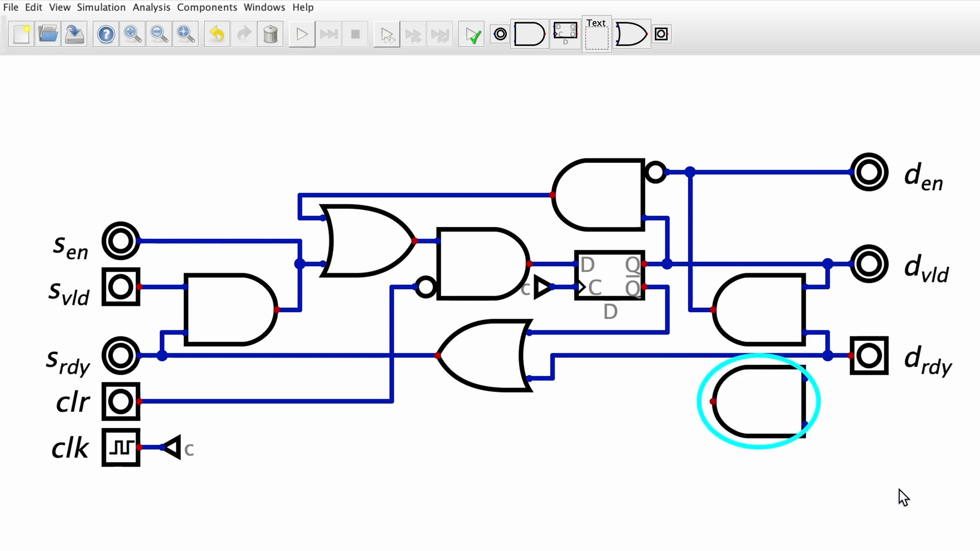
{"action": "left_click", "coordinate": [921, 514]}
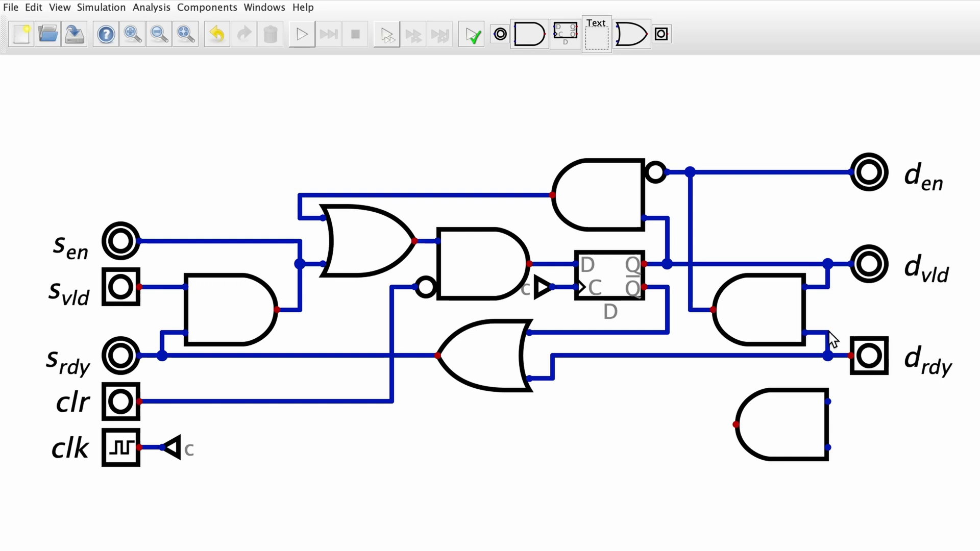
Move the d_rdy input onto the upper input of the new And gate and relabel it d_rdy1.
{"action": "scroll", "coordinate": [833, 339], "scroll_direction": "down", "scroll_amount": 1}
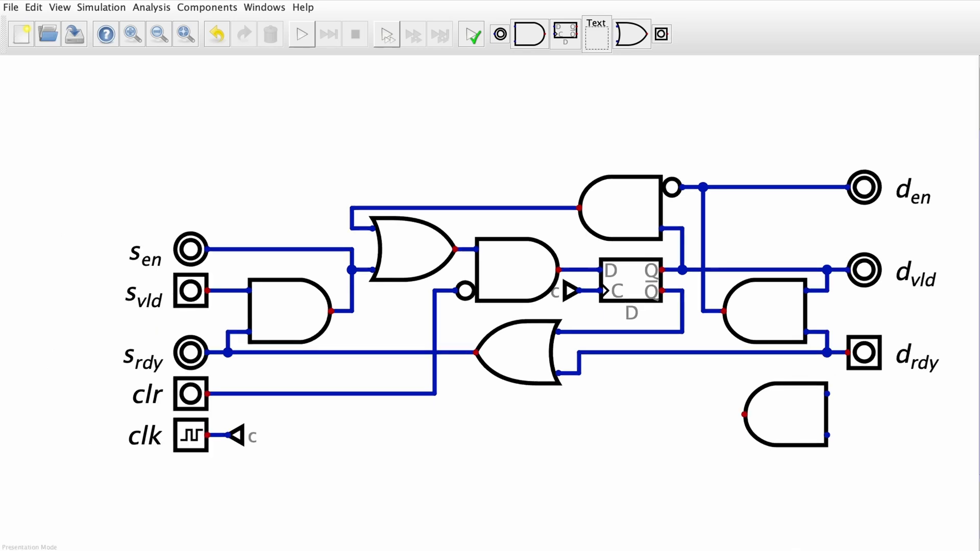
{"action": "scroll", "coordinate": [713, 349], "scroll_direction": "right", "scroll_amount": 5}
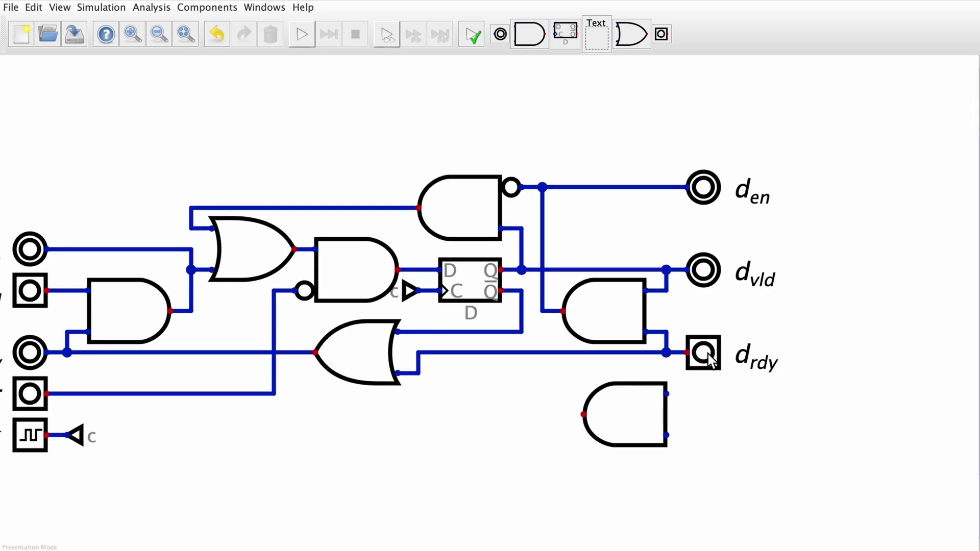
{"action": "left_click_drag", "start_coordinate": [712, 360], "coordinate": [690, 401]}
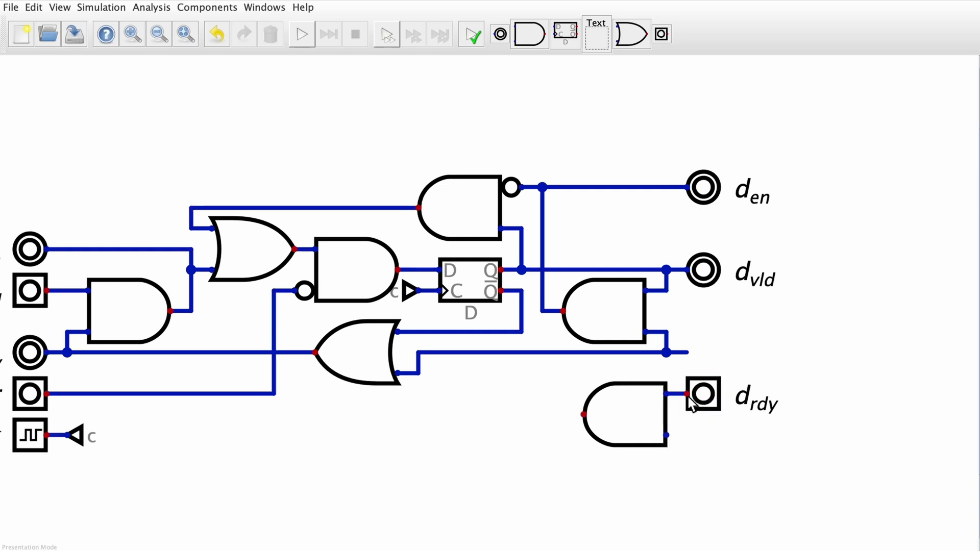
{"action": "right_click", "coordinate": [703, 399]}
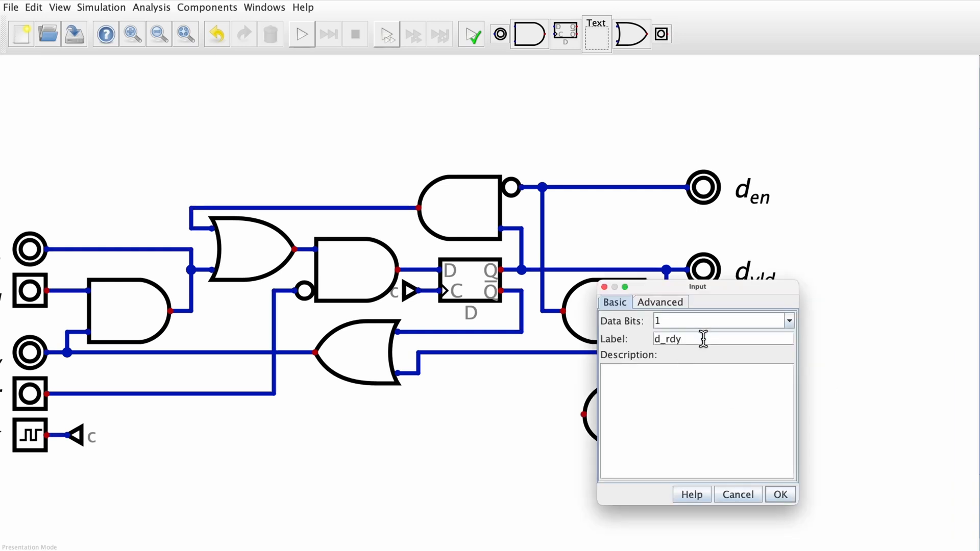
{"action": "left_click", "coordinate": [704, 339]}
{"action": "type", "text": "1"}
{"action": "left_click", "coordinate": [779, 494]}
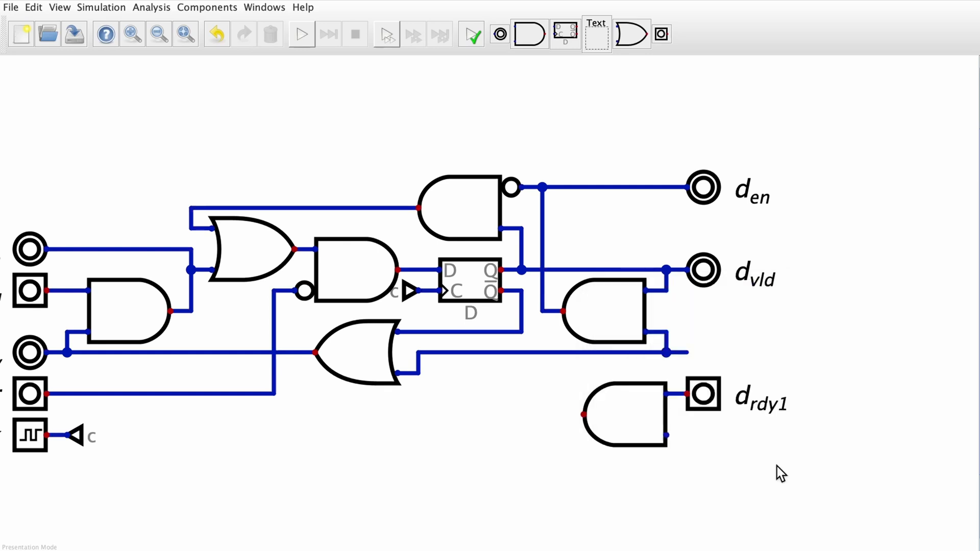
Duplicate the d_rdy1 input as d_rdy2 and place it on the new And gate's lower input.
{"action": "left_click_drag", "start_coordinate": [648, 360], "coordinate": [803, 431]}
{"action": "key", "text": "ctrl+c"}
{"action": "key", "text": "ctrl+v"}
{"action": "left_click", "coordinate": [712, 456]}
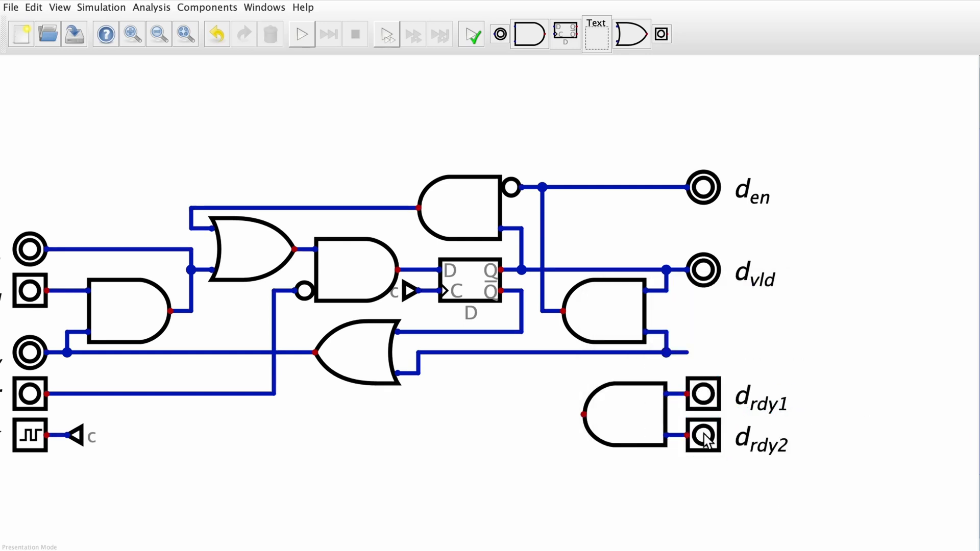
Attach the new And gate and its two inputs to the open d_rdy wire, and align the d_en and d_vld outputs with those inputs.
{"action": "left_click_drag", "start_coordinate": [569, 368], "coordinate": [879, 398]}
{"action": "left_click_drag", "start_coordinate": [683, 155], "coordinate": [860, 298]}
{"action": "left_click", "coordinate": [863, 301]}
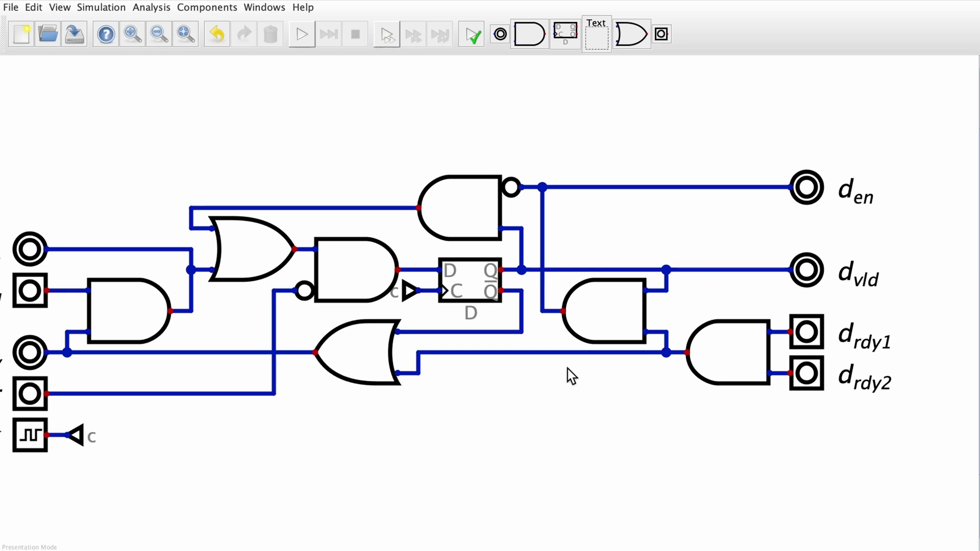
{"action": "key", "text": "F1"}
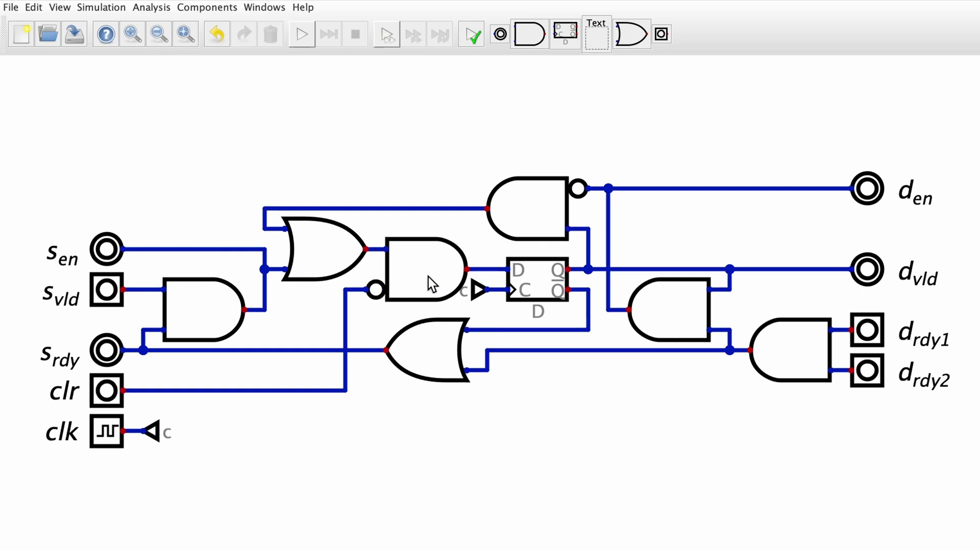
Simulate the circuit and test the clear behaviour by asserting s_vld and toggling clr.
{"action": "left_click", "coordinate": [307, 36]}
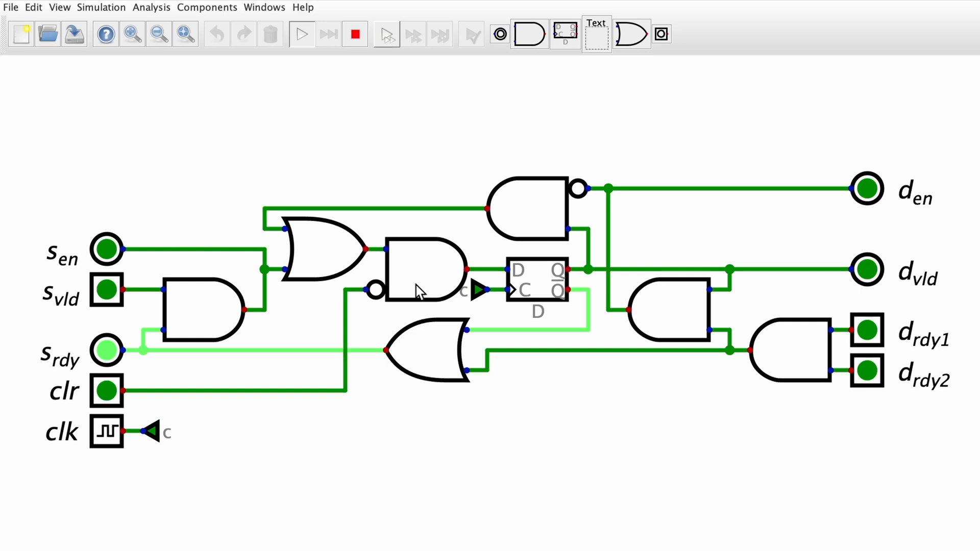
{"action": "left_click", "coordinate": [106, 290]}
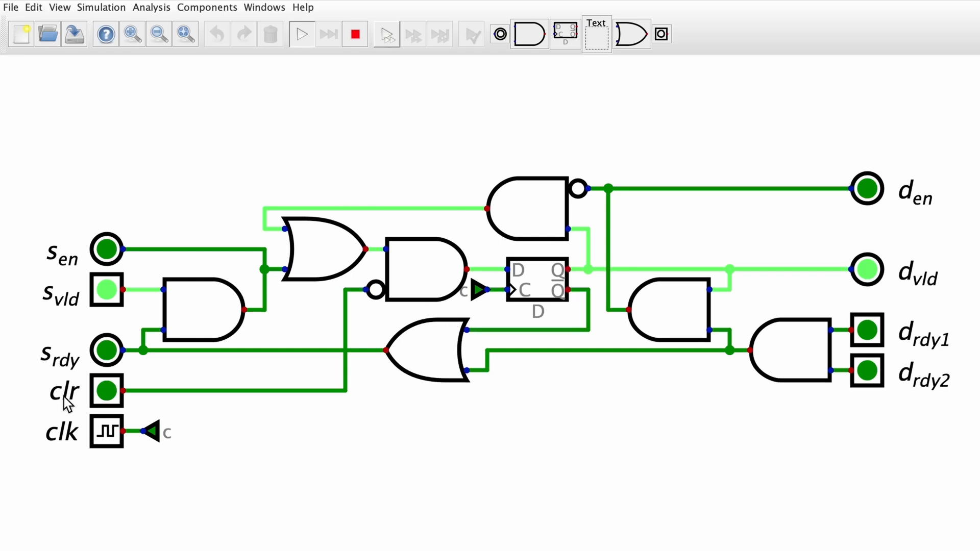
{"action": "left_click", "coordinate": [105, 393]}
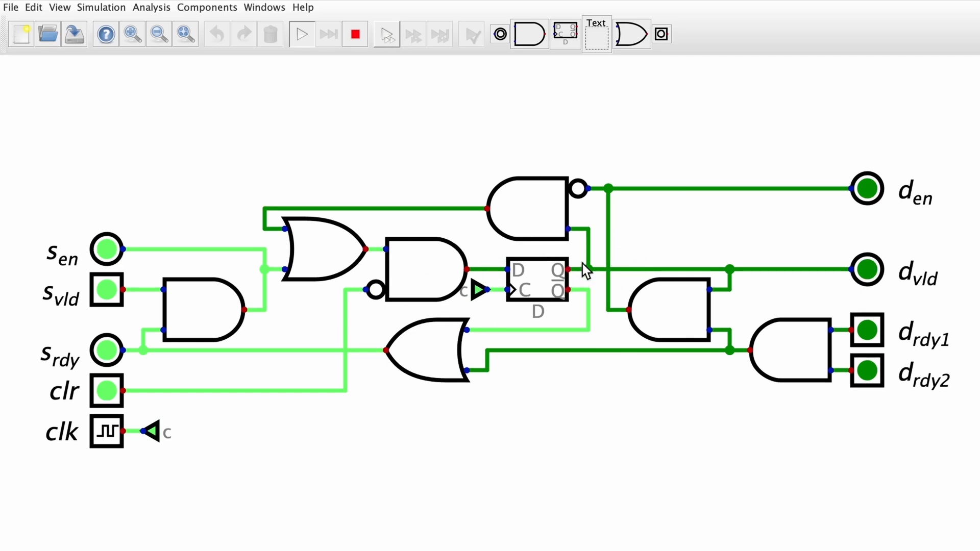
{"action": "left_click", "coordinate": [106, 393]}
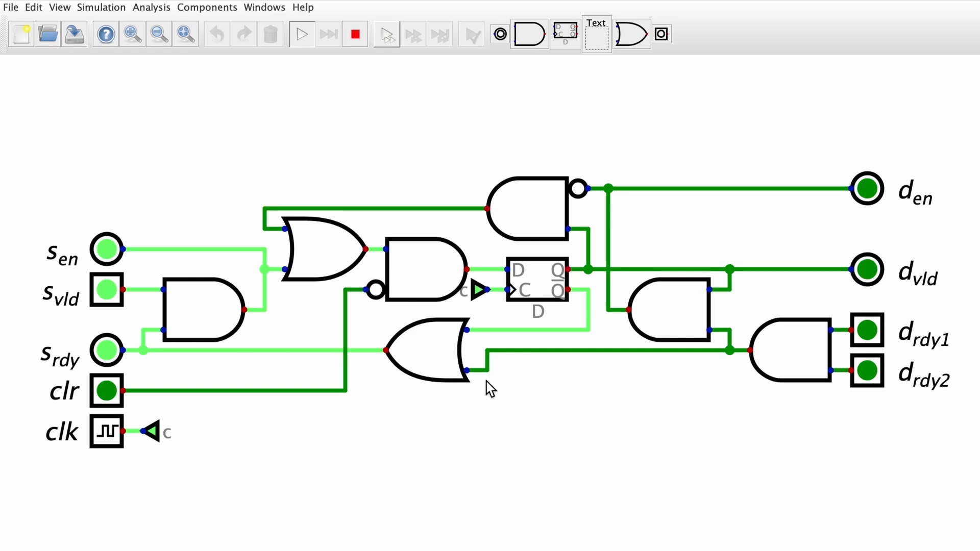
{"action": "left_click", "coordinate": [103, 391]}
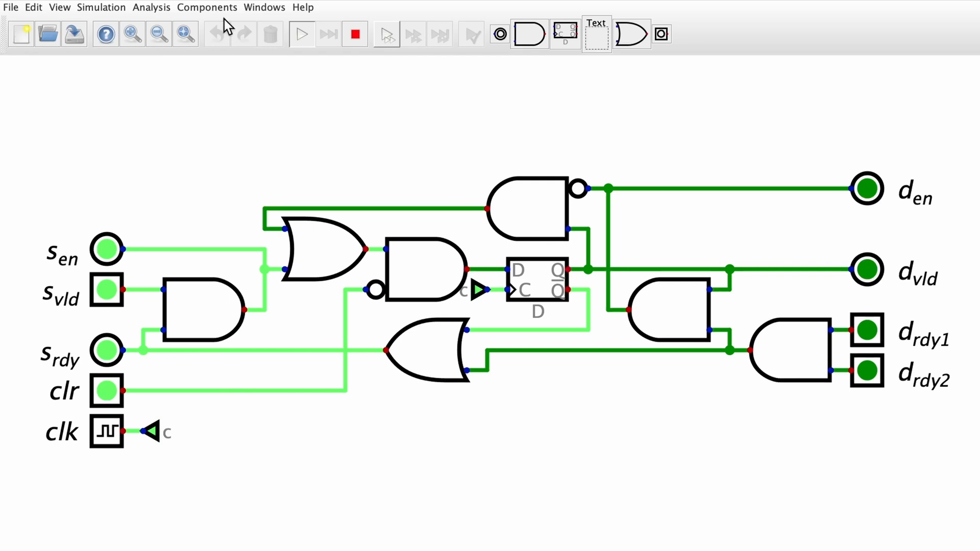
Save the circuit in the dig folder under the file name handshake.
{"action": "left_click", "coordinate": [73, 35]}
{"action": "left_click", "coordinate": [395, 350]}
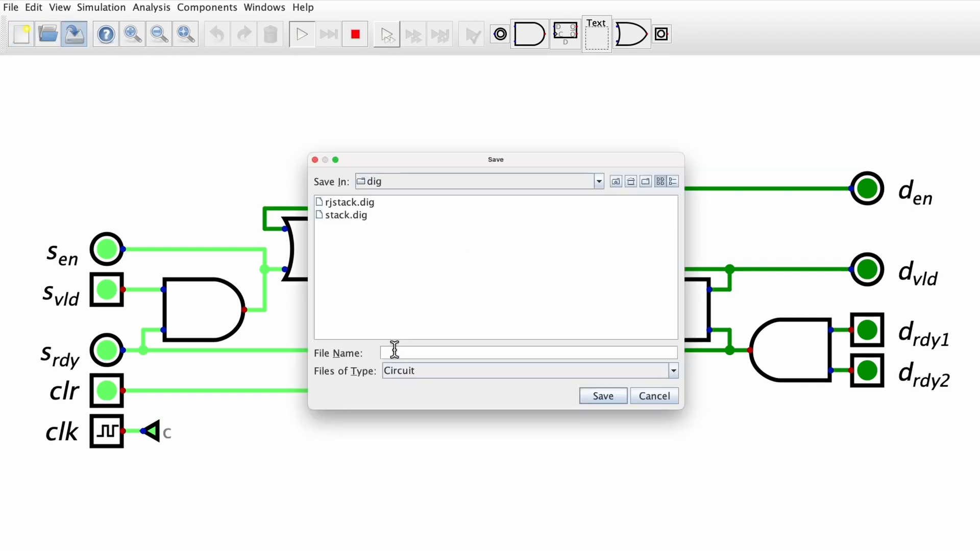
{"action": "type", "text": "handshake"}
{"action": "left_click", "coordinate": [592, 396]}
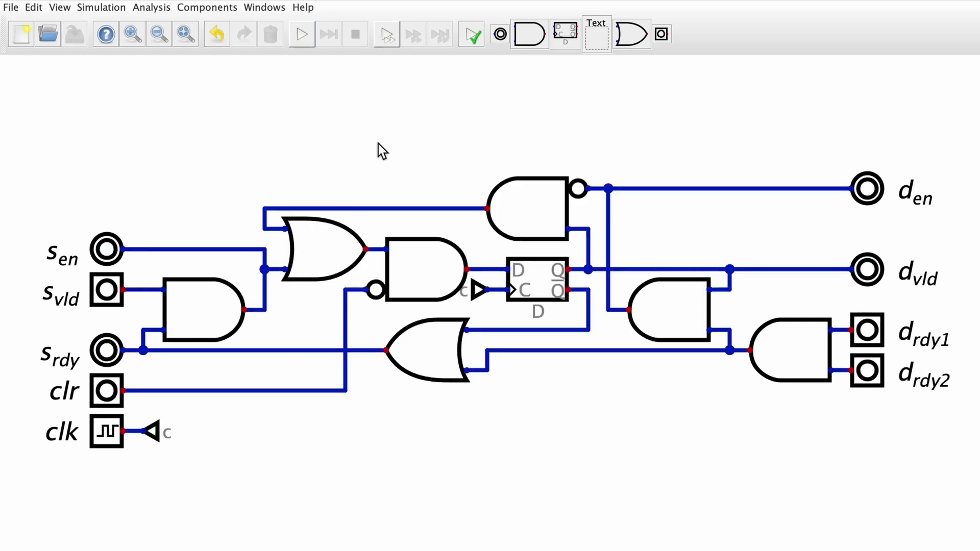
Give the circuit's symbol a light lavender background, a width of 5 and the label hanshake in the circuit-specific settings.
{"action": "left_click", "coordinate": [32, 7]}
{"action": "left_click", "coordinate": [72, 50]}
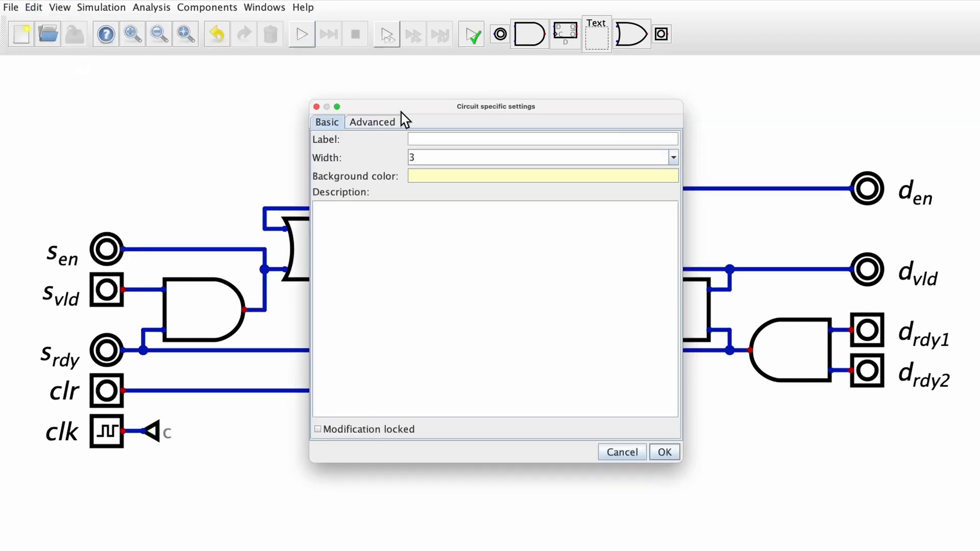
{"action": "left_click", "coordinate": [445, 177]}
{"action": "left_click", "coordinate": [473, 128]}
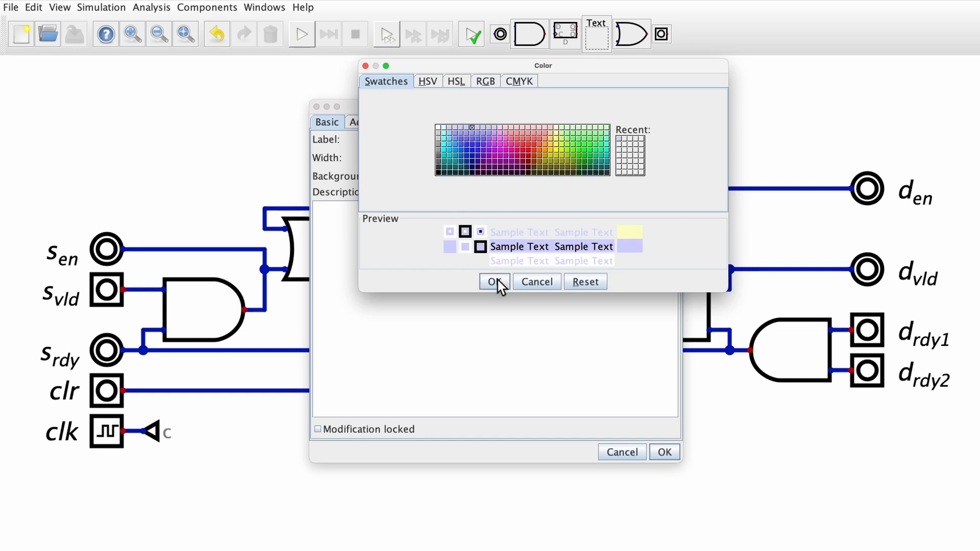
{"action": "left_click", "coordinate": [495, 282]}
{"action": "type", "text": "5"}
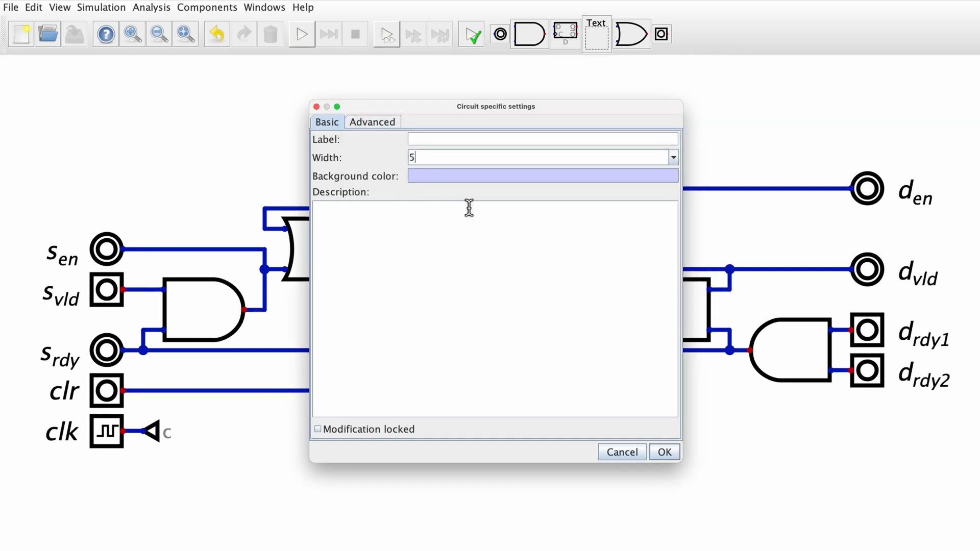
{"action": "left_click", "coordinate": [437, 139]}
{"action": "type", "text": "hanshake"}
Set the circuit's symbol shape to Layout with a height of 3 and apply the settings.
{"action": "left_click", "coordinate": [369, 127]}
{"action": "left_click", "coordinate": [511, 144]}
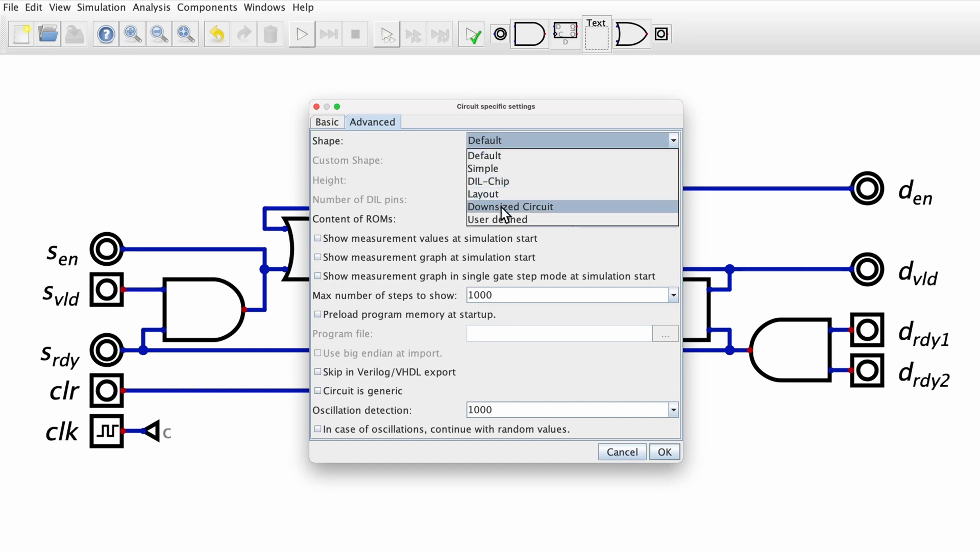
{"action": "left_click", "coordinate": [487, 195]}
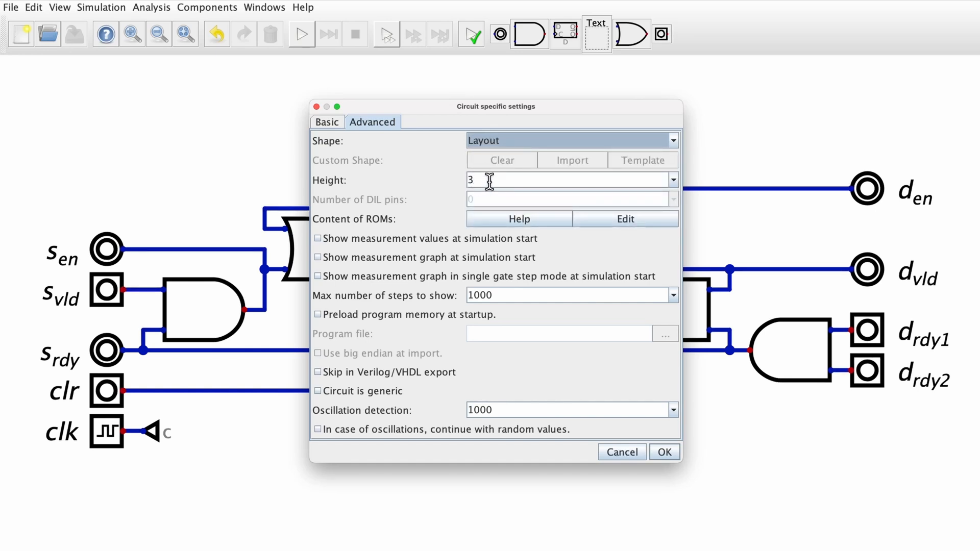
{"action": "left_click", "coordinate": [468, 176]}
{"action": "type", "text": "3"}
{"action": "left_click", "coordinate": [665, 452]}
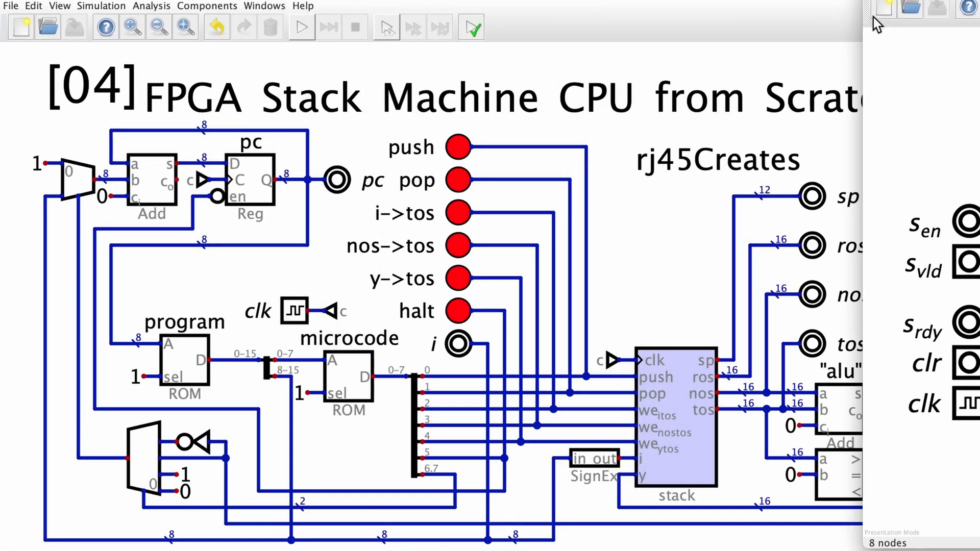
Place the custom handshake component in the FPGA Stack Machine CPU circuit, just above the stack block.
{"action": "left_click", "coordinate": [223, 5]}
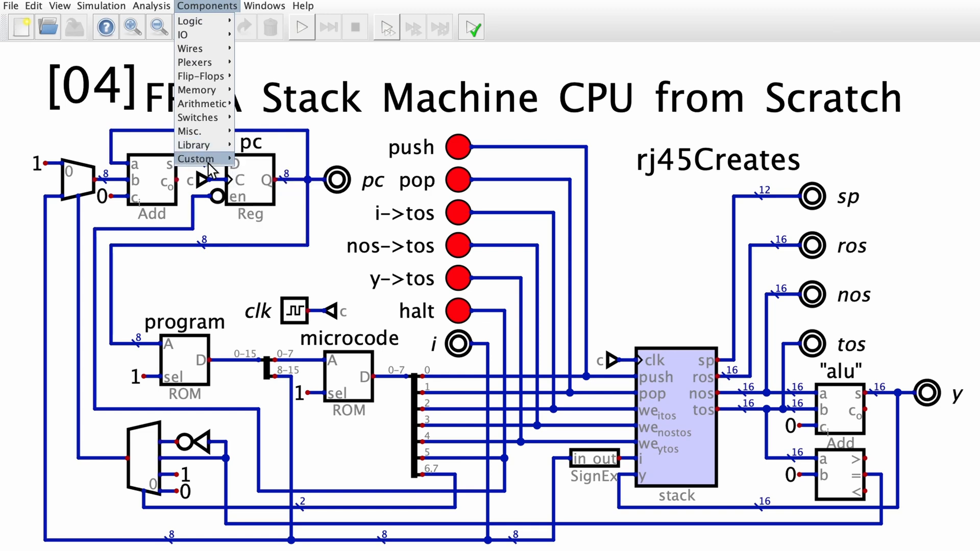
{"action": "mouse_move", "coordinate": [210, 159]}
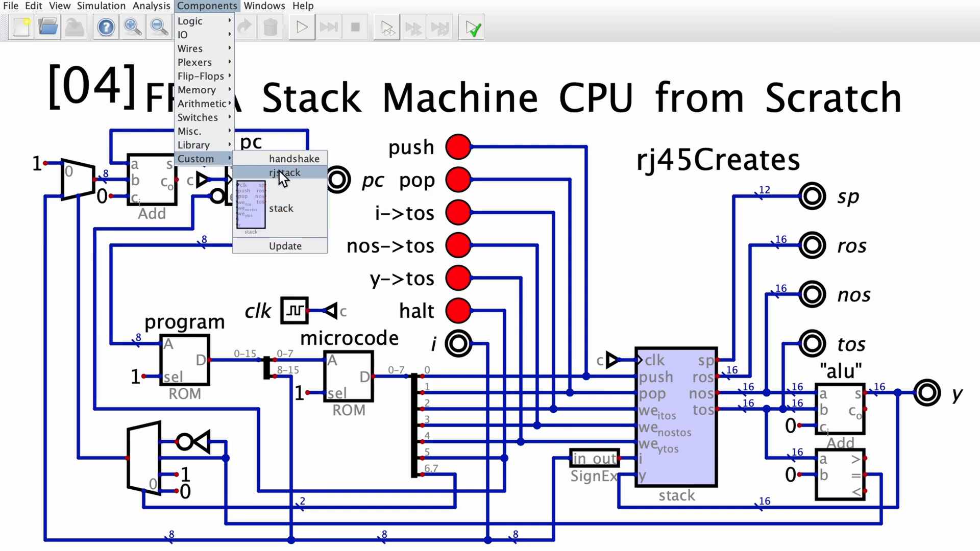
{"action": "left_click", "coordinate": [286, 159]}
{"action": "left_click", "coordinate": [687, 327]}
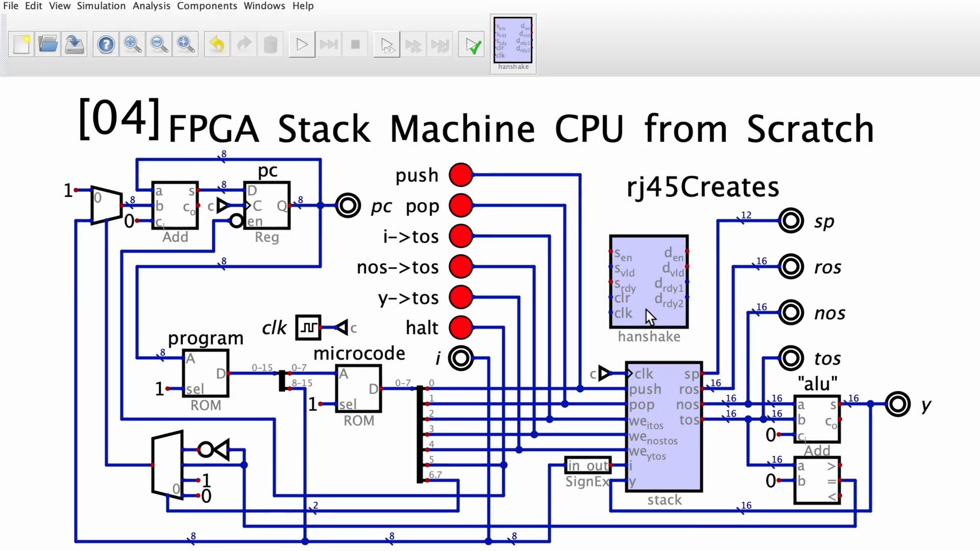